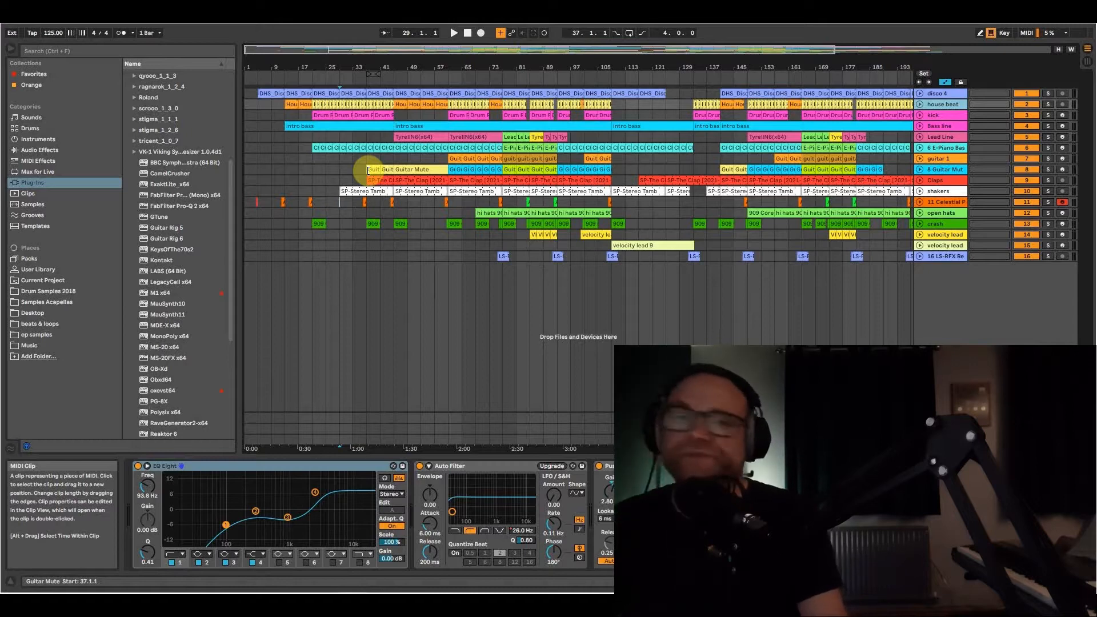
Start playback of the arrangement from bar 21 and disarm recording on the Celestial Pad track.
{"action": "left_click", "coordinate": [312, 139]}
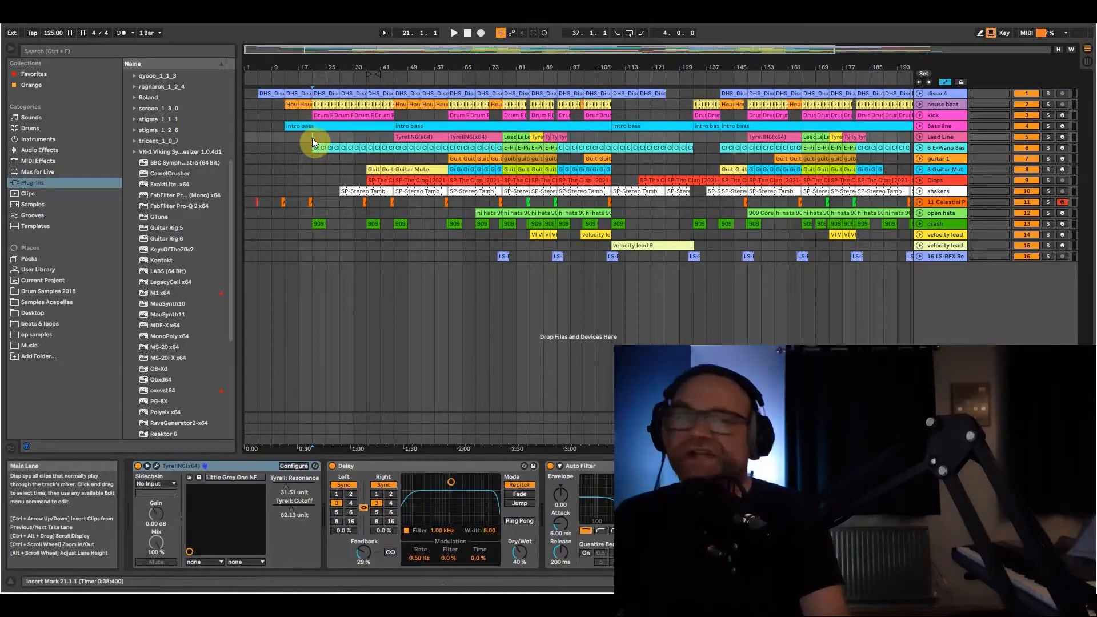
{"action": "key", "text": "space"}
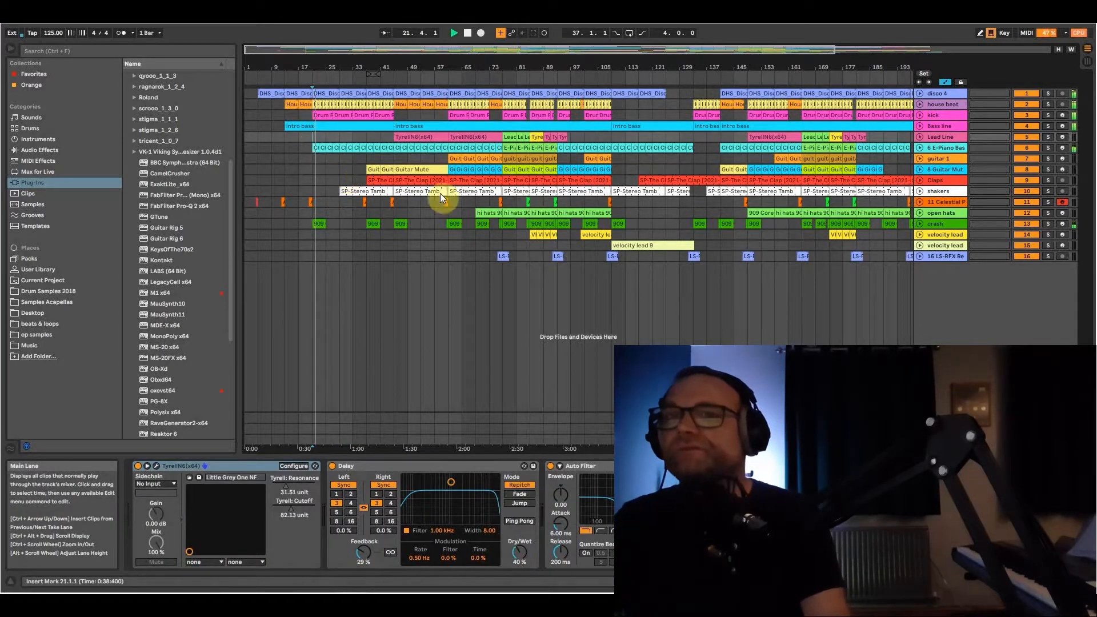
{"action": "left_click", "coordinate": [1062, 201]}
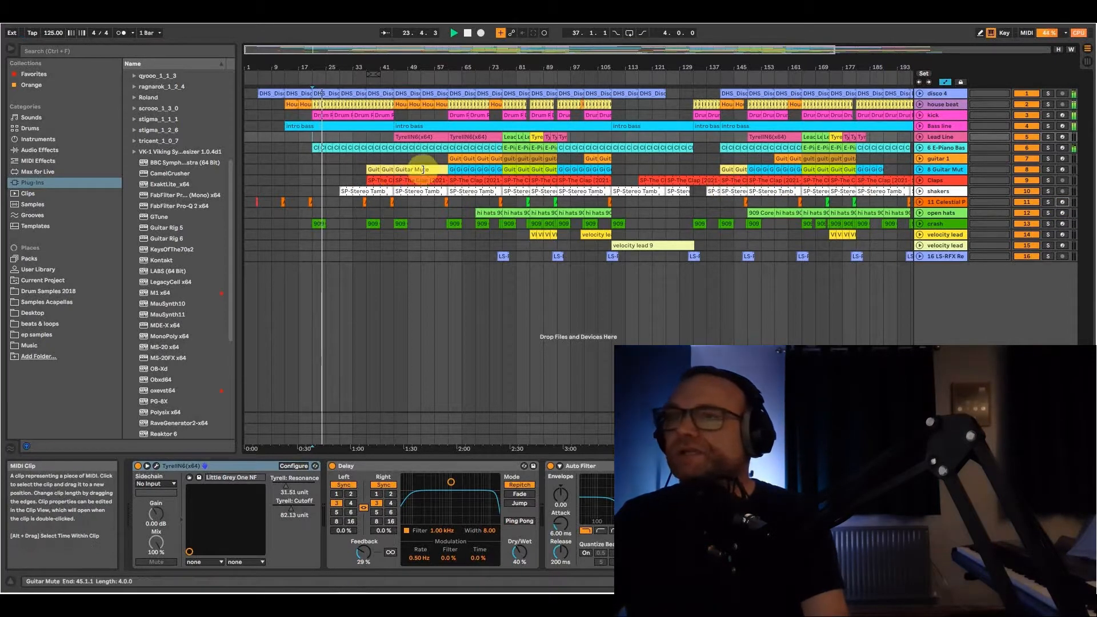
Listen to the arrangement from bar 37, and continue from bar 57.
{"action": "left_click", "coordinate": [366, 209]}
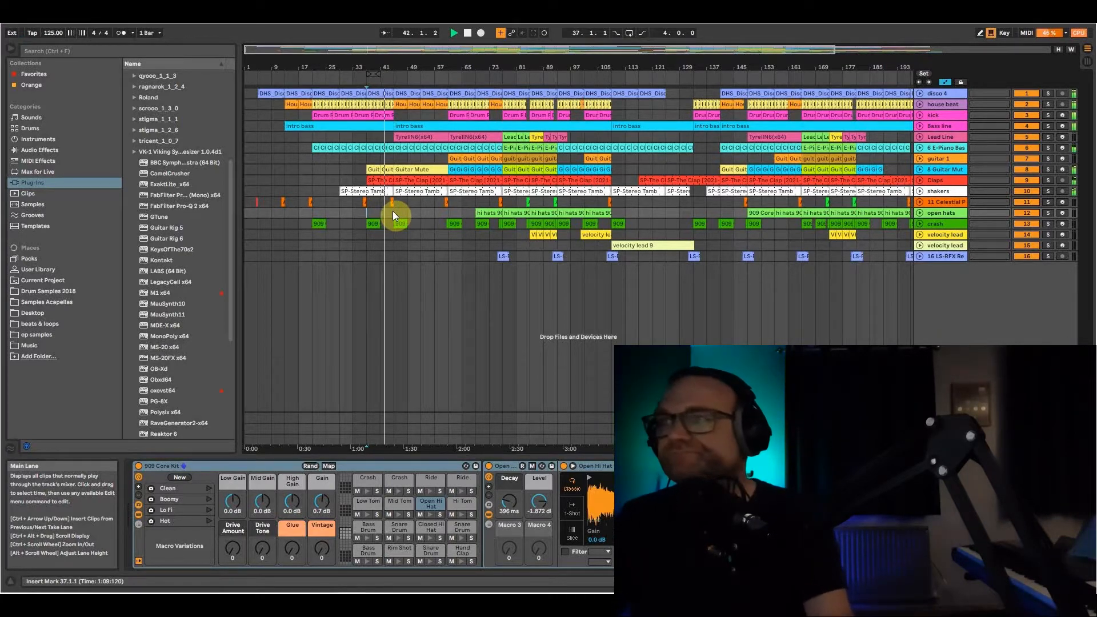
{"action": "left_click", "coordinate": [435, 216]}
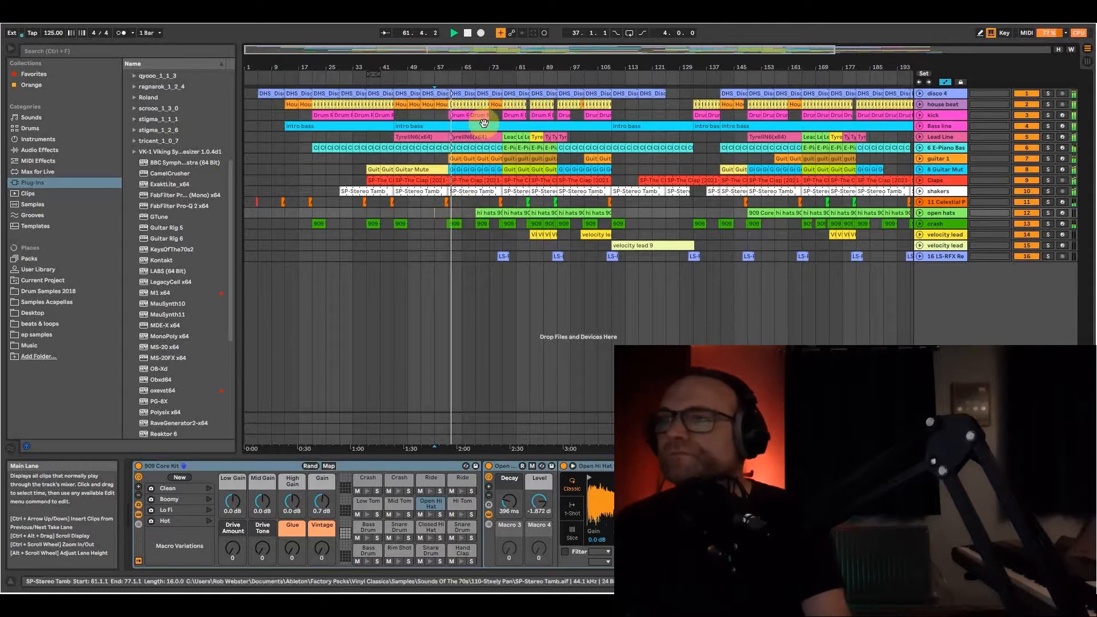
{"action": "left_click_drag", "start_coordinate": [492, 63], "coordinate": [480, 166]}
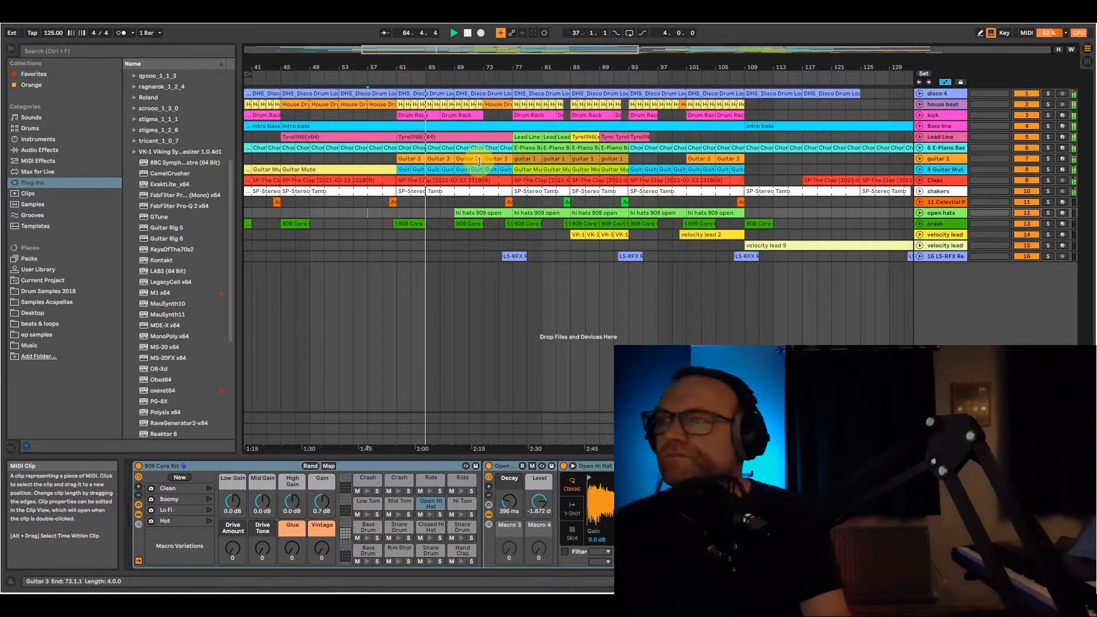
Listen to the arrangement from bars 75, 91, 129 and 147 in turn, and stop playback.
{"action": "left_click", "coordinate": [497, 226]}
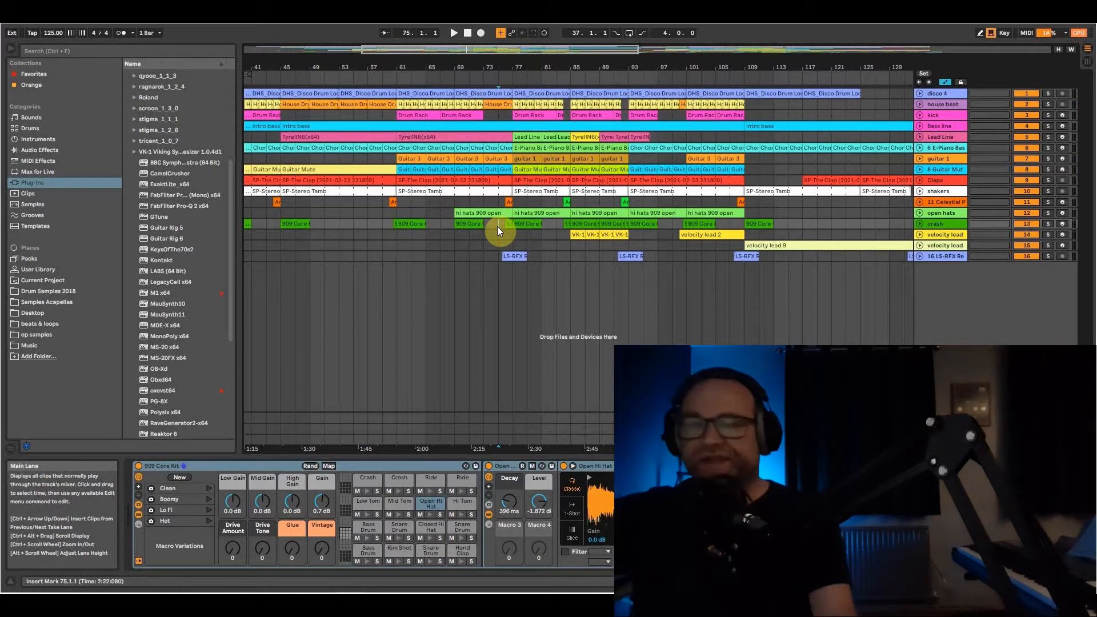
{"action": "key", "text": "space"}
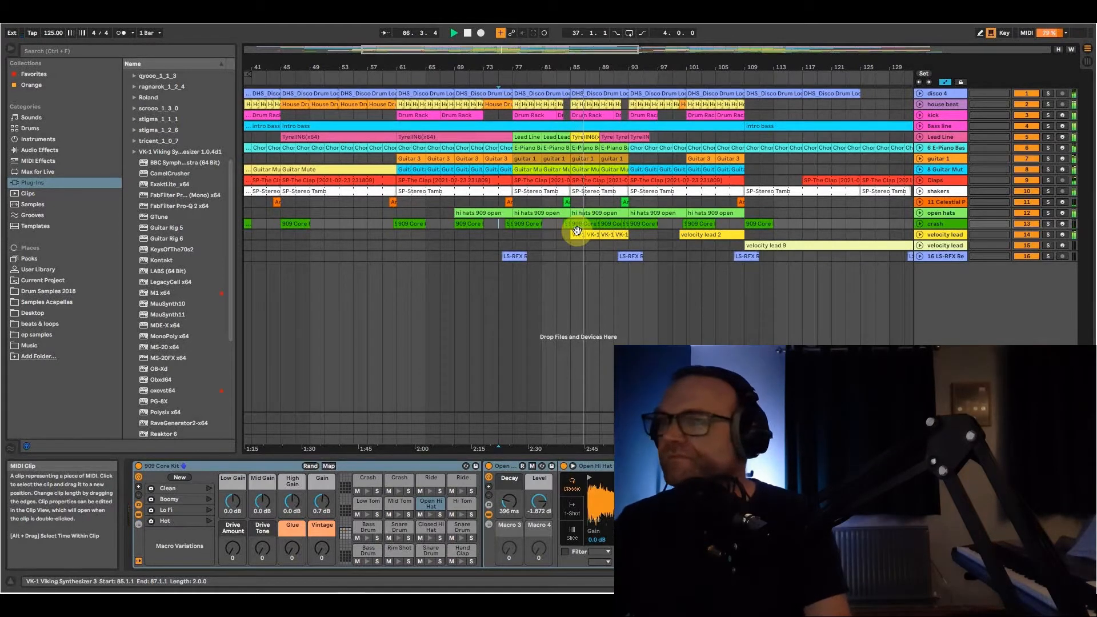
{"action": "left_click", "coordinate": [615, 201]}
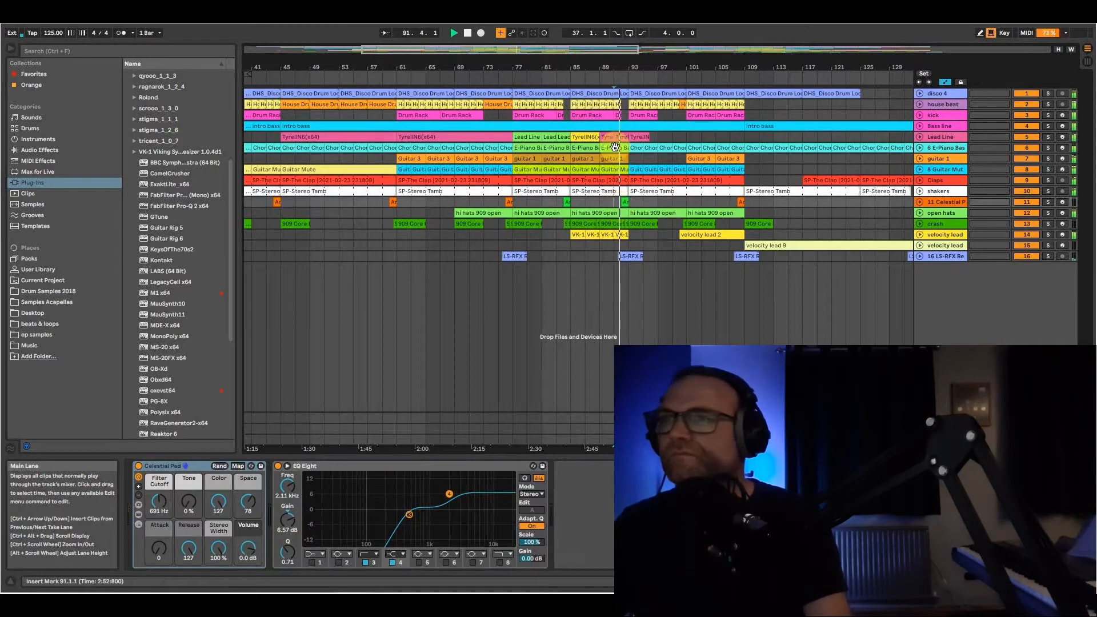
{"action": "left_click_drag", "start_coordinate": [639, 64], "coordinate": [565, 29]}
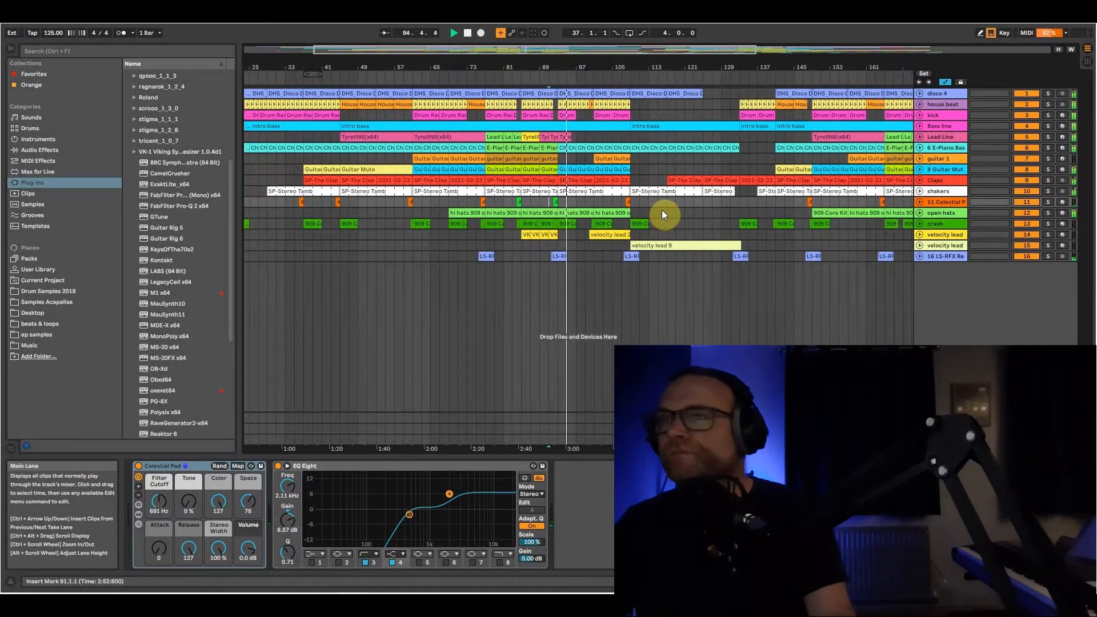
{"action": "left_click", "coordinate": [725, 214]}
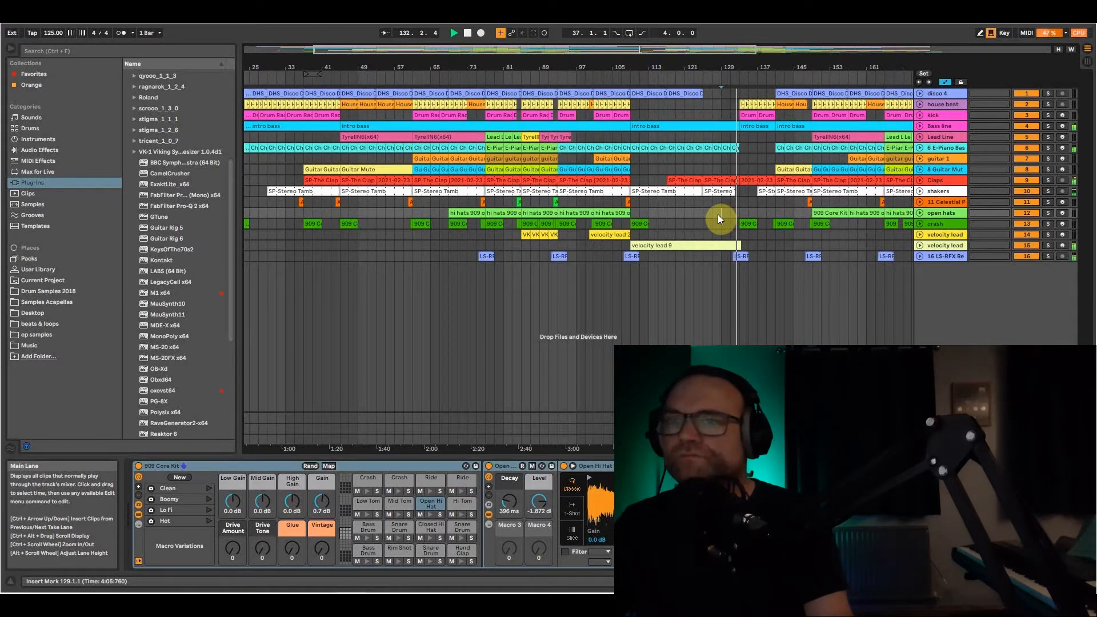
{"action": "left_click", "coordinate": [801, 202]}
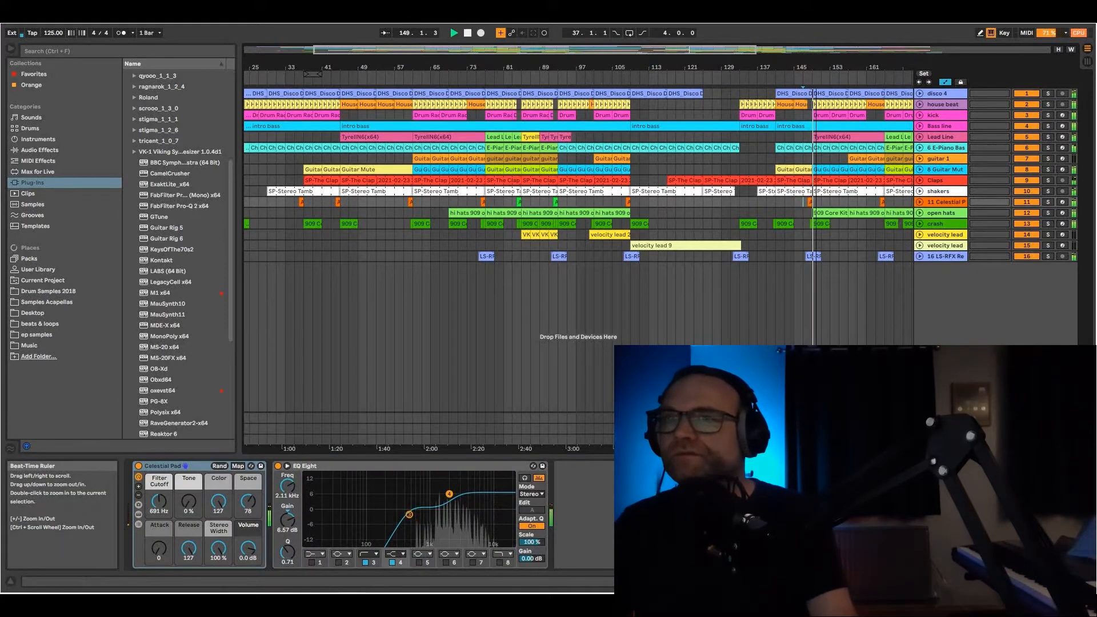
{"action": "left_click_drag", "start_coordinate": [816, 65], "coordinate": [816, 34]}
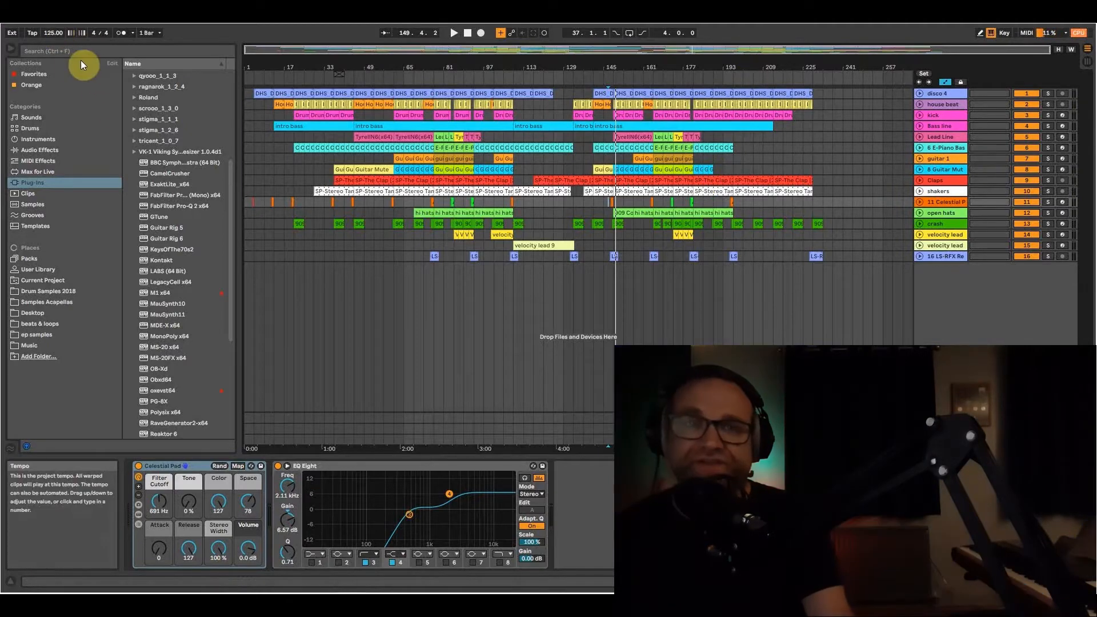
Solo the disco 4 track, unfold it to show its waveform, and play it from bar 173.
{"action": "left_click", "coordinate": [1048, 94]}
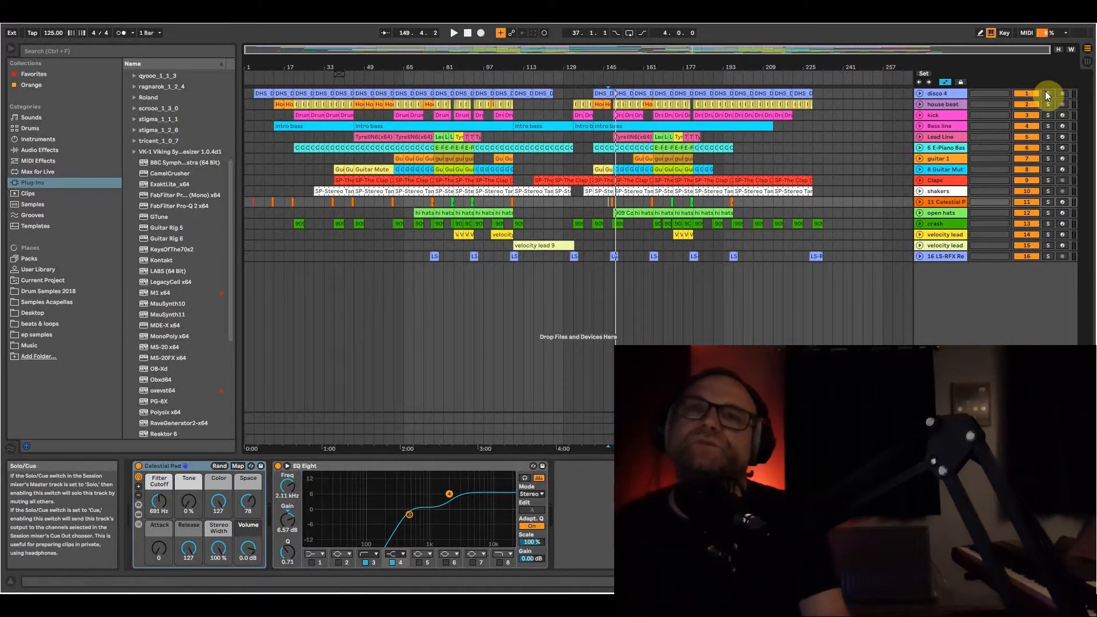
{"action": "left_click", "coordinate": [920, 93]}
{"action": "left_click_drag", "start_coordinate": [698, 67], "coordinate": [696, 73]}
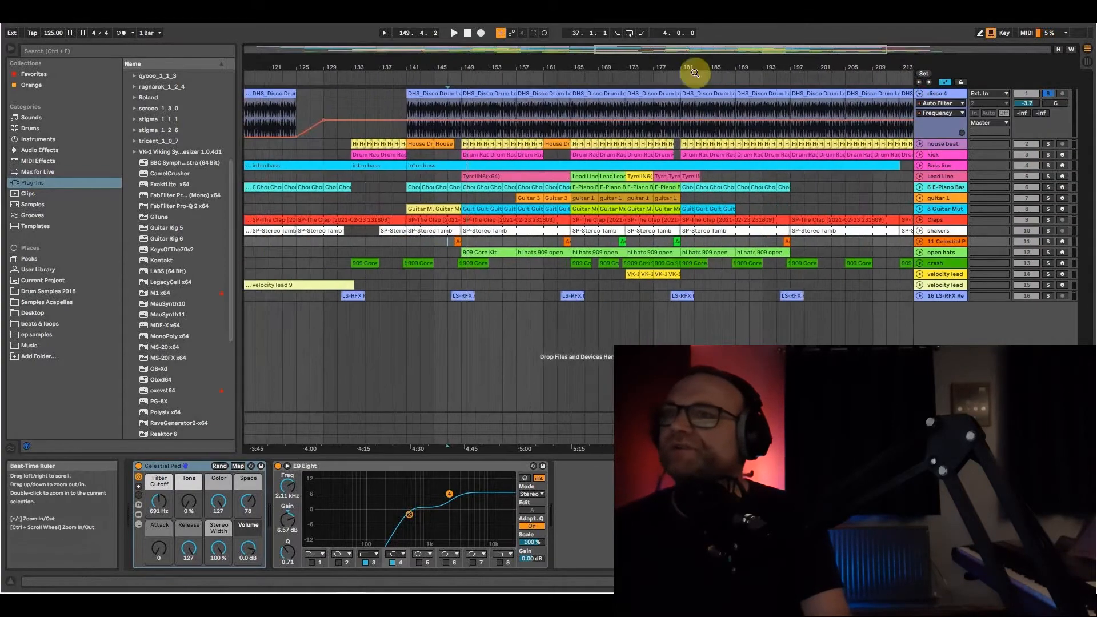
{"action": "left_click", "coordinate": [643, 112]}
{"action": "key", "text": "space"}
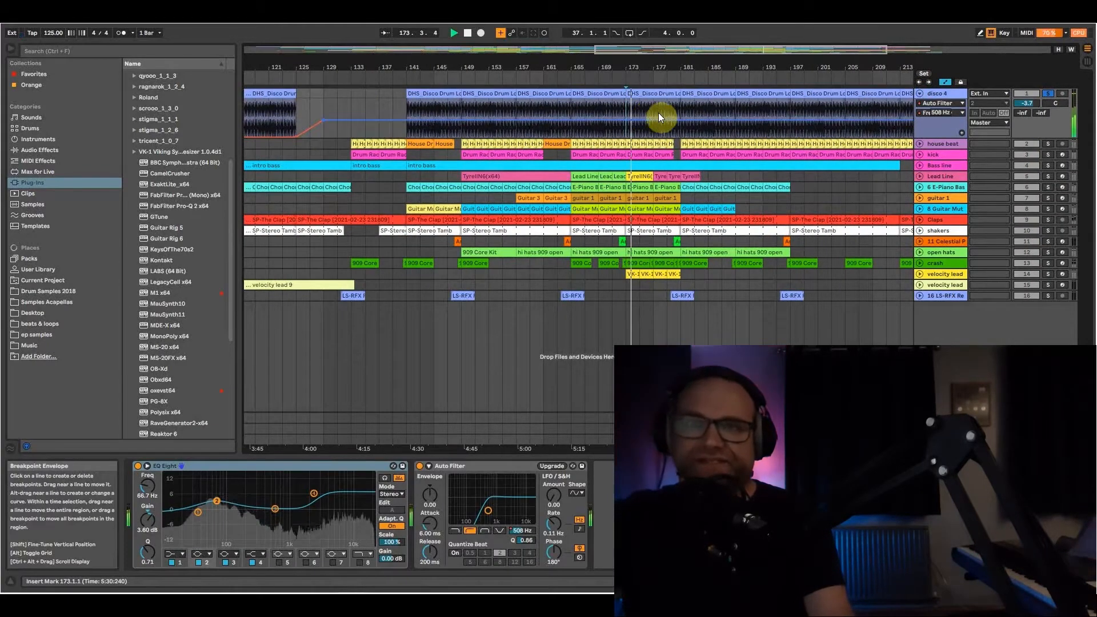
Solo the kick track briefly, switch the solo to the house beat track, and unfold its waveform.
{"action": "left_click", "coordinate": [1048, 155]}
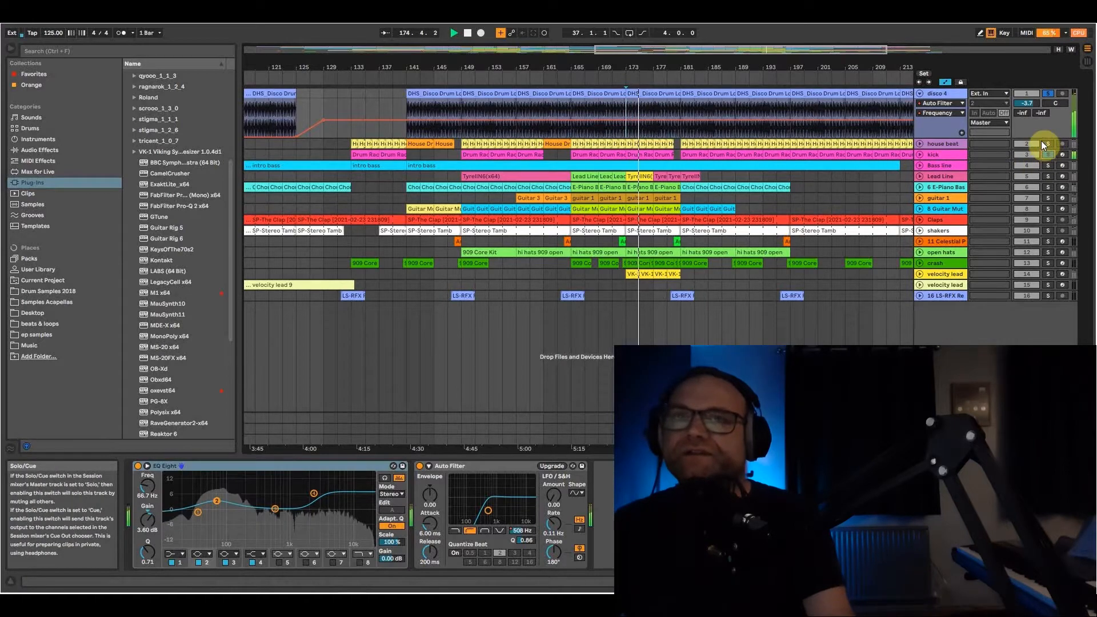
{"action": "left_click", "coordinate": [958, 144]}
{"action": "left_click", "coordinate": [1046, 145]}
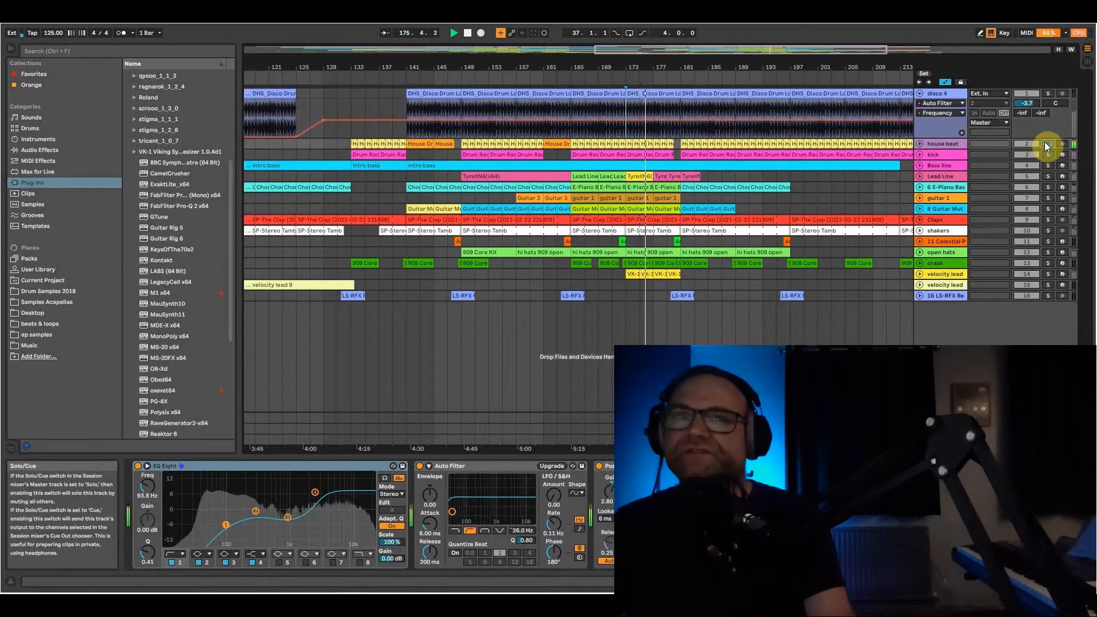
{"action": "left_click", "coordinate": [920, 144]}
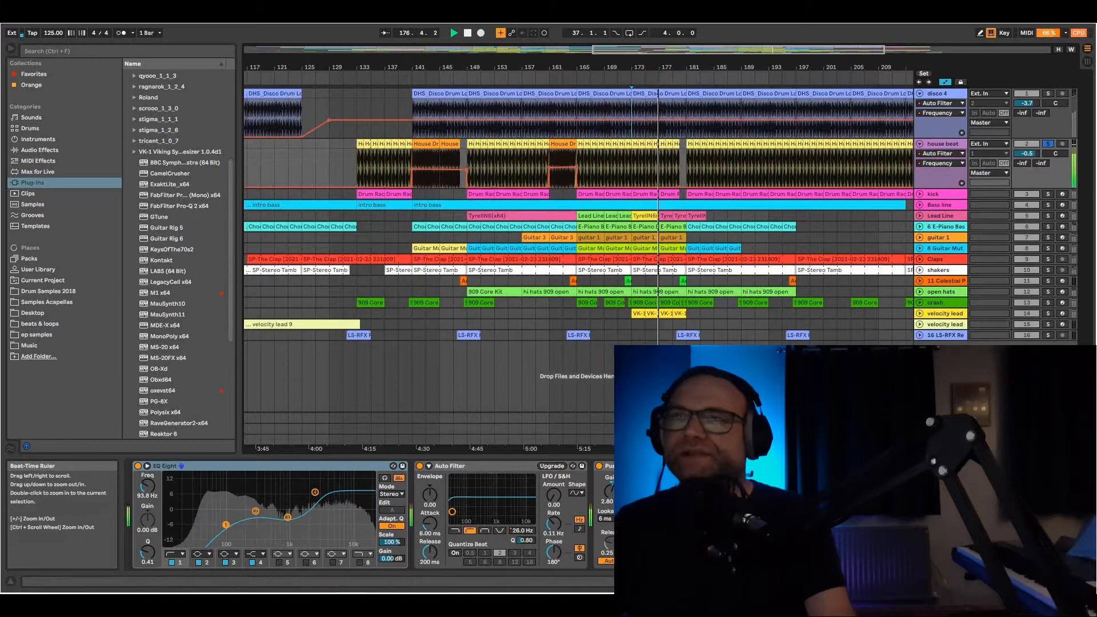
{"action": "left_click_drag", "start_coordinate": [658, 67], "coordinate": [658, 98]}
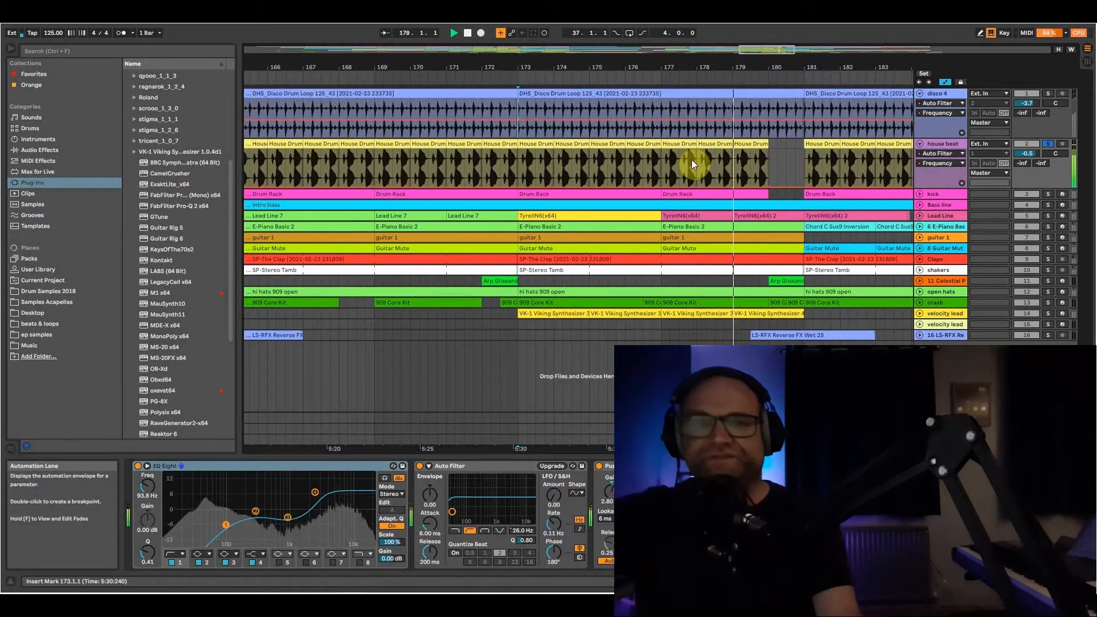
Play the soloed house beat from 178.3.3 up close, stop playback, and select its clip at bar 178.
{"action": "key", "text": "space"}
{"action": "left_click", "coordinate": [712, 163]}
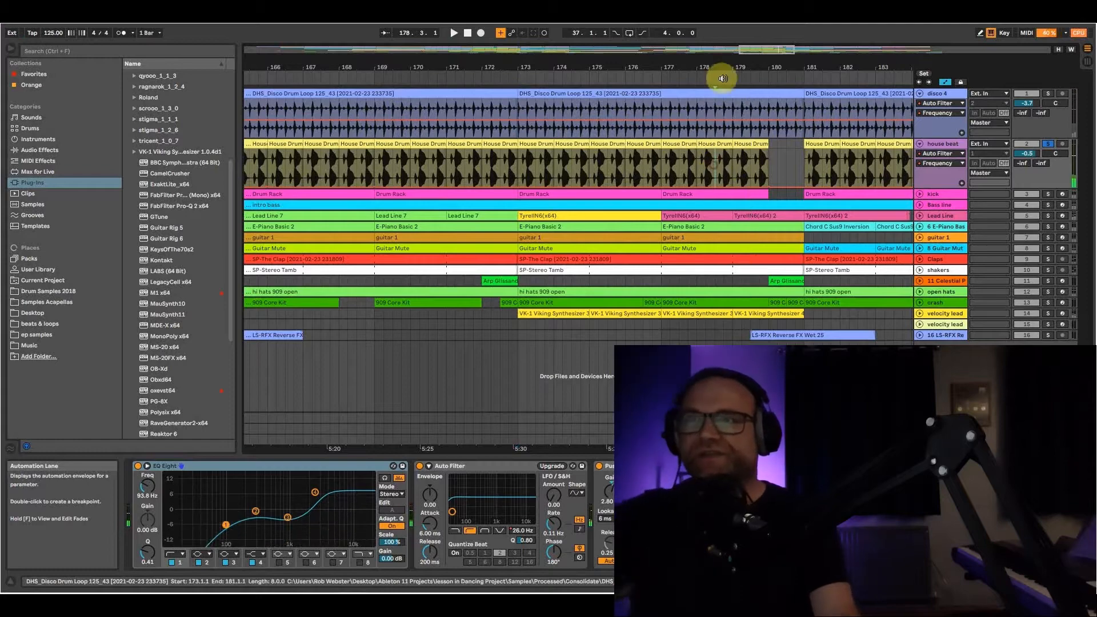
{"action": "left_click_drag", "start_coordinate": [724, 67], "coordinate": [724, 115]}
{"action": "left_click", "coordinate": [696, 165]}
{"action": "key", "text": "space"}
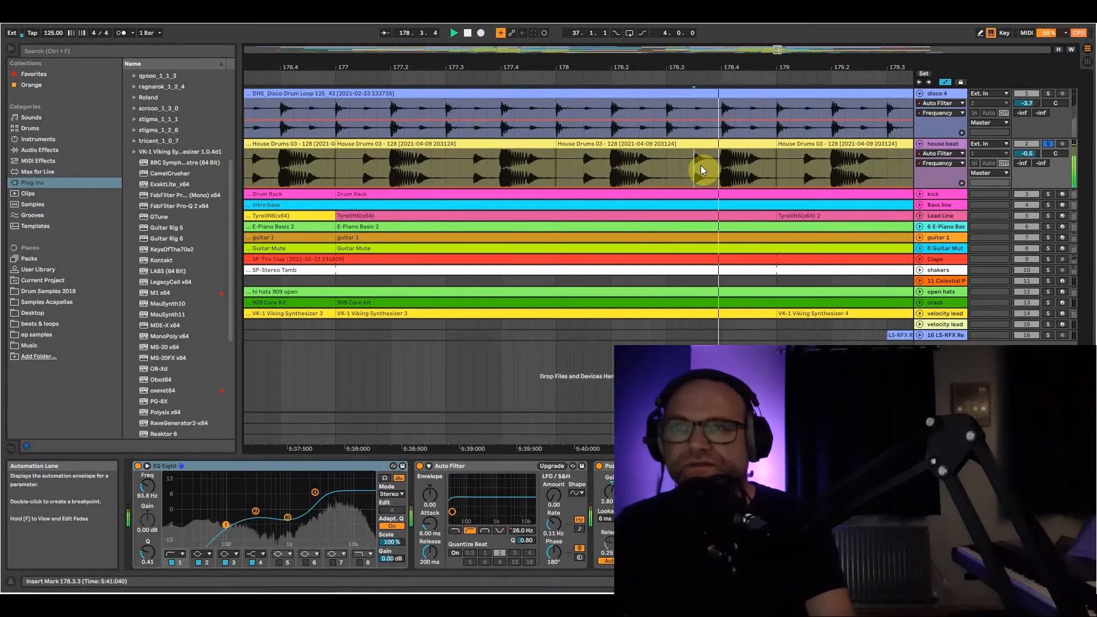
{"action": "key", "text": "space"}
{"action": "left_click", "coordinate": [695, 146]}
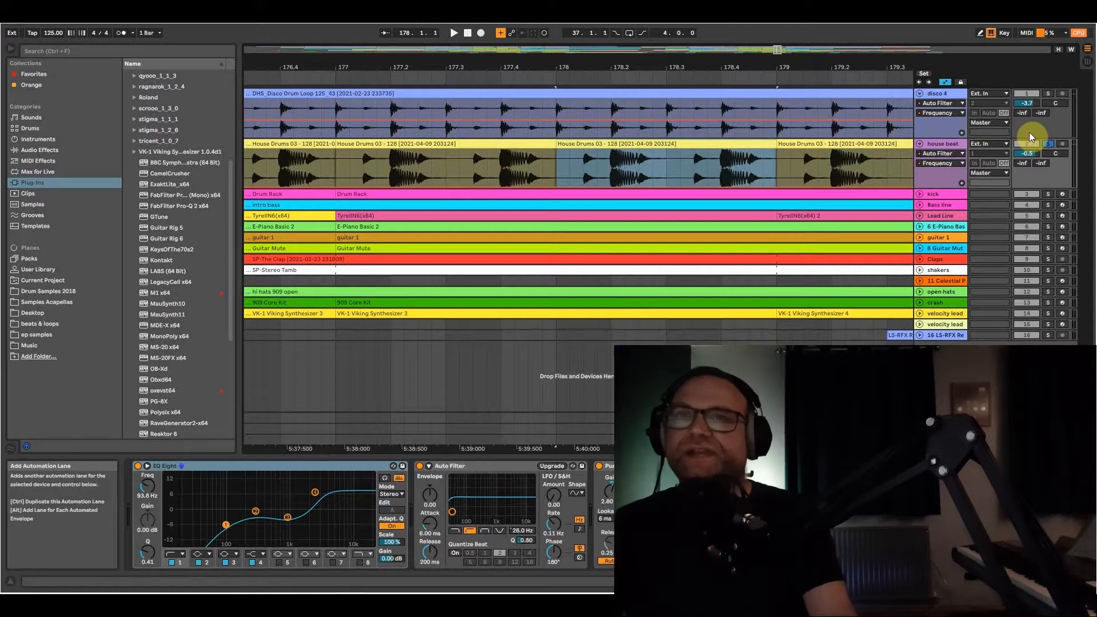
Add the disco 4 and kick tracks to the house beat solo and play the three from bar 178.
{"action": "left_click", "coordinate": [1049, 94]}
{"action": "left_click", "coordinate": [1048, 194]}
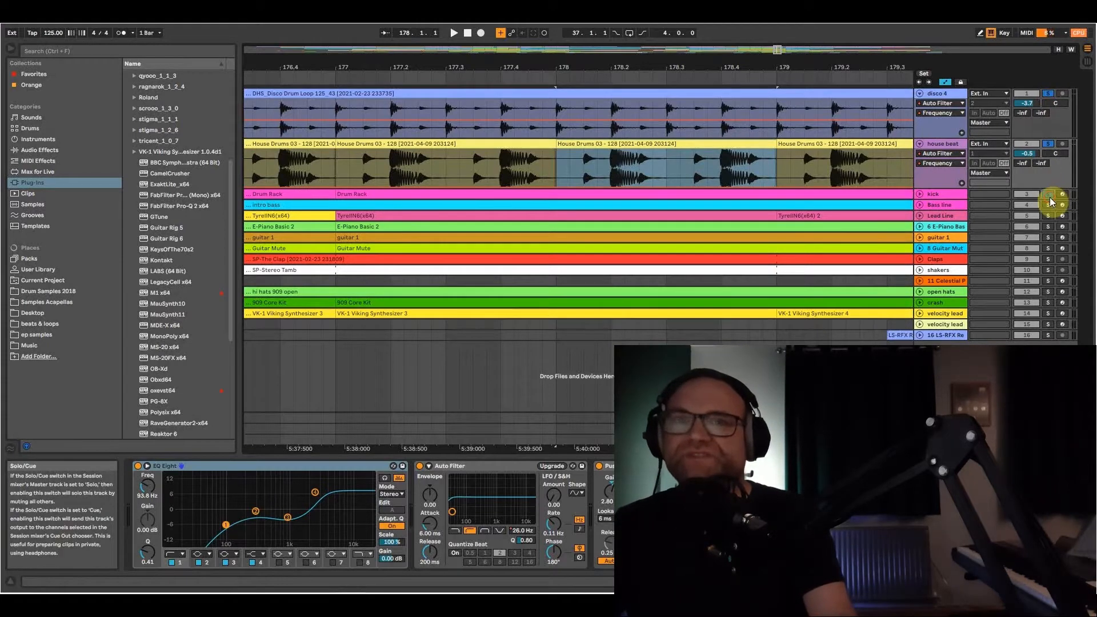
{"action": "left_click", "coordinate": [558, 161]}
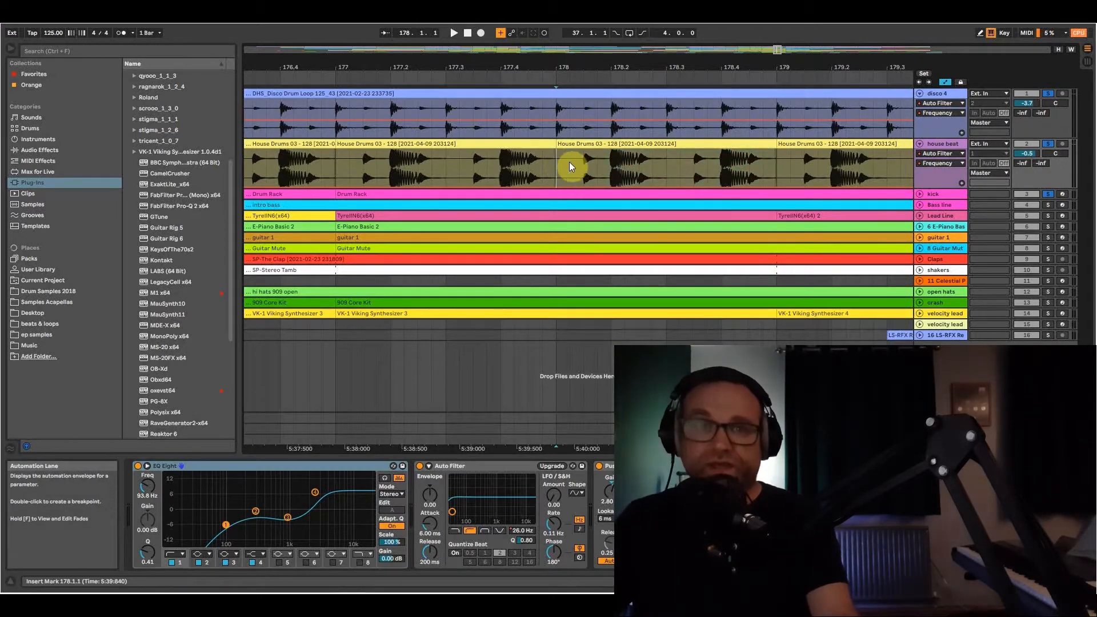
{"action": "key", "text": "space"}
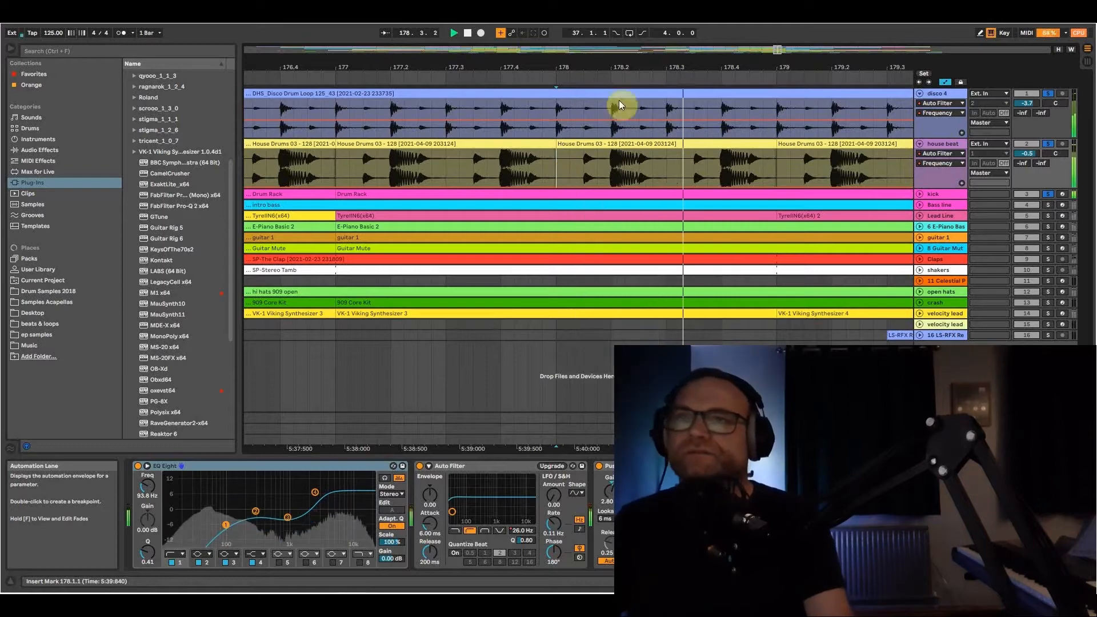
{"action": "left_click_drag", "start_coordinate": [676, 66], "coordinate": [573, 62]}
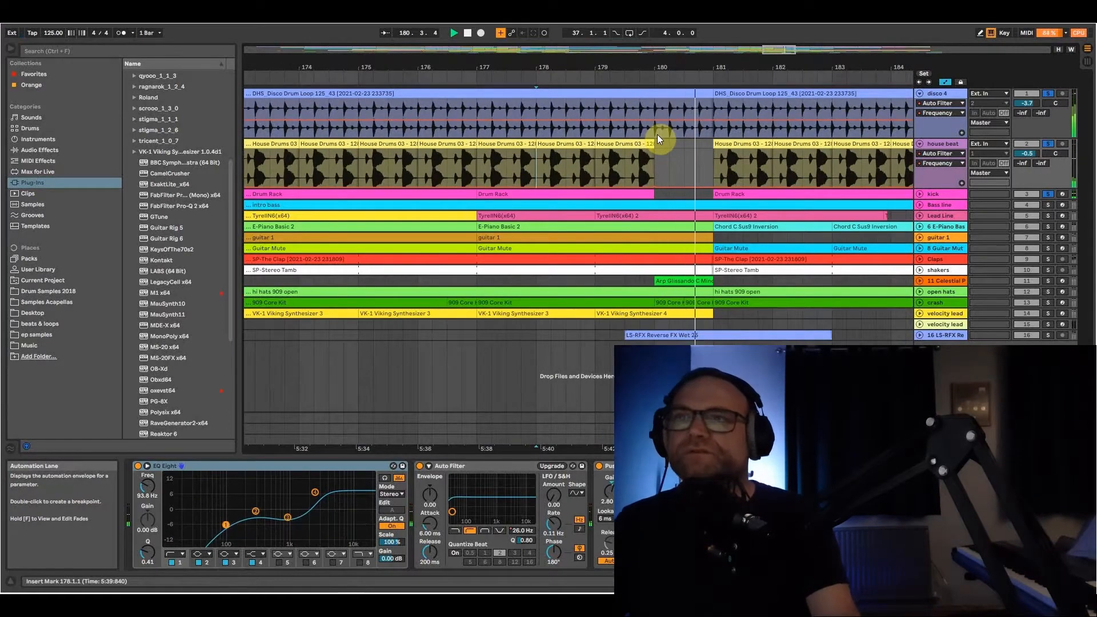
{"action": "left_click_drag", "start_coordinate": [715, 68], "coordinate": [678, 54]}
{"action": "key", "text": "space"}
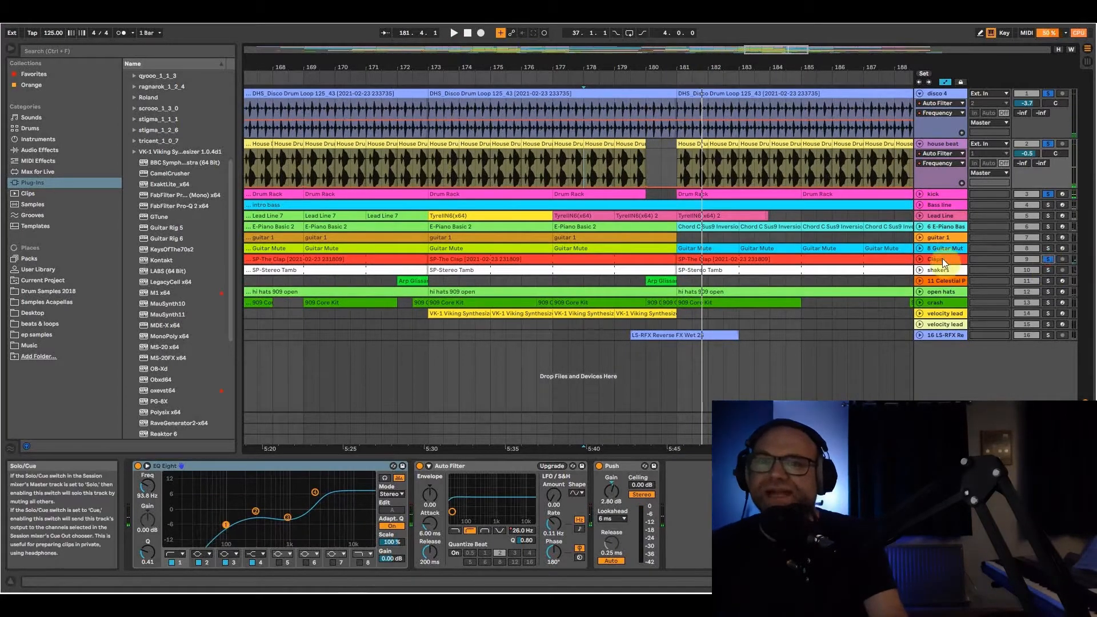
Solo the Claps track for playback from bar 178, unfold it, and add the shakers and open hats to the solo.
{"action": "left_click", "coordinate": [1048, 259]}
{"action": "key", "text": "space"}
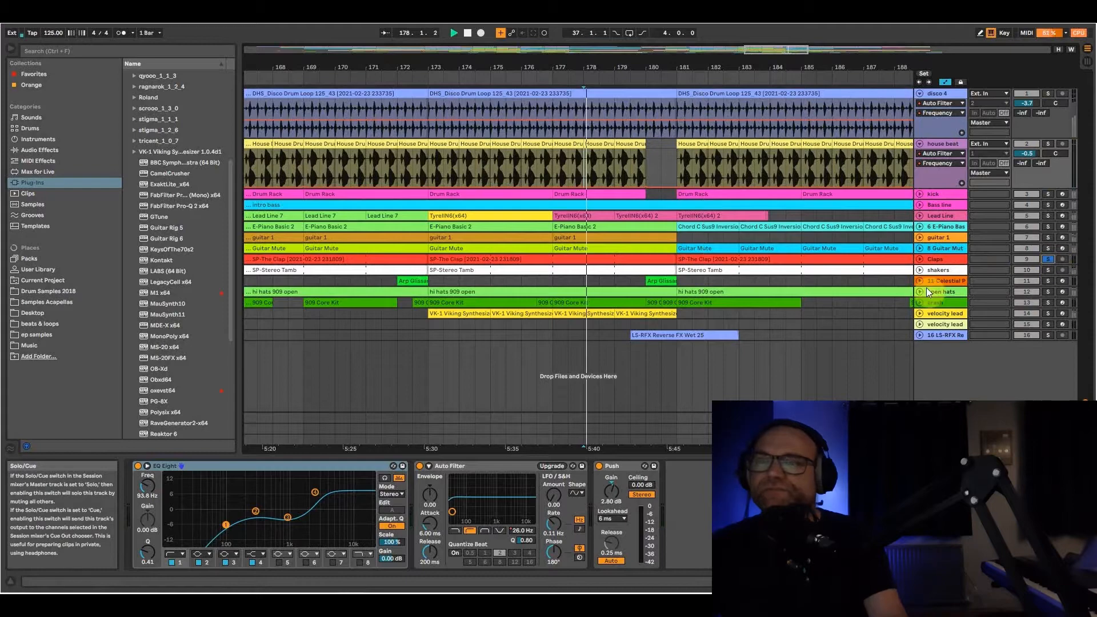
{"action": "left_click", "coordinate": [919, 259]}
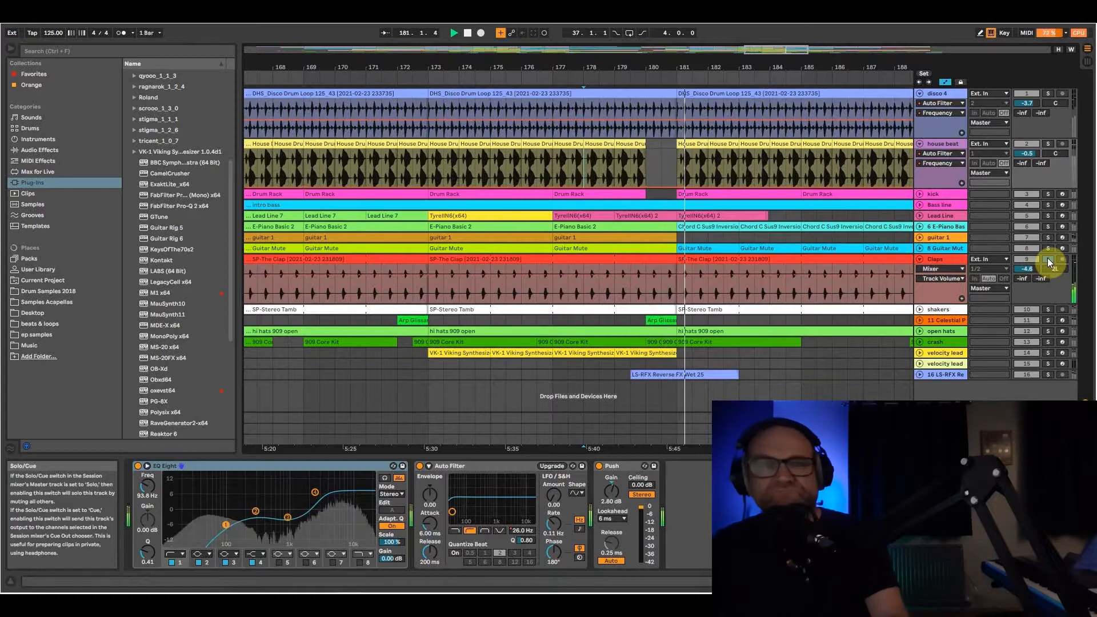
{"action": "left_click", "coordinate": [1048, 310]}
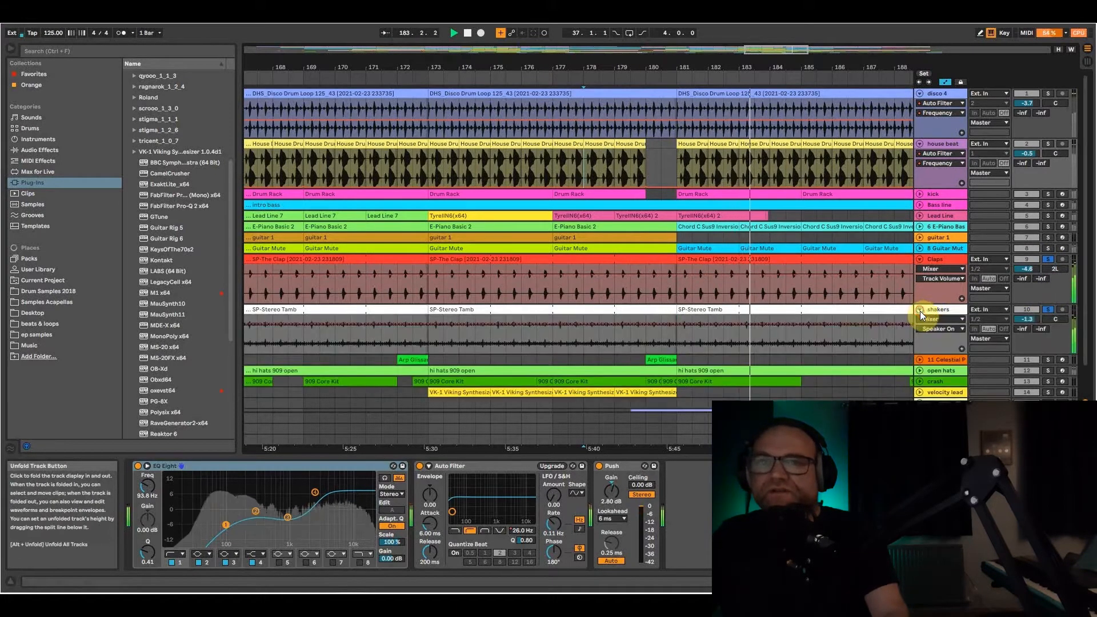
{"action": "left_click", "coordinate": [1047, 331]}
Trim the end of the Open Hi Hat 909 sample on the open hats track and play the soloed percussion from bar 178.
{"action": "left_click", "coordinate": [932, 330]}
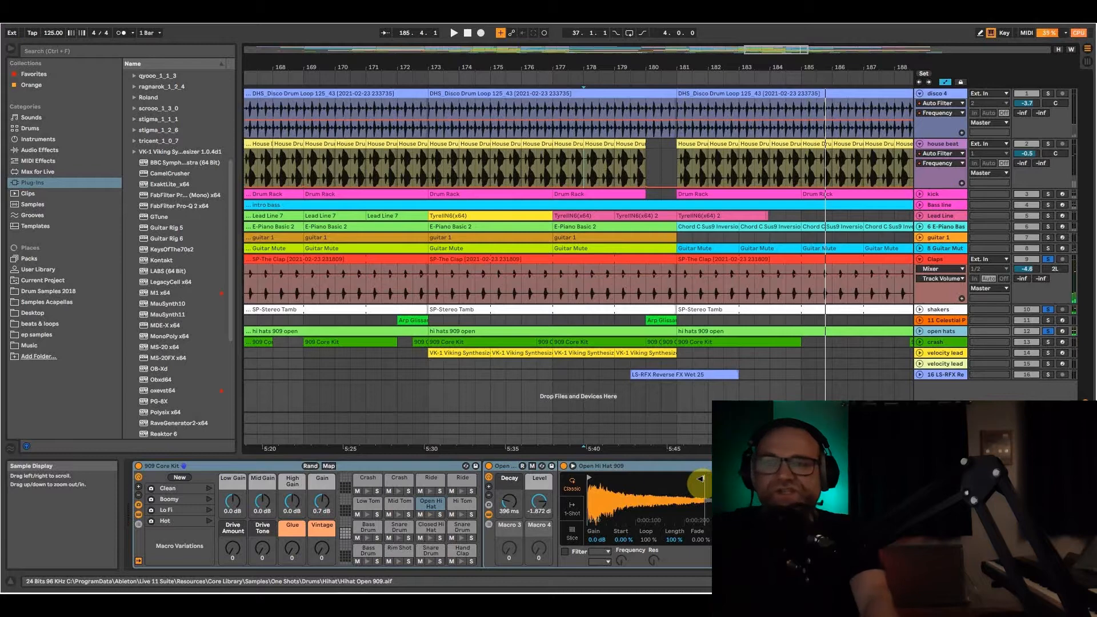
{"action": "key", "text": "space"}
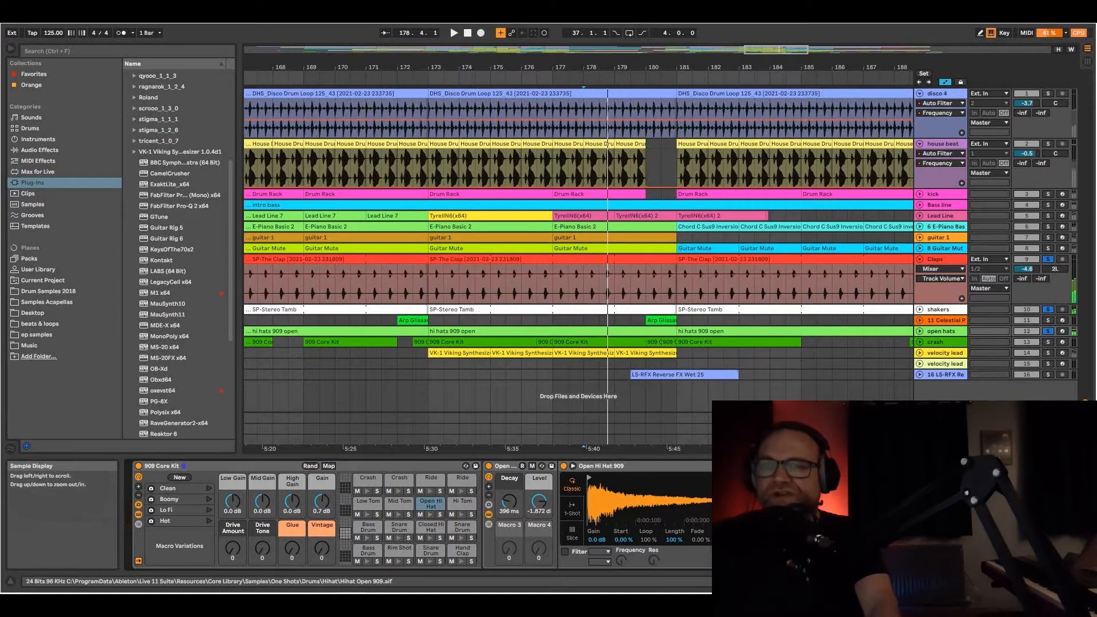
{"action": "key", "text": "space"}
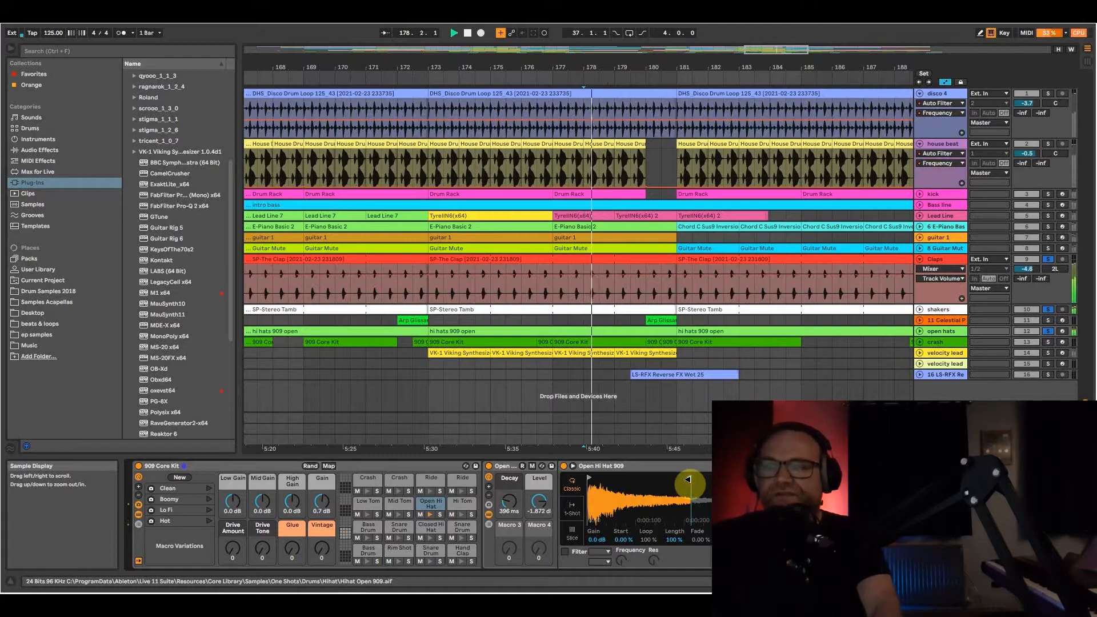
{"action": "key", "text": "space"}
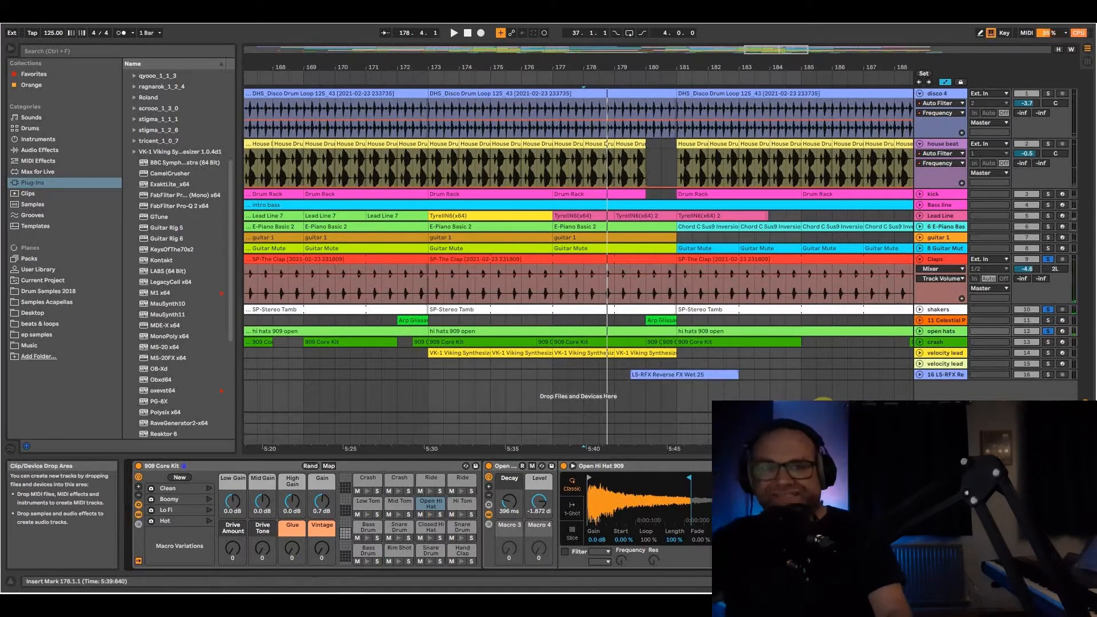
Add the crash track to the soloed percussion and play the combination briefly from bar 181.
{"action": "left_click", "coordinate": [1046, 343]}
{"action": "left_click", "coordinate": [674, 360]}
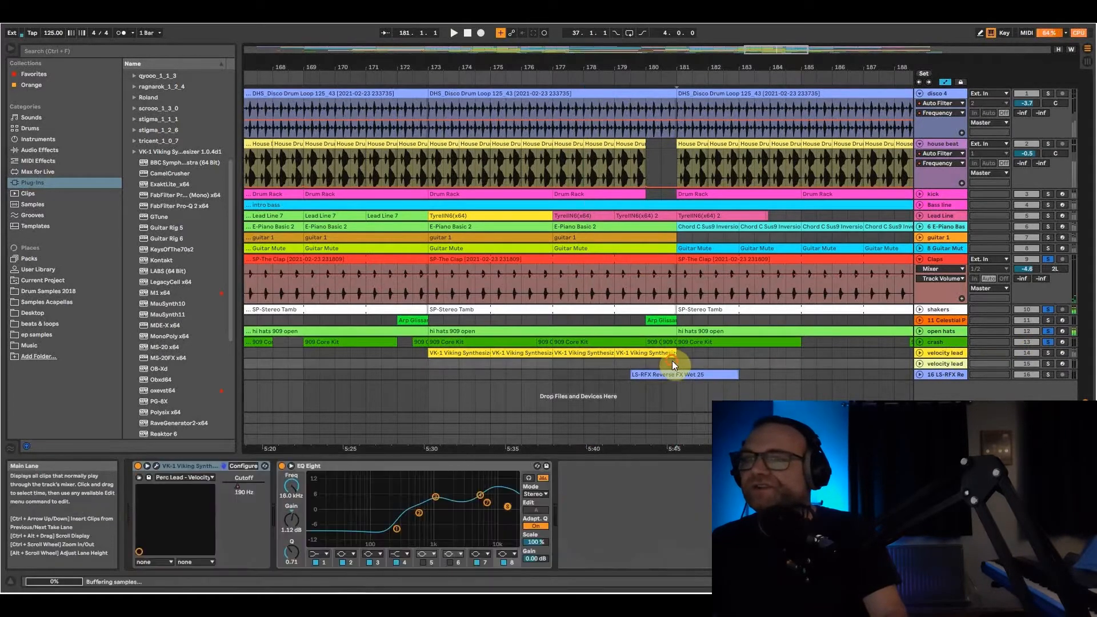
{"action": "key", "text": "space"}
{"action": "key", "text": "space"}
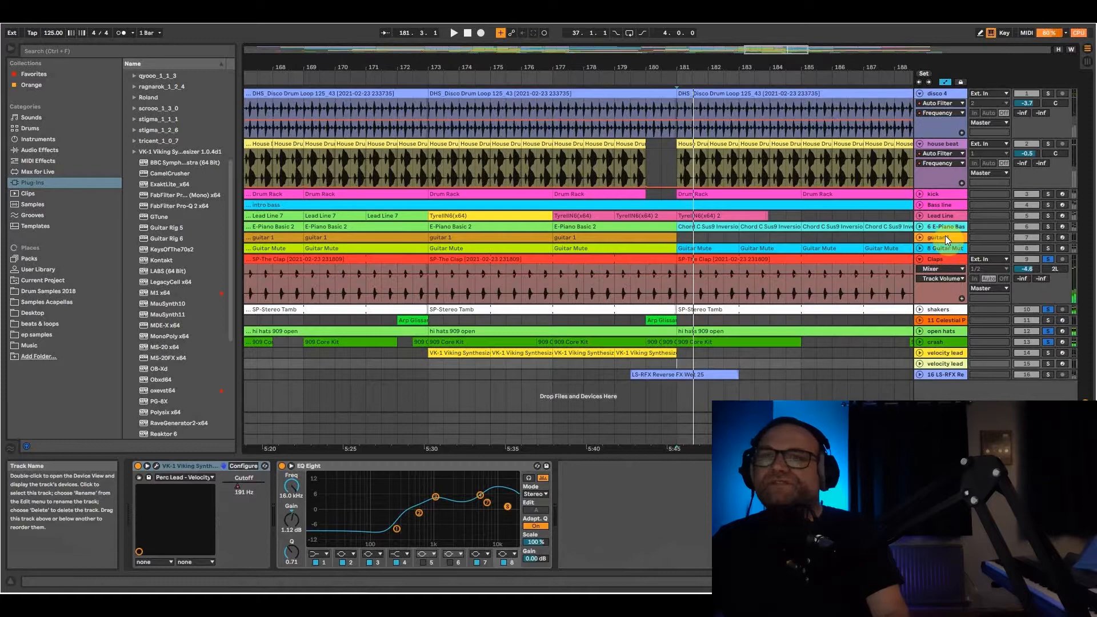
Add the kick, house beat and disco 4 tracks to the percussion solo and play the full drum section from bar 181.
{"action": "left_click", "coordinate": [1048, 194]}
{"action": "left_click", "coordinate": [1048, 144]}
{"action": "left_click", "coordinate": [1048, 93]}
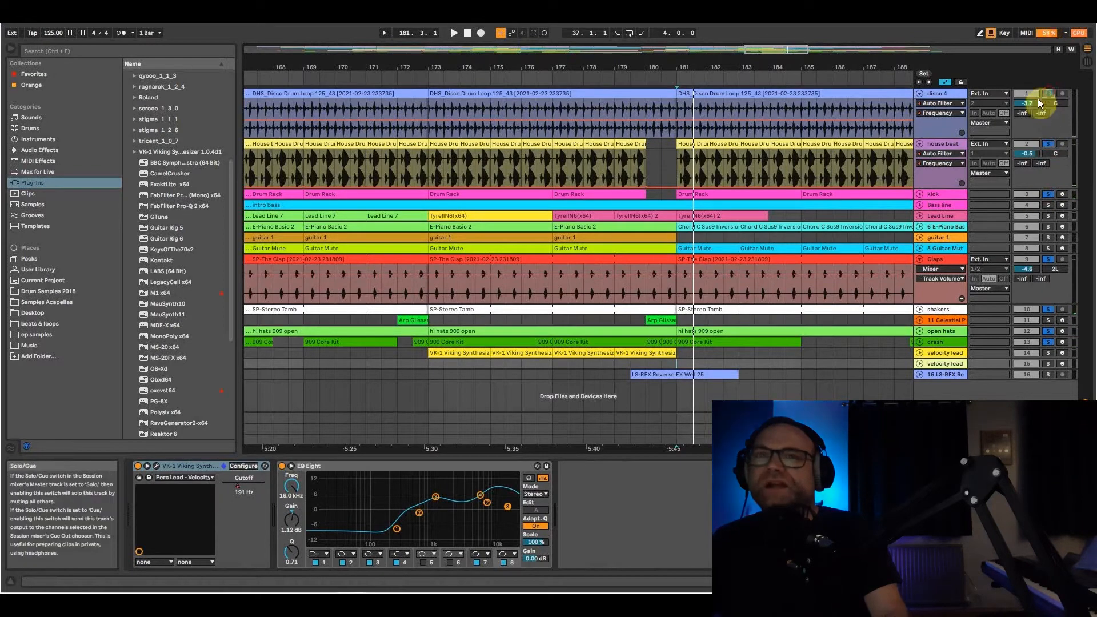
{"action": "left_click", "coordinate": [709, 108]}
{"action": "key", "text": "space"}
{"action": "mouse_move", "coordinate": [701, 69]}
{"action": "left_mouse_down"}
{"action": "mouse_move", "coordinate": [709, 54]}
{"action": "mouse_move", "coordinate": [715, 65]}
{"action": "left_mouse_up"}
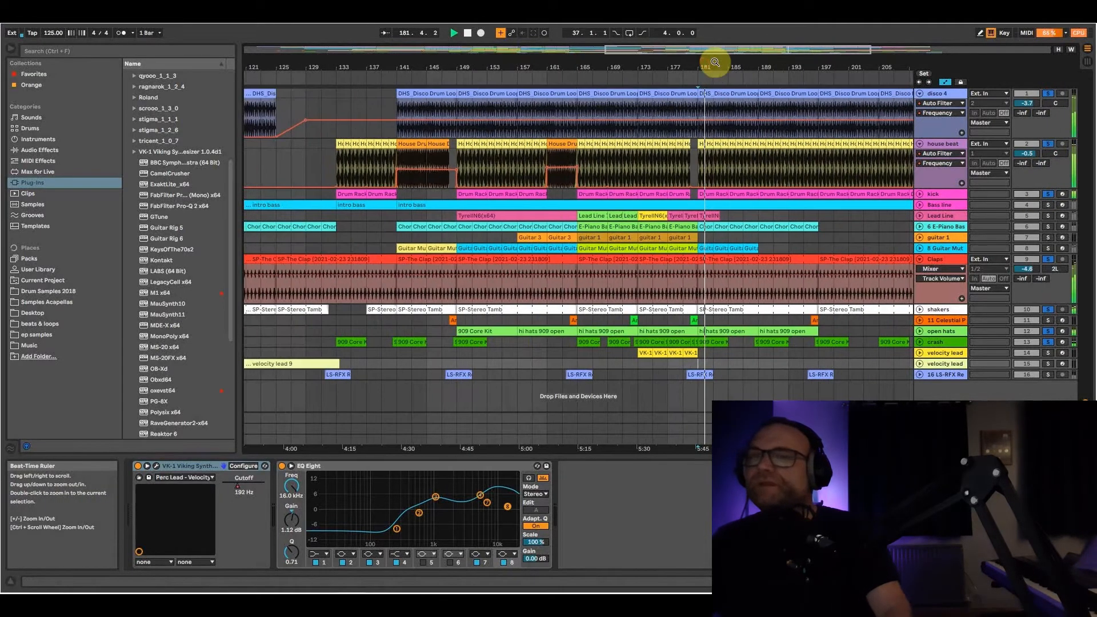
{"action": "key", "text": "space"}
Select the E-Piano chord clip at bar 21, solo only its track, select the E-Piano Basic device, and arm the track for live playing.
{"action": "left_click_drag", "start_coordinate": [305, 65], "coordinate": [369, 154]}
{"action": "left_click_drag", "start_coordinate": [308, 72], "coordinate": [289, 221]}
{"action": "left_click", "coordinate": [312, 226]}
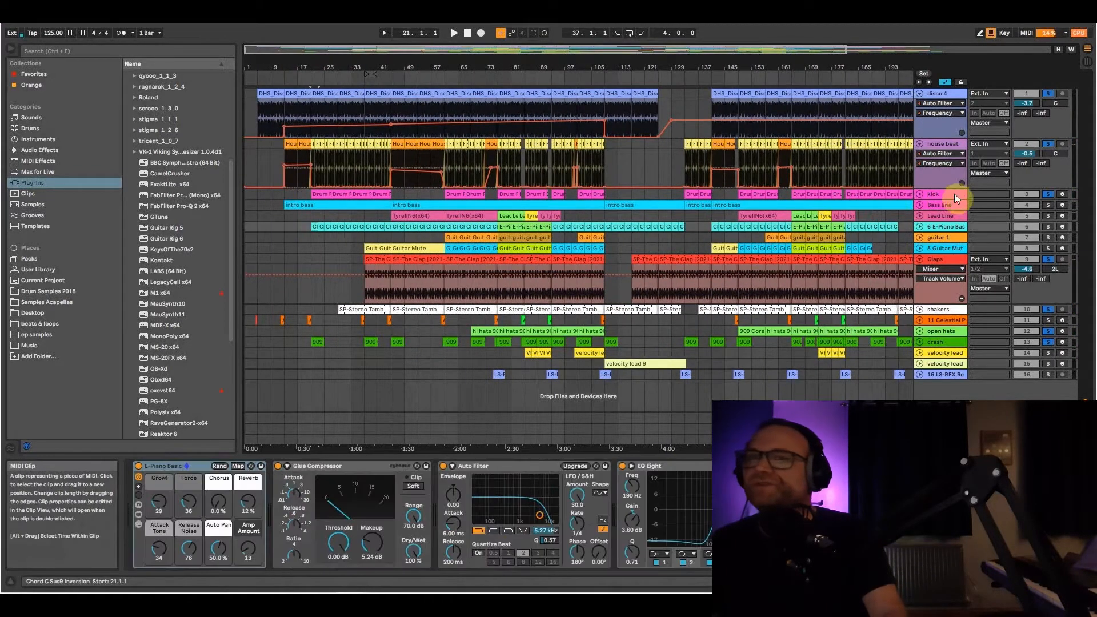
{"action": "left_click", "coordinate": [1047, 226]}
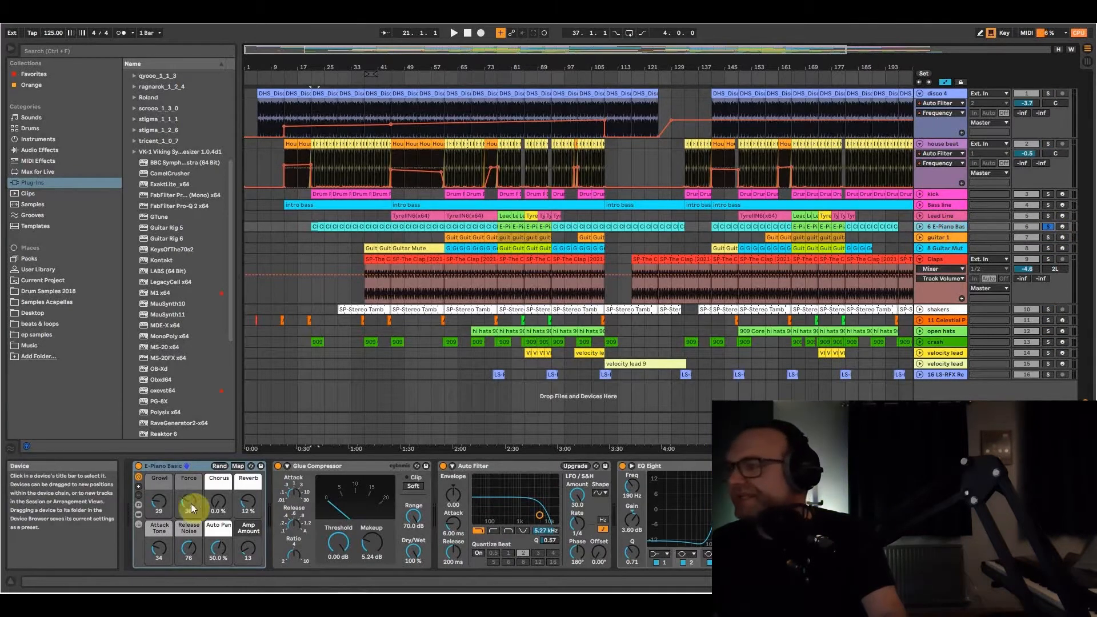
{"action": "left_click", "coordinate": [165, 467]}
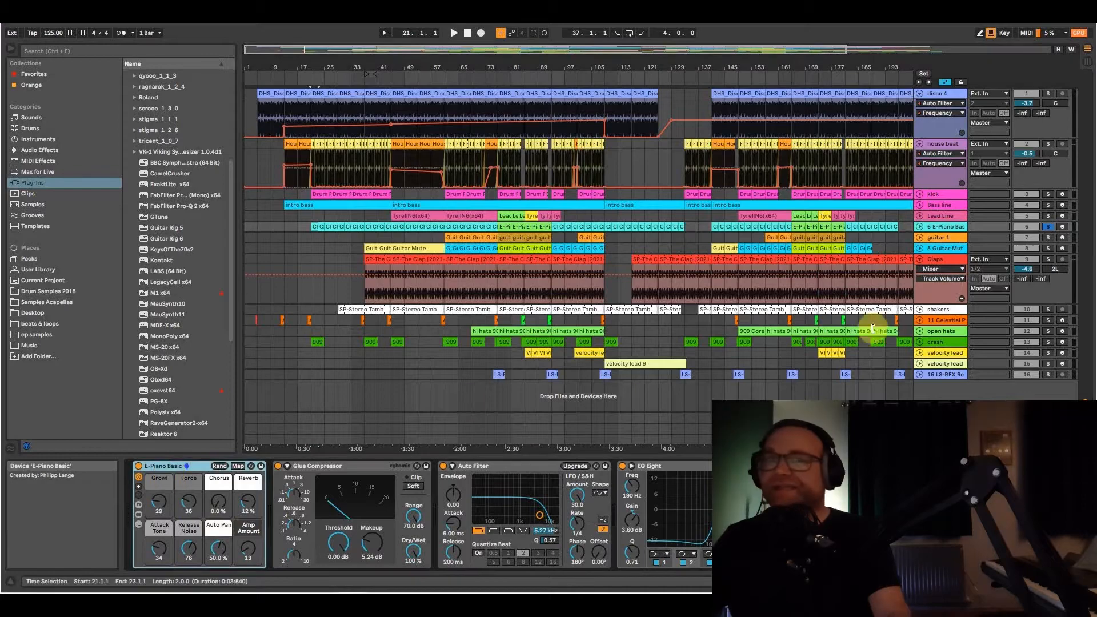
{"action": "left_click", "coordinate": [1061, 225]}
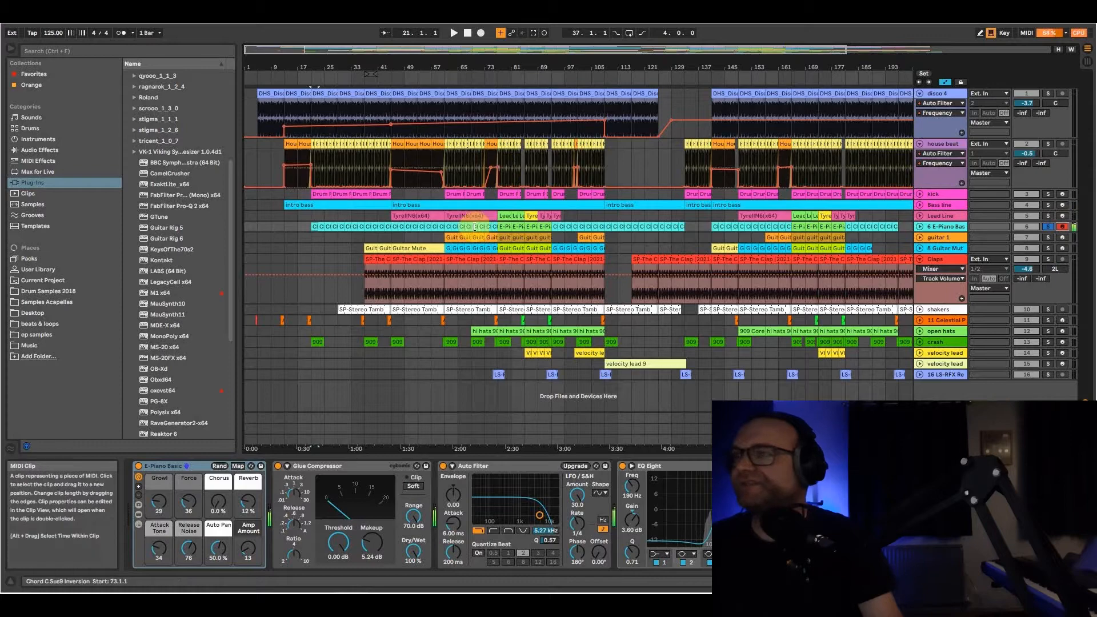
Open the Chord C Sus9 Inversion clip at bar 39 in an enlarged note editor and play it back briefly.
{"action": "left_click", "coordinate": [372, 223]}
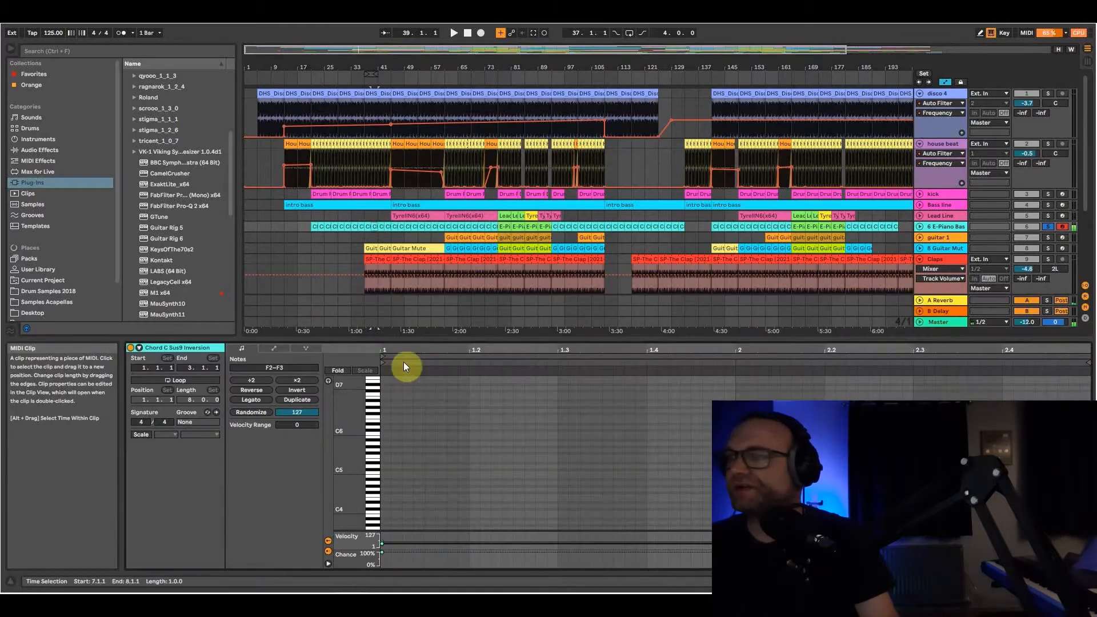
{"action": "left_click_drag", "start_coordinate": [417, 336], "coordinate": [436, 90]}
{"action": "double_click", "coordinate": [362, 331]}
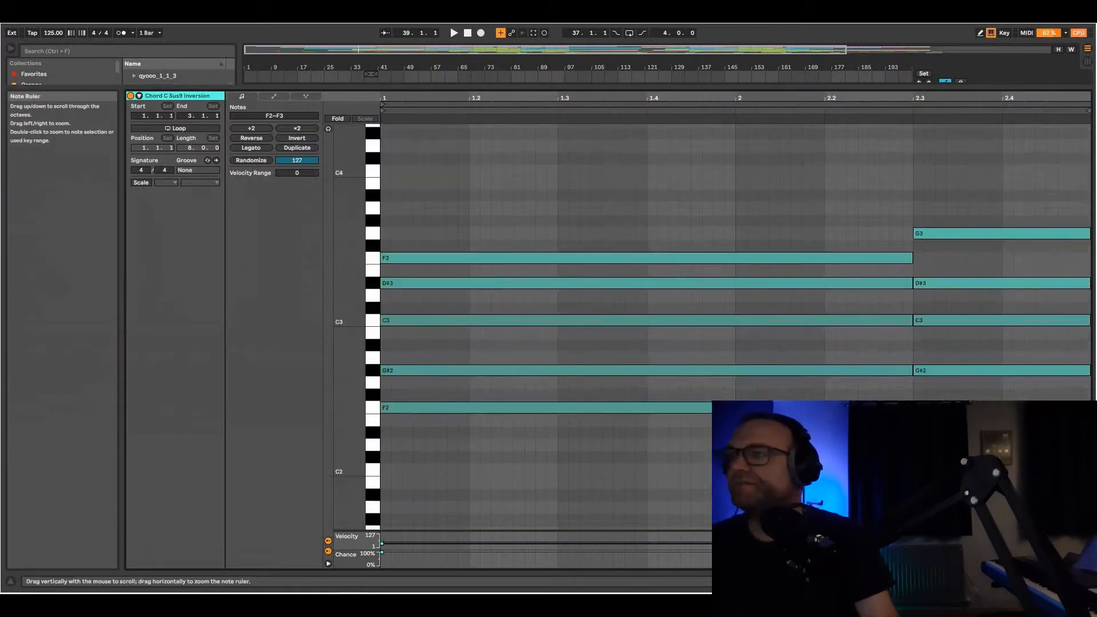
{"action": "key", "text": "space"}
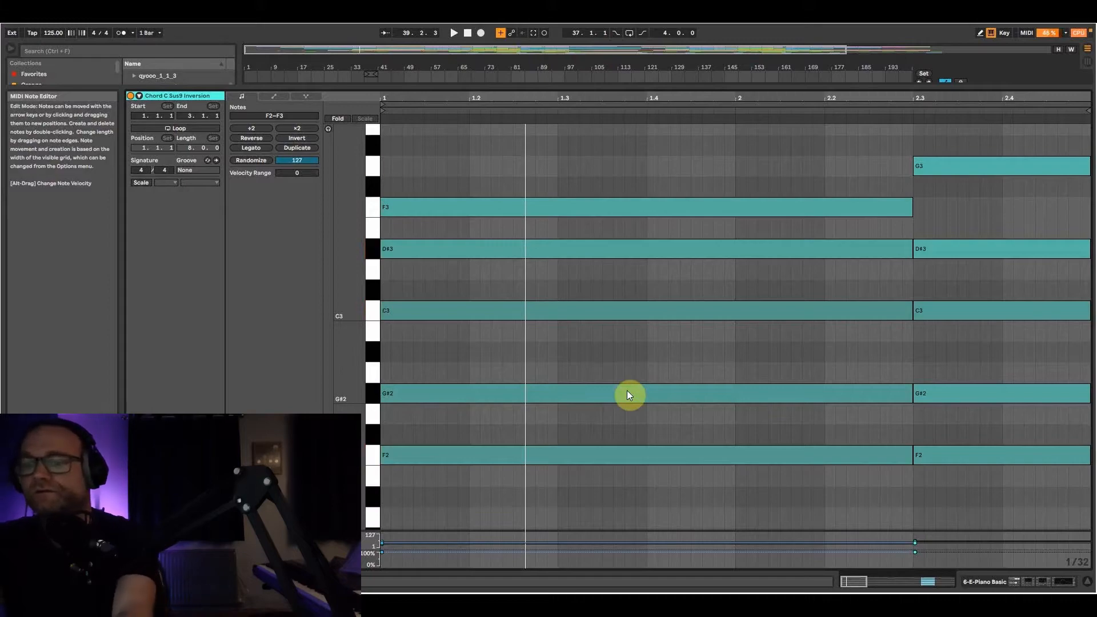
{"action": "key", "text": "space"}
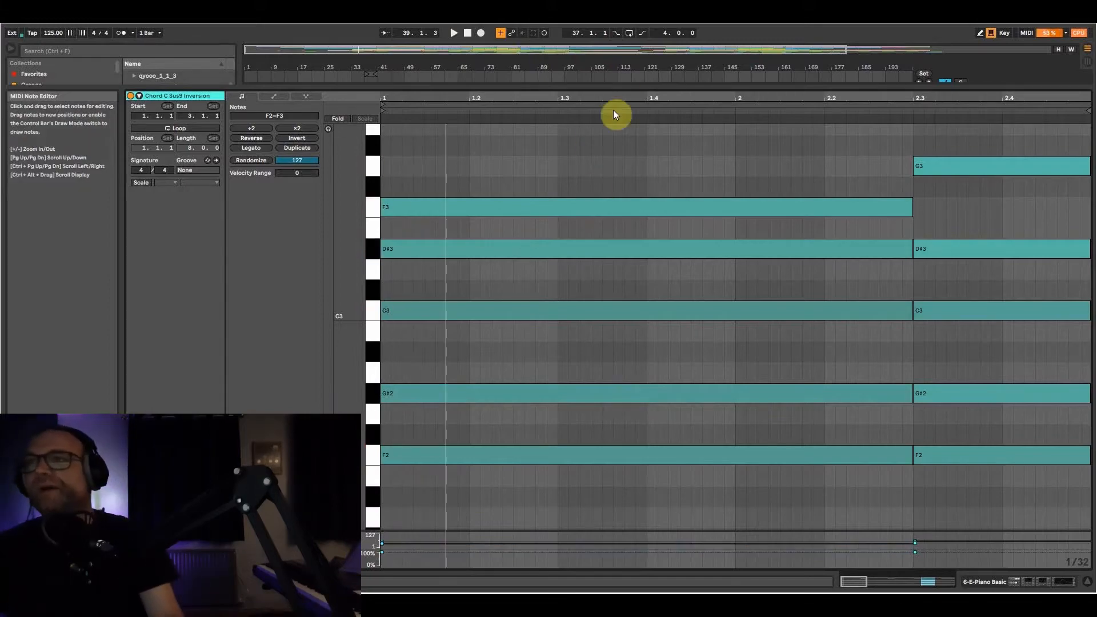
Play the soloed E-Piano from bar 77 and examine the chord notes of its E-Piano Basic 2 clip in an enlarged note editor.
{"action": "left_click_drag", "start_coordinate": [623, 86], "coordinate": [590, 436]}
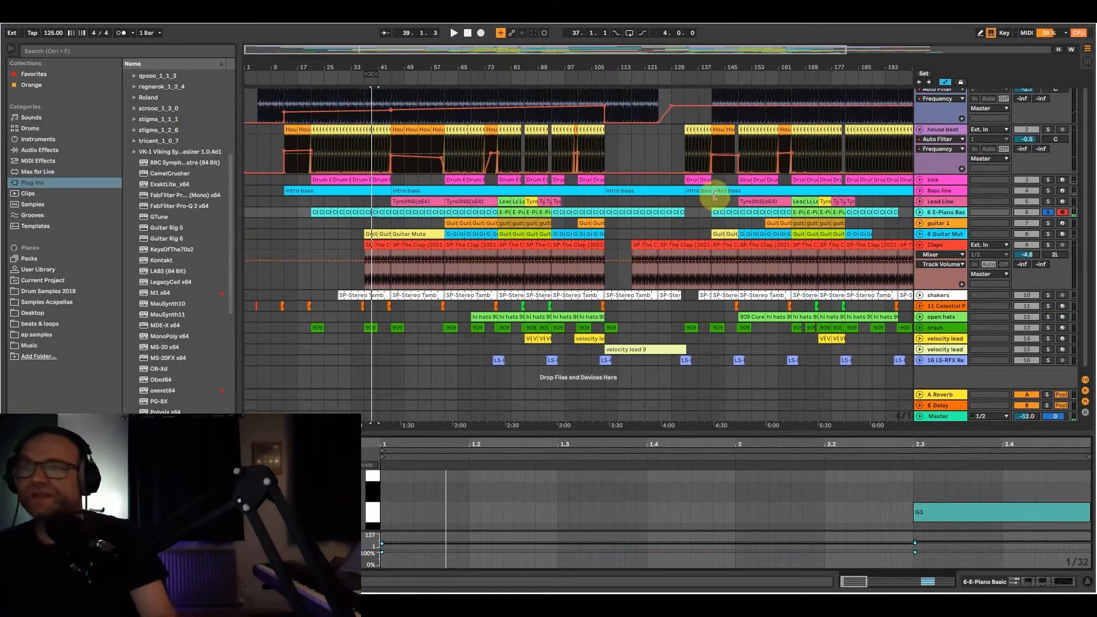
{"action": "left_click", "coordinate": [497, 269]}
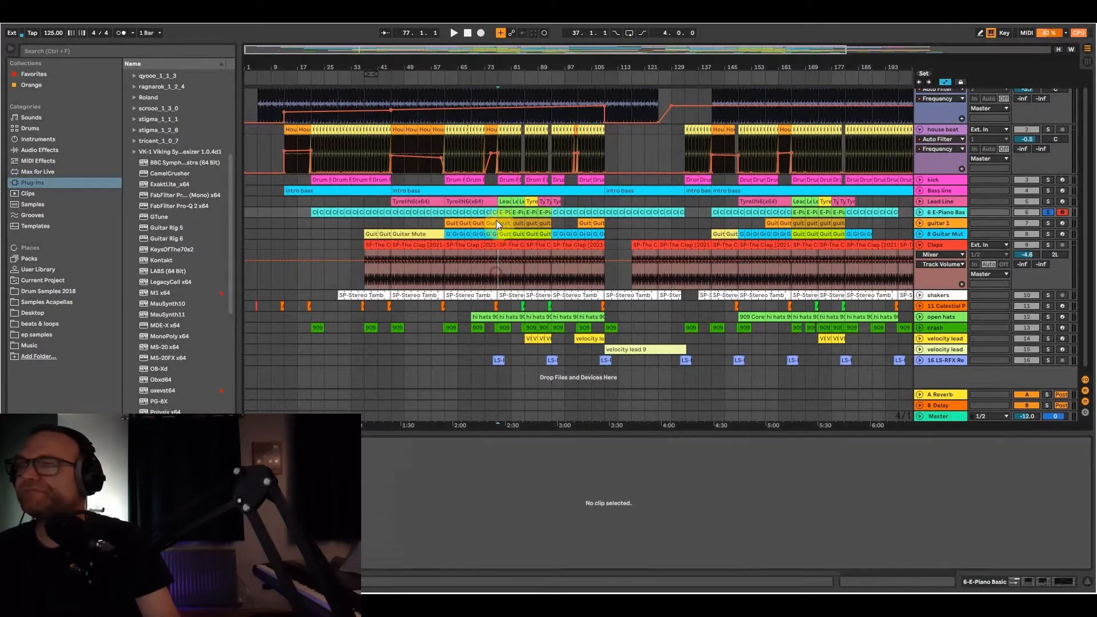
{"action": "key", "text": "space"}
{"action": "left_click", "coordinate": [500, 213]}
{"action": "left_click_drag", "start_coordinate": [481, 439], "coordinate": [499, 141]}
{"action": "key", "text": "space"}
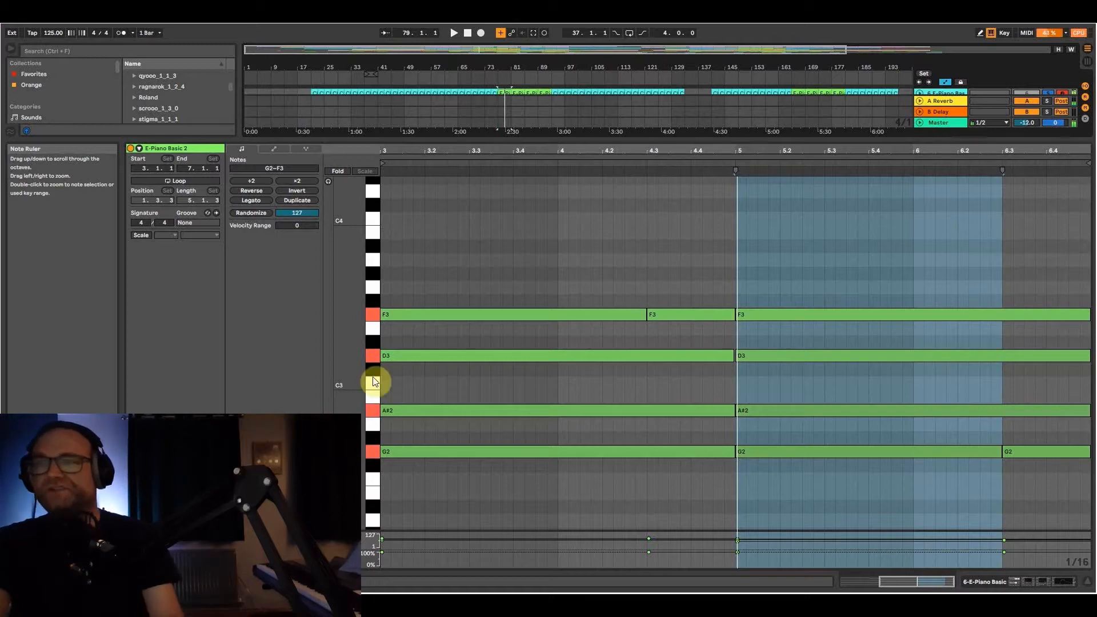
{"action": "left_click_drag", "start_coordinate": [705, 150], "coordinate": [837, 150]}
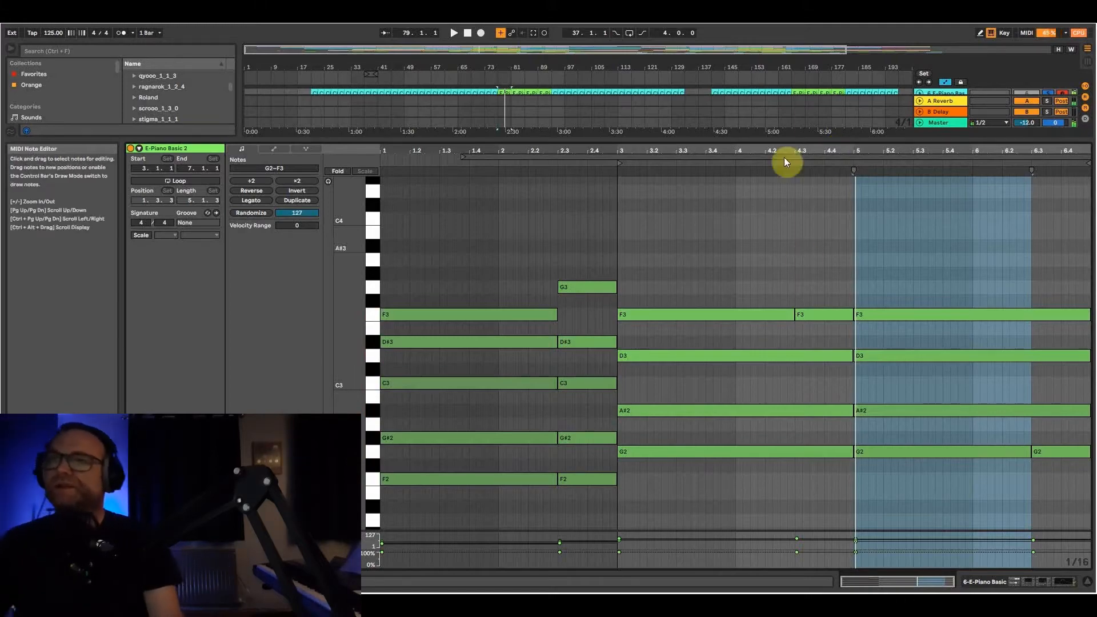
{"action": "left_click_drag", "start_coordinate": [737, 139], "coordinate": [737, 413]}
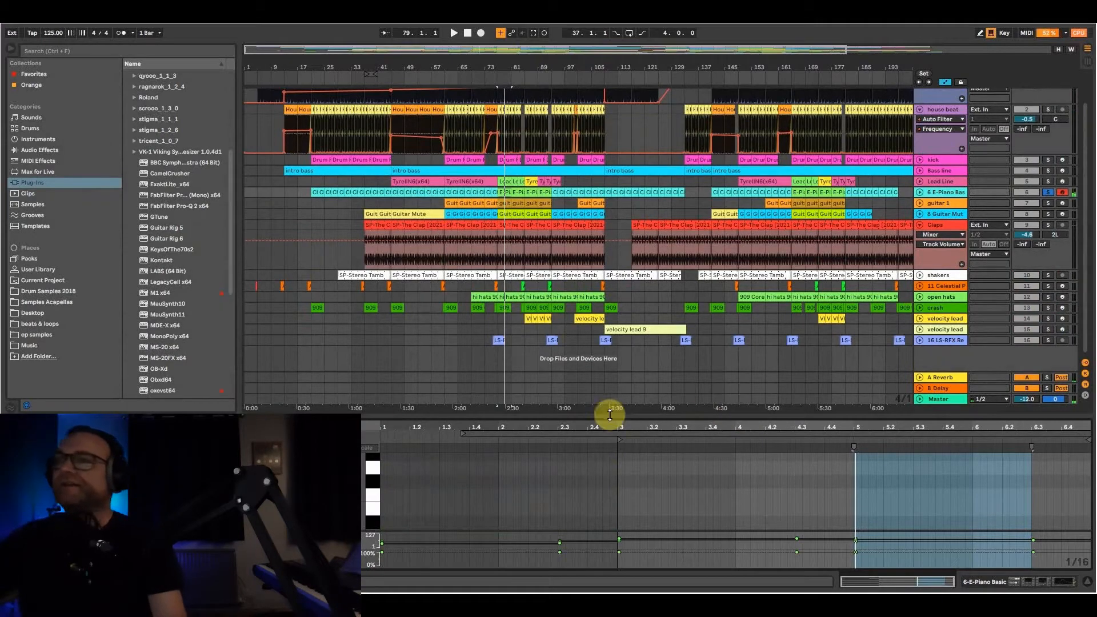
Unfold the E-Piano track, mark its E-Piano Basic 2 section up to bar 93, and play the chords from bars 77 and 93.
{"action": "key", "text": "space"}
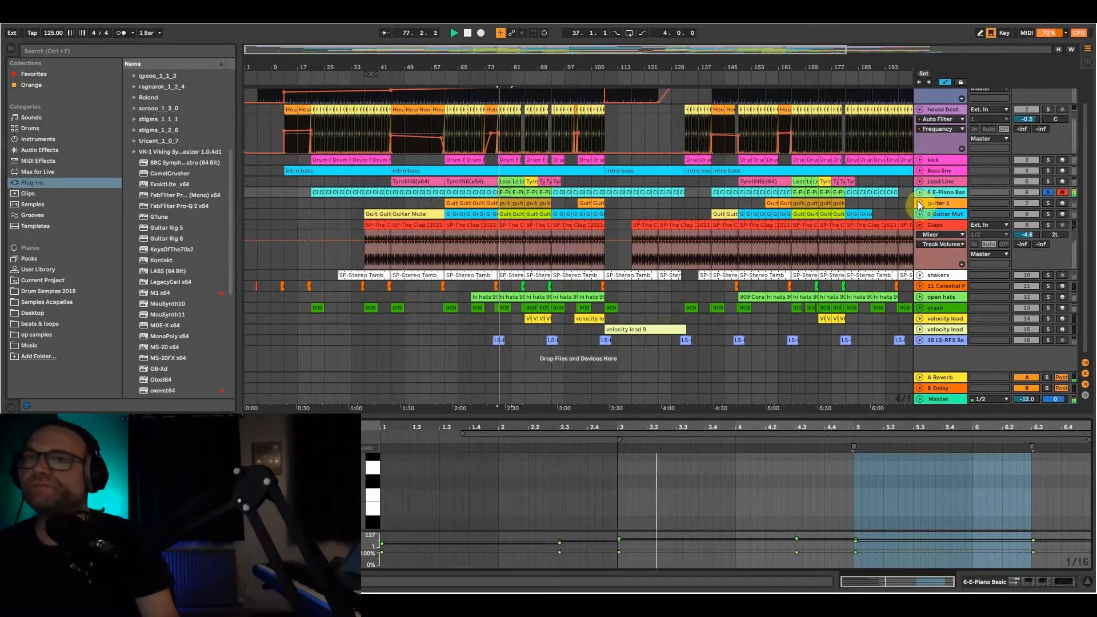
{"action": "left_click", "coordinate": [920, 193]}
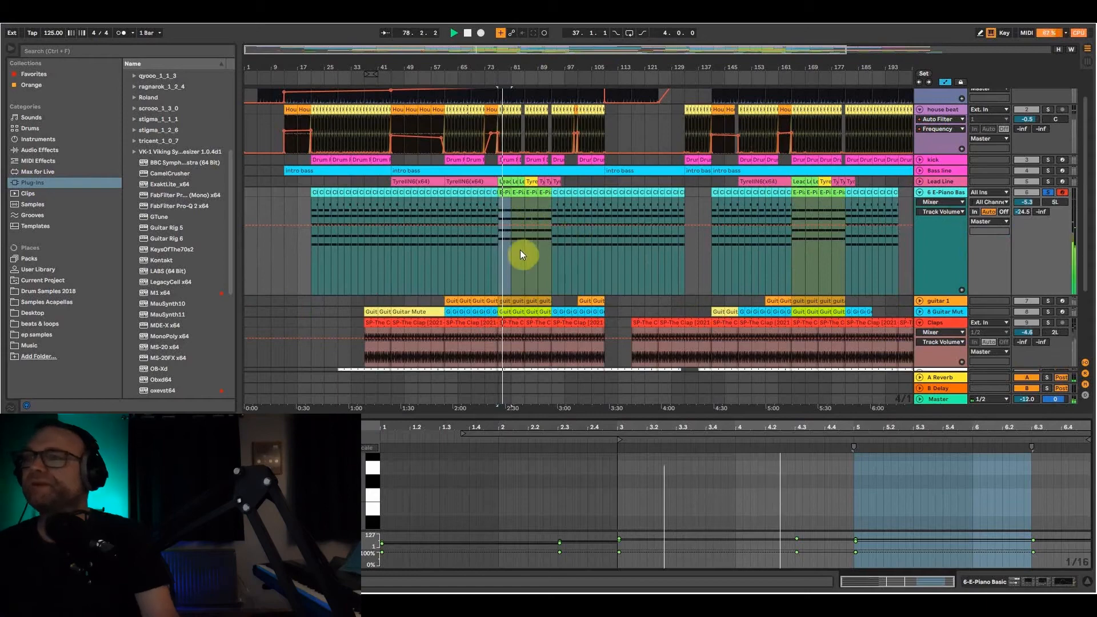
{"action": "left_click_drag", "start_coordinate": [485, 67], "coordinate": [490, 122]}
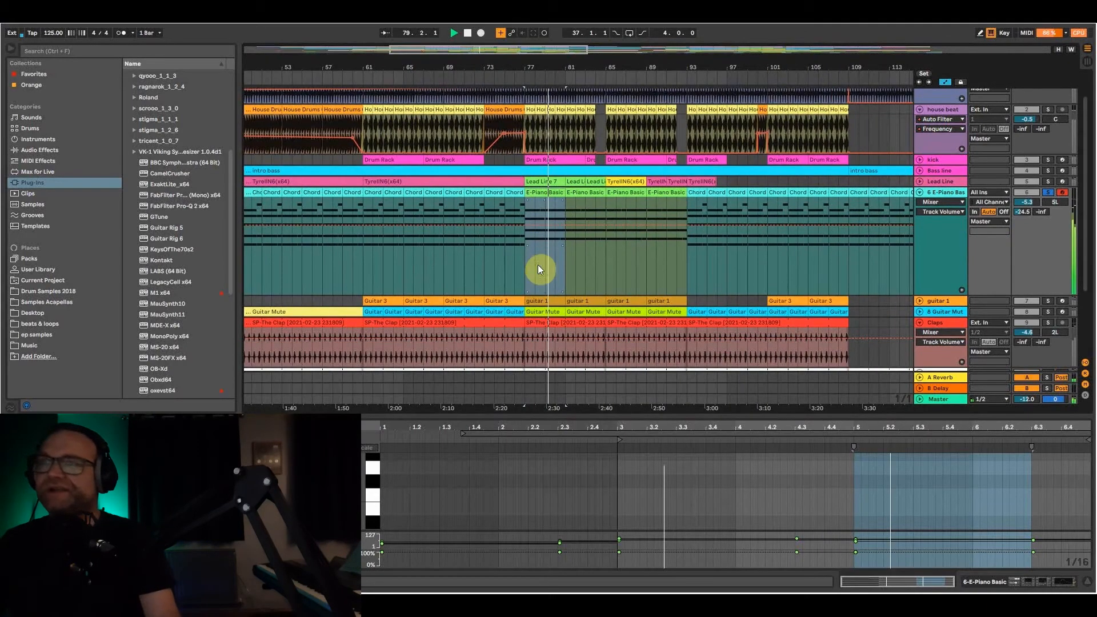
{"action": "left_click_drag", "start_coordinate": [531, 272], "coordinate": [685, 193]}
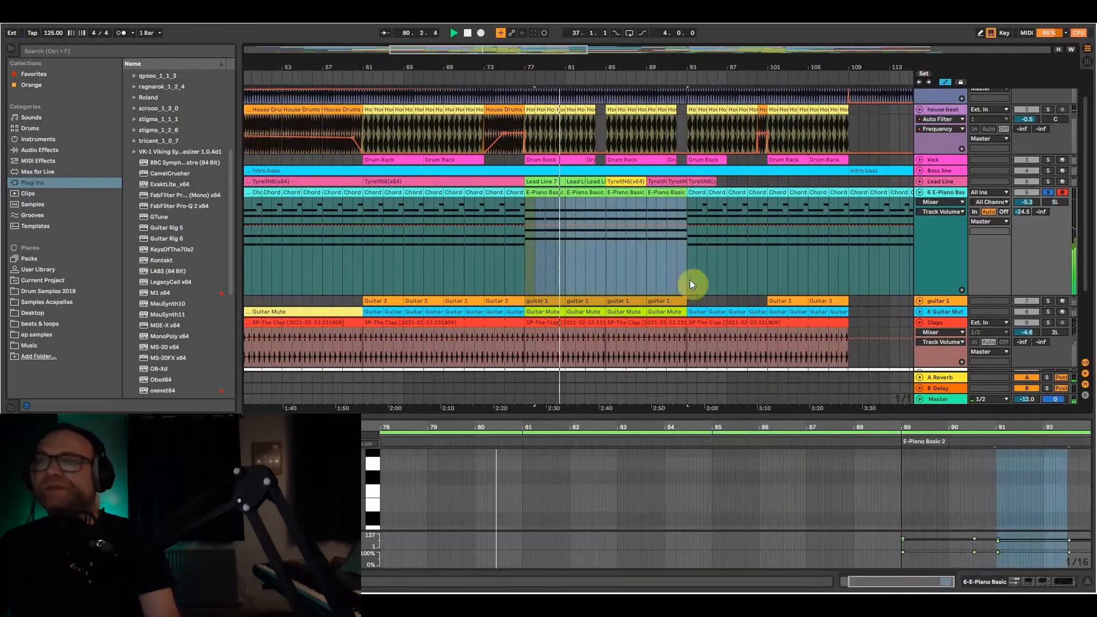
{"action": "left_click", "coordinate": [688, 262]}
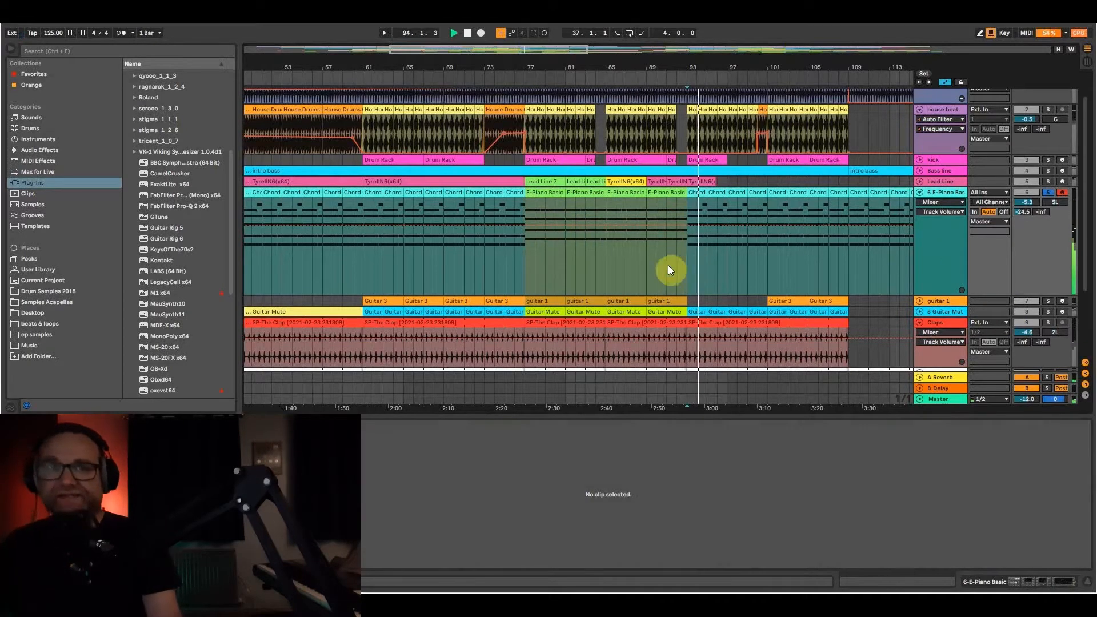
{"action": "left_click_drag", "start_coordinate": [606, 51], "coordinate": [606, 25]}
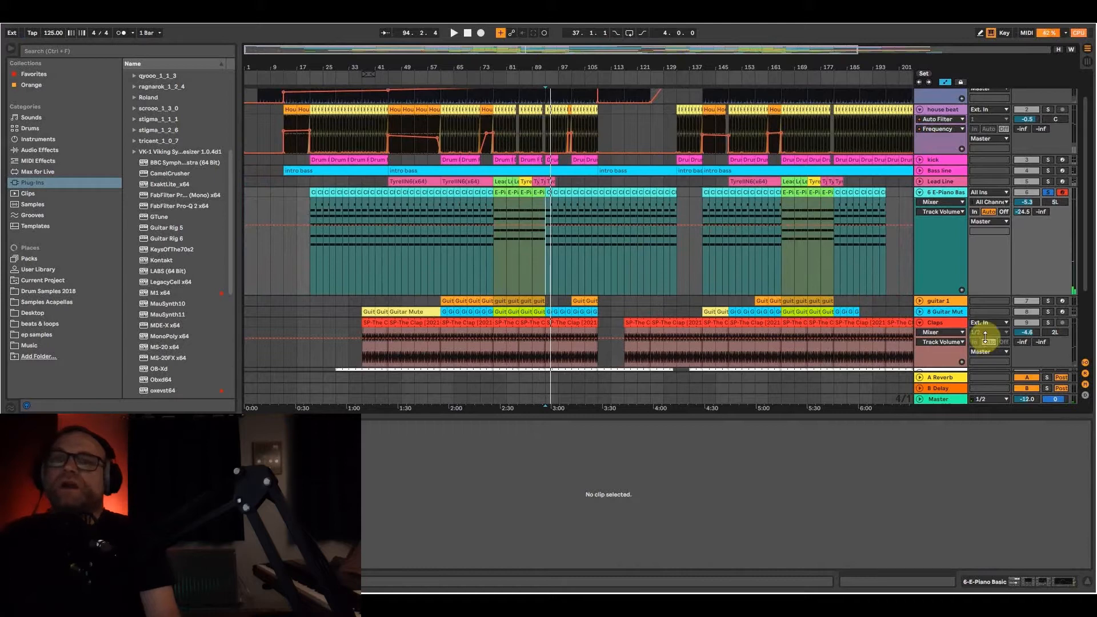
Add the Bass line track to the E-Piano solo and open its Kontakt instrument window from the device chain.
{"action": "left_click", "coordinate": [1047, 170]}
{"action": "left_click", "coordinate": [954, 171]}
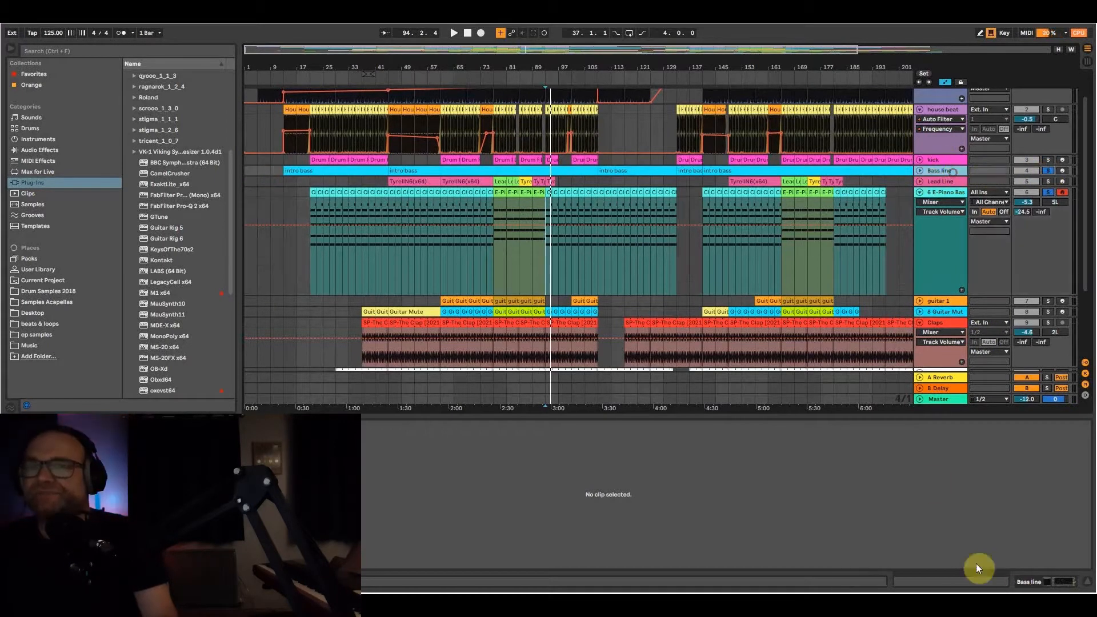
{"action": "left_click", "coordinate": [1060, 581]}
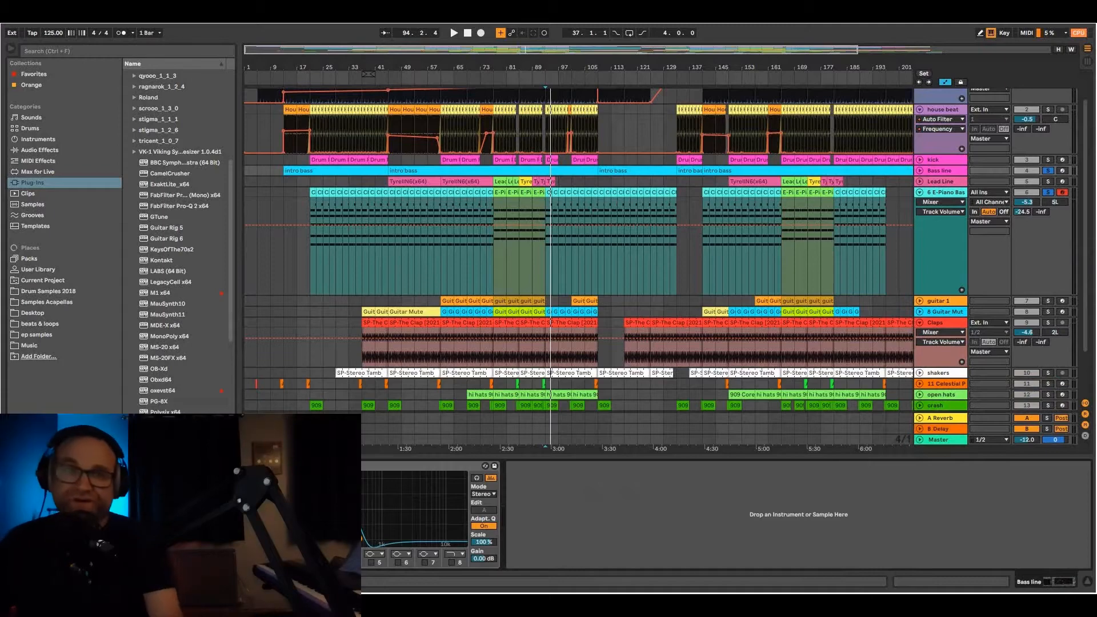
{"action": "left_click", "coordinate": [33, 467]}
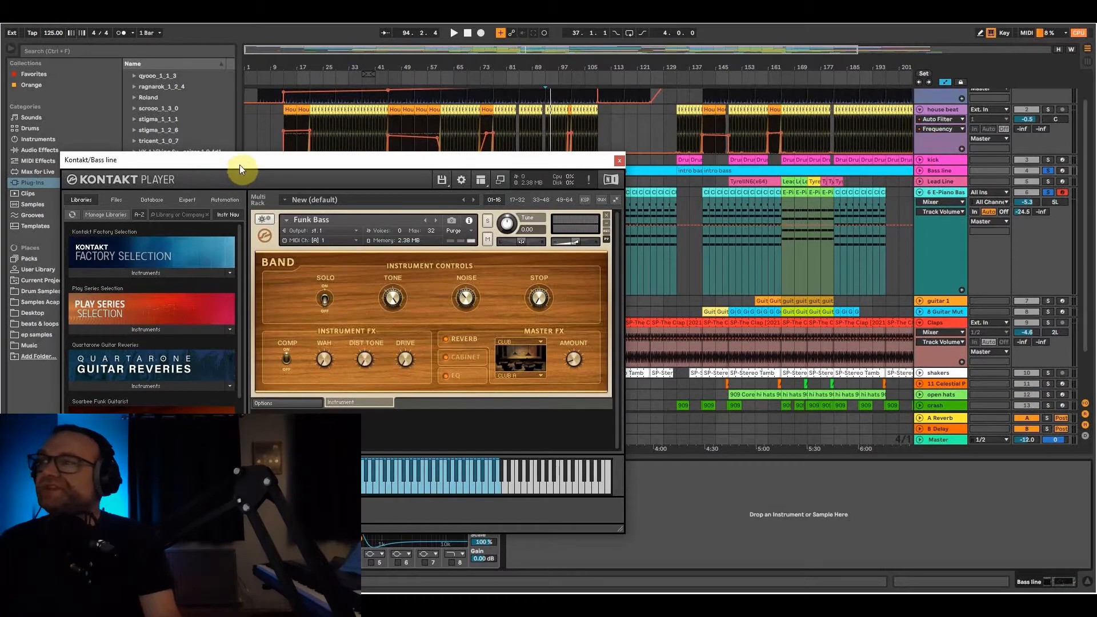
{"action": "left_click_drag", "start_coordinate": [239, 165], "coordinate": [368, 132]}
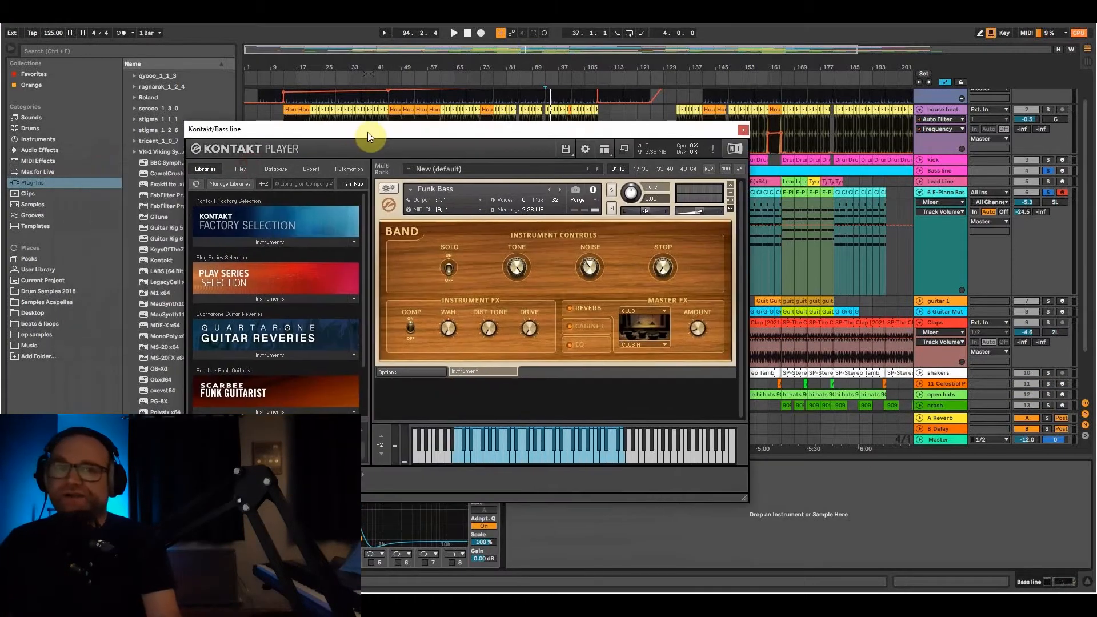
Browse the Band folder of the Kontakt Factory Selection library for the bass instruments and close the Kontakt window.
{"action": "left_click", "coordinate": [247, 241]}
{"action": "left_click", "coordinate": [221, 256]}
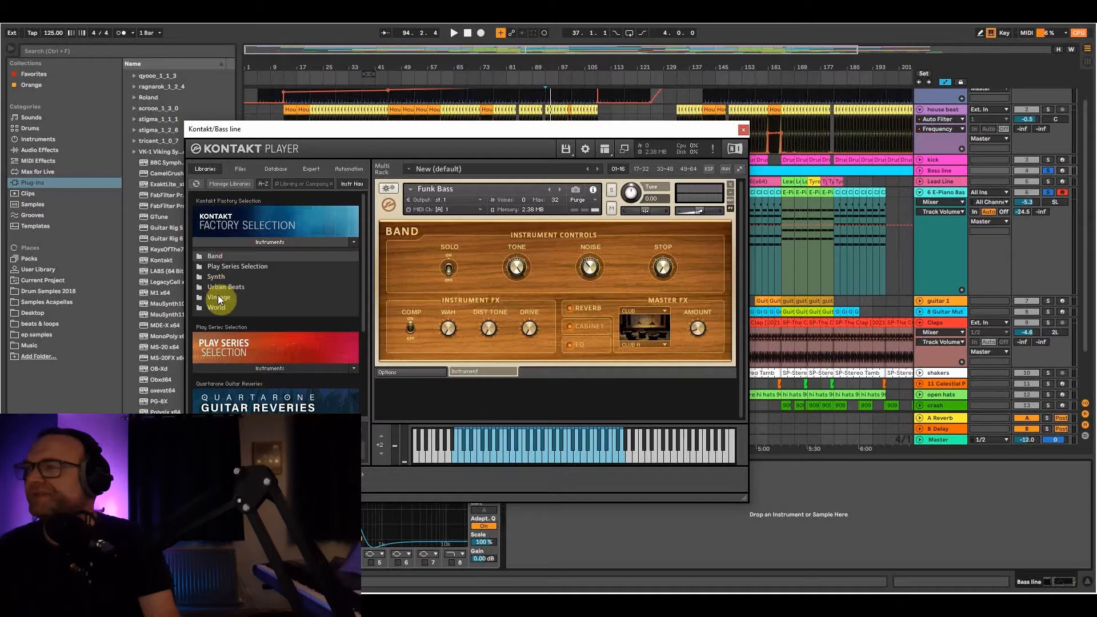
{"action": "left_click", "coordinate": [217, 295]}
{"action": "left_click", "coordinate": [218, 255]}
{"action": "left_click", "coordinate": [219, 255]}
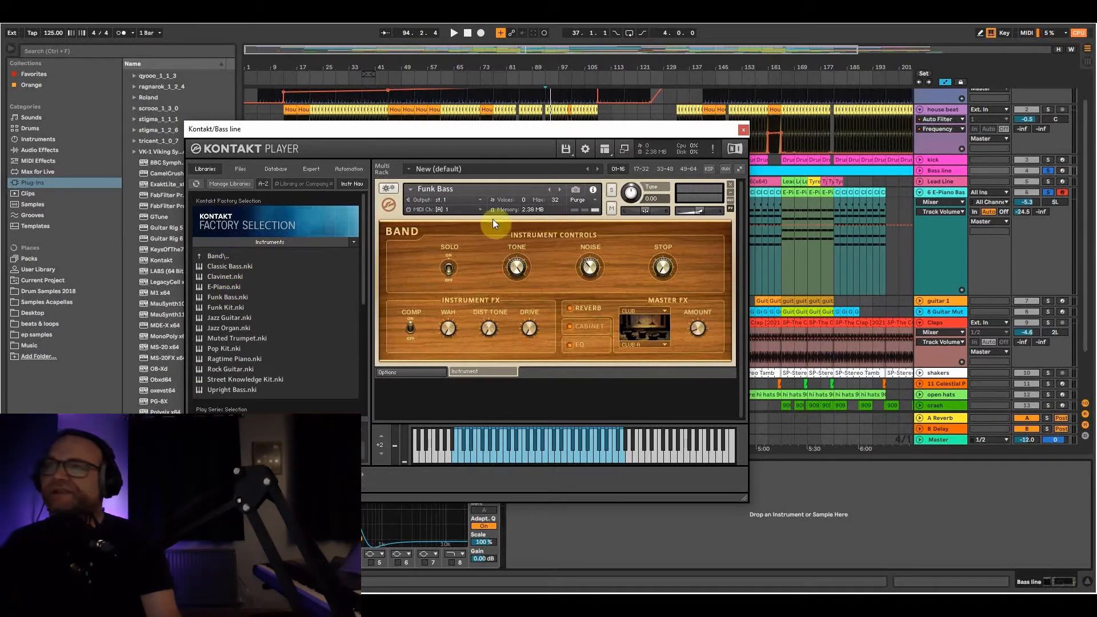
{"action": "left_click", "coordinate": [742, 130]}
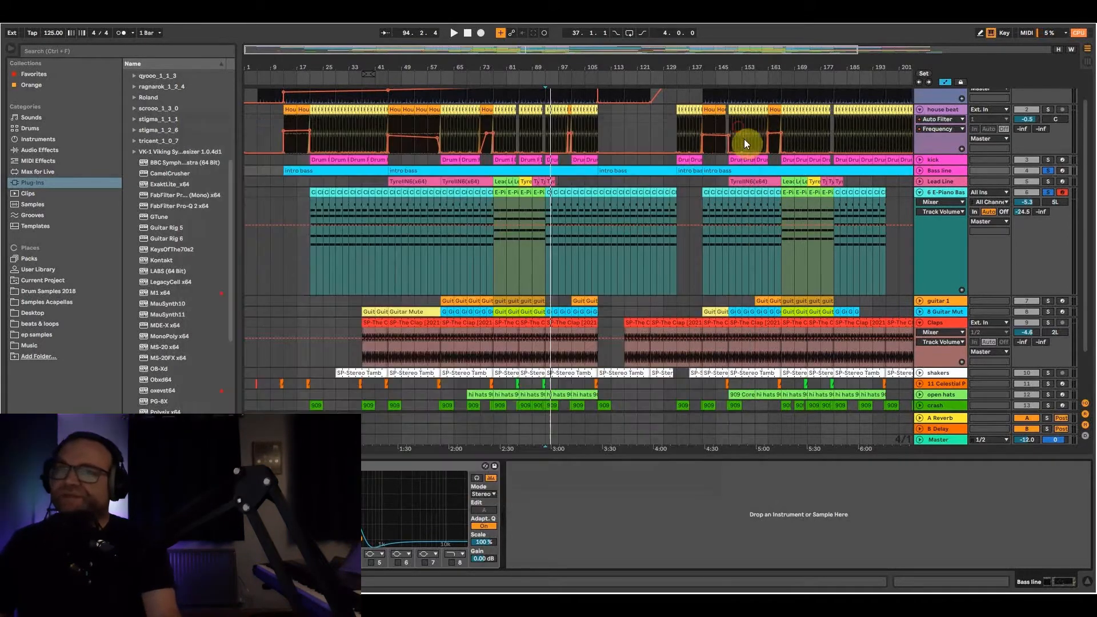
Arm the Bass line track, play it with the E-Piano from bar 93, and examine its intro bass clip's notes in an enlarged editor.
{"action": "left_click", "coordinate": [1065, 171]}
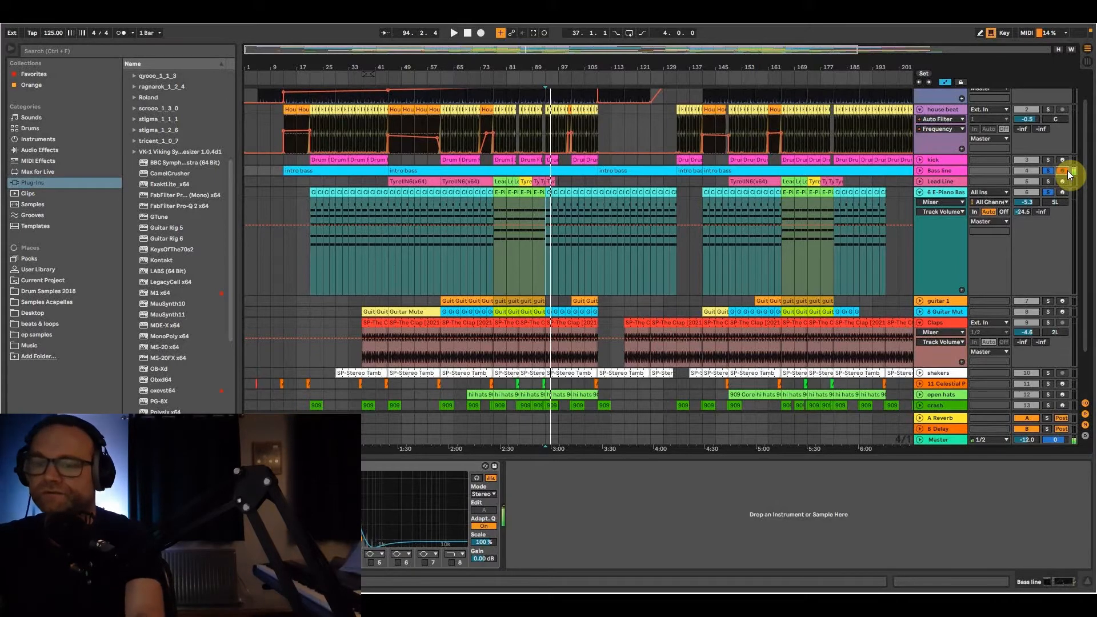
{"action": "key", "text": "space"}
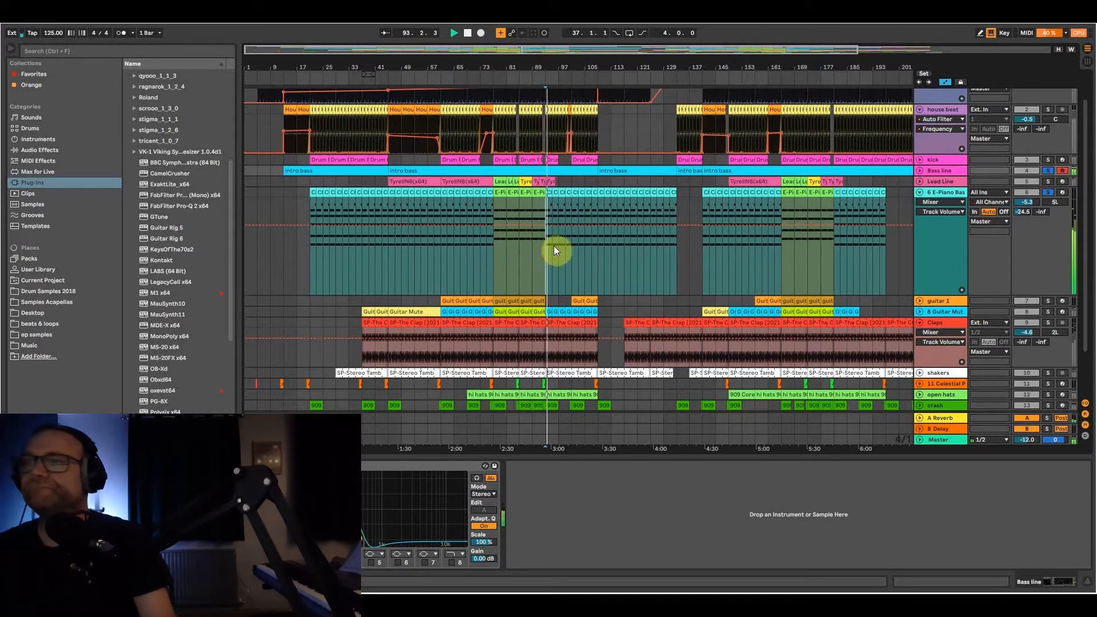
{"action": "double_click", "coordinate": [584, 169]}
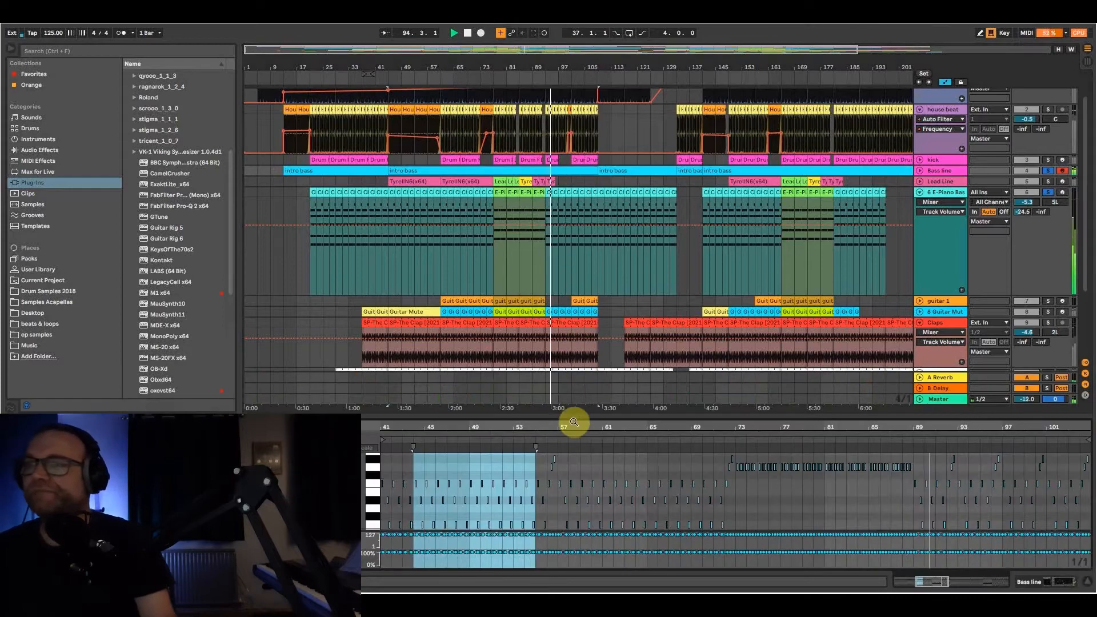
{"action": "left_click_drag", "start_coordinate": [573, 417], "coordinate": [571, 266]}
{"action": "mouse_move", "coordinate": [464, 276]}
{"action": "left_mouse_down"}
{"action": "mouse_move", "coordinate": [466, 326]}
{"action": "mouse_move", "coordinate": [467, 272]}
{"action": "left_mouse_up"}
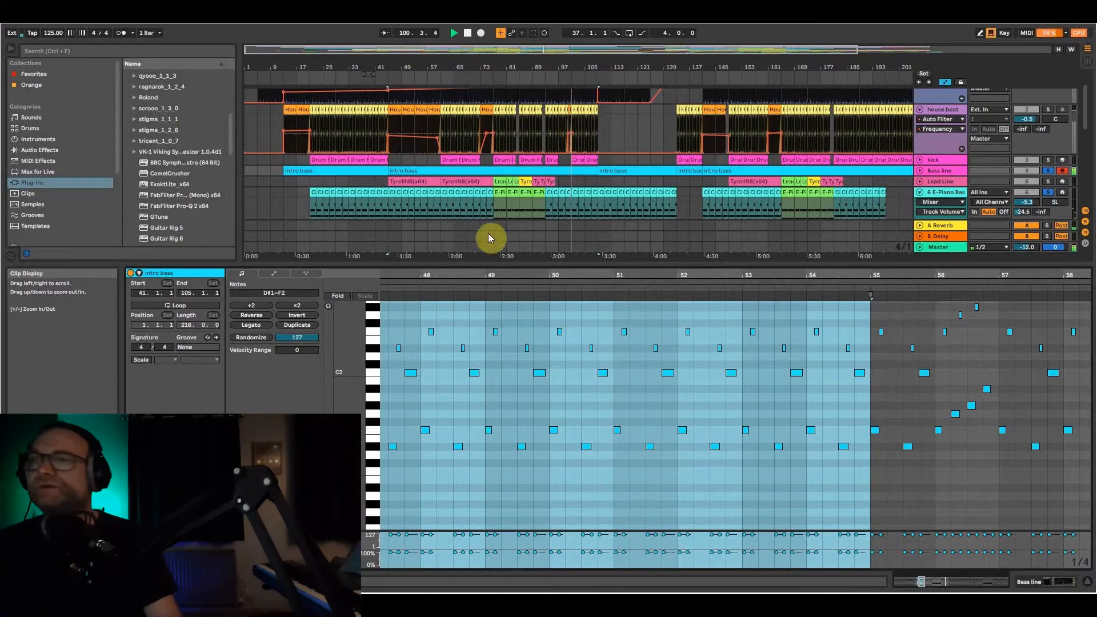
{"action": "left_click_drag", "start_coordinate": [541, 265], "coordinate": [539, 411]}
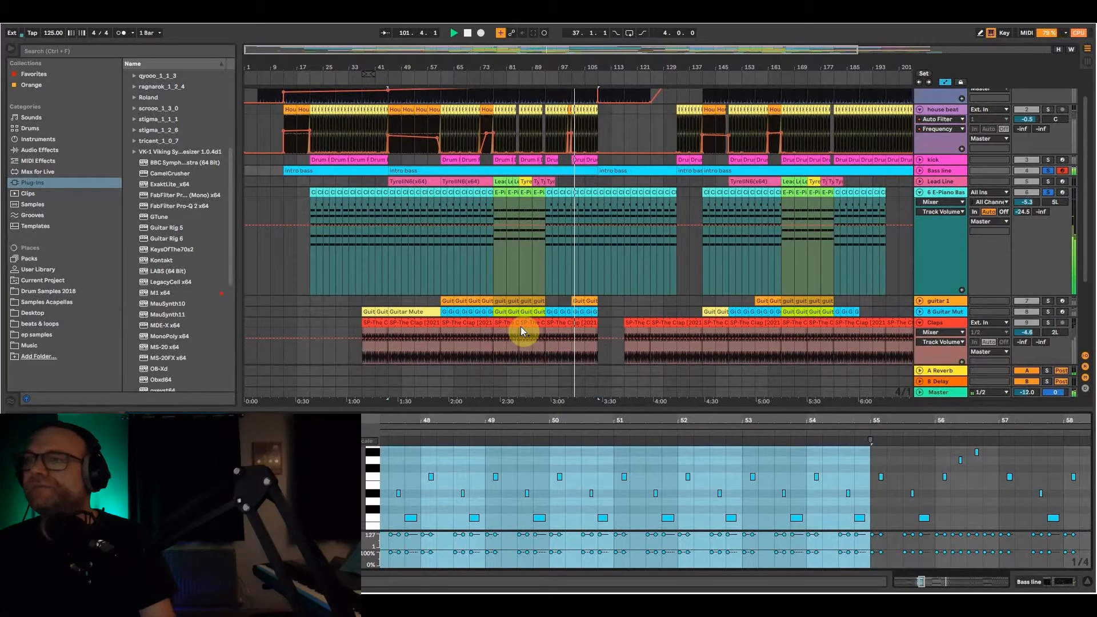
Play the E-Piano and Bass line from bar 77 and examine the intro bass clip's notes around bar 73 in an enlarged editor.
{"action": "left_click", "coordinate": [492, 266]}
{"action": "left_click", "coordinate": [502, 174]}
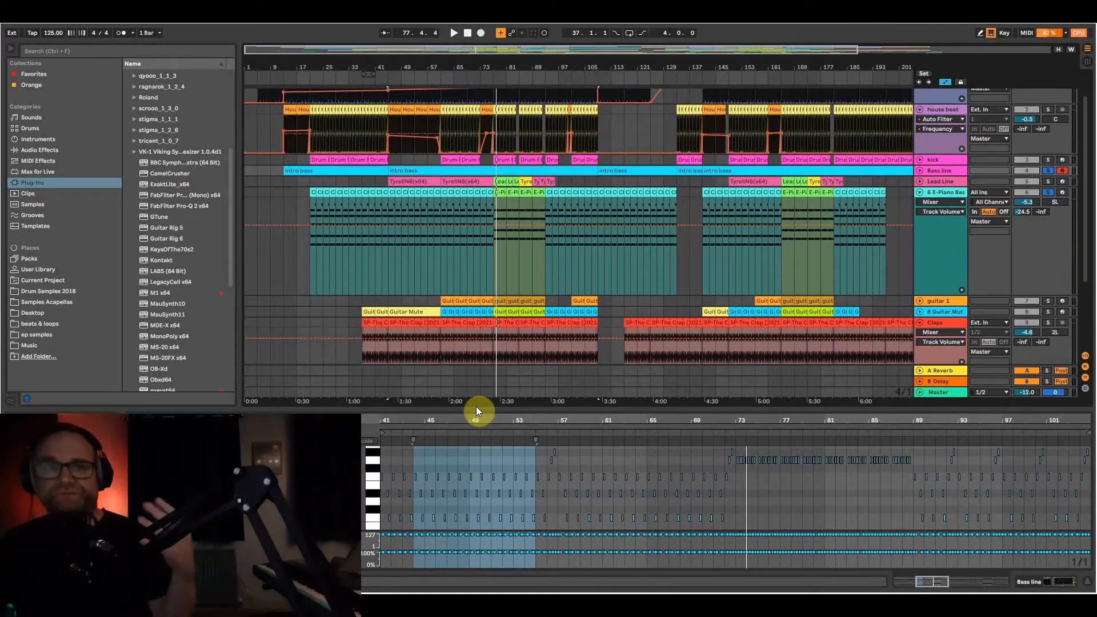
{"action": "left_click_drag", "start_coordinate": [729, 410], "coordinate": [752, 349]}
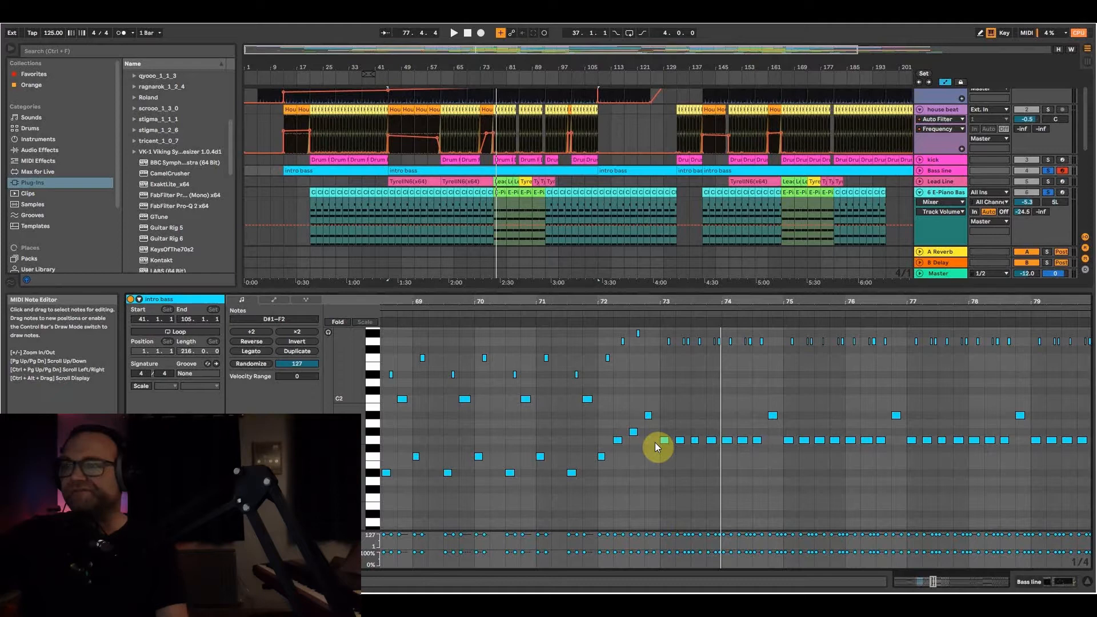
{"action": "left_click_drag", "start_coordinate": [665, 299], "coordinate": [640, 357]}
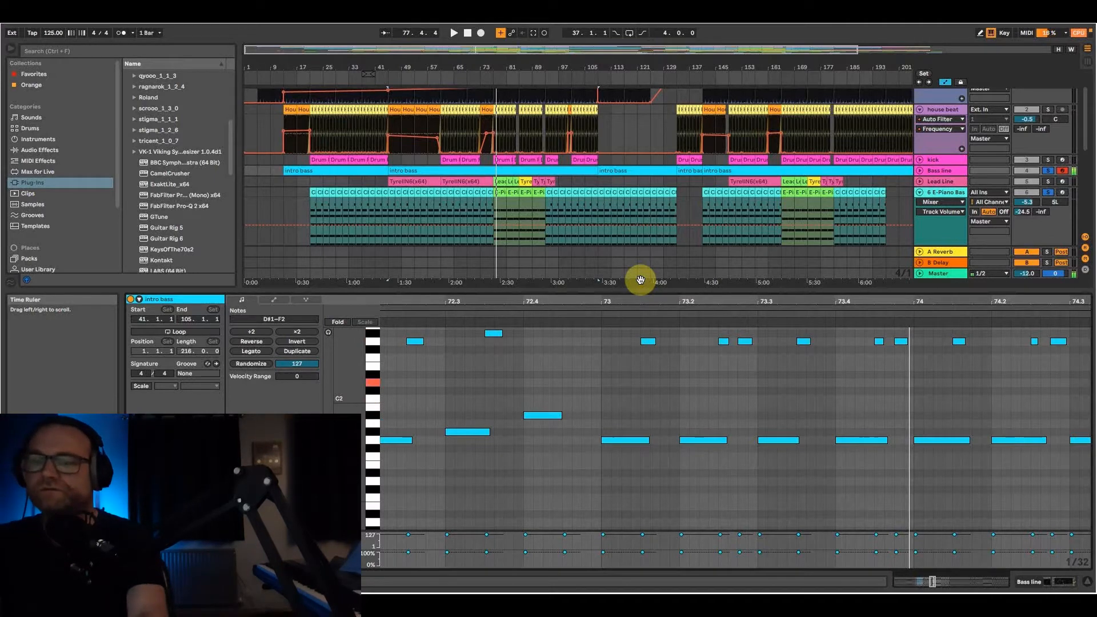
Restart playback of the soloed bass and E-Piano from about bar 77 and shrink the clip editor.
{"action": "key", "text": "space"}
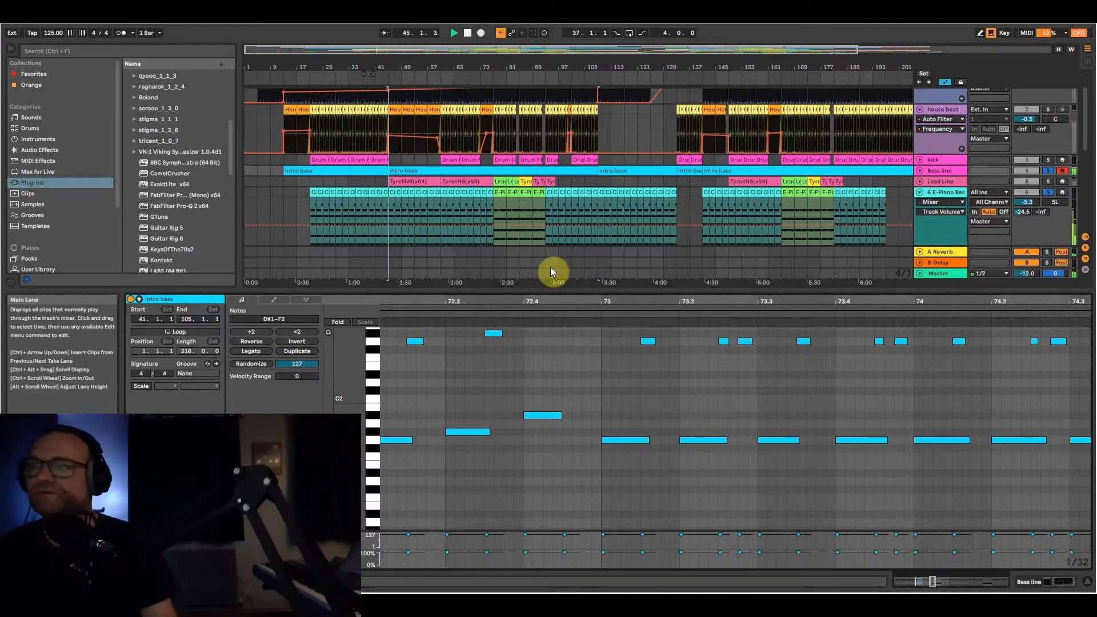
{"action": "left_click", "coordinate": [501, 240]}
{"action": "left_click_drag", "start_coordinate": [514, 289], "coordinate": [503, 412]}
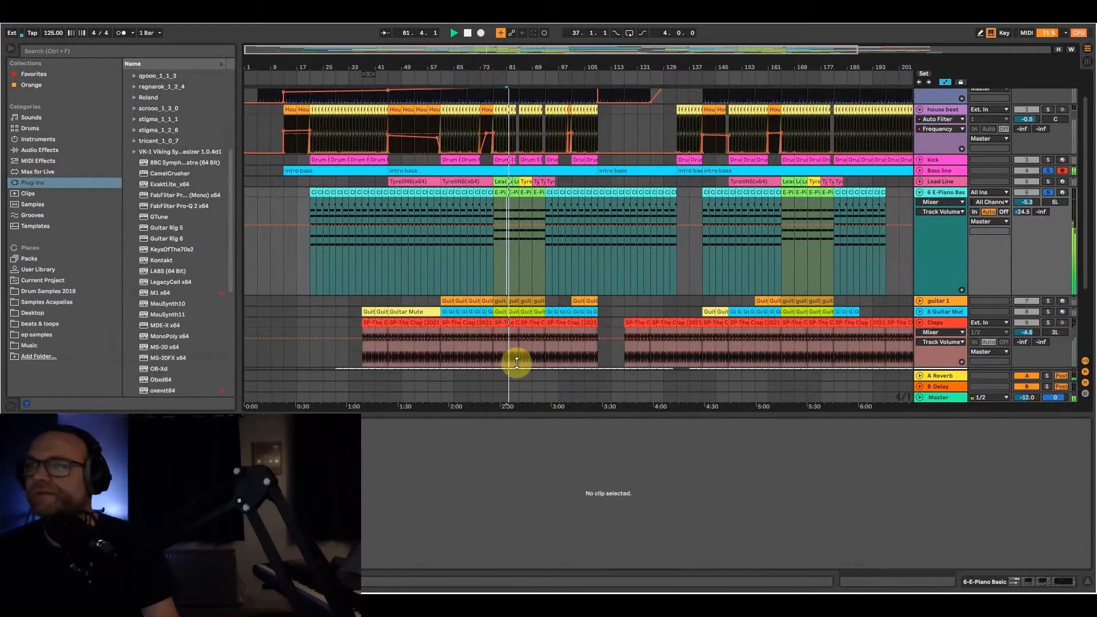
Clear the Bass line and E-Piano solos and fold the E-Piano and Claps tracks.
{"action": "left_click", "coordinate": [920, 191]}
{"action": "left_click_drag", "start_coordinate": [556, 62], "coordinate": [480, 61]}
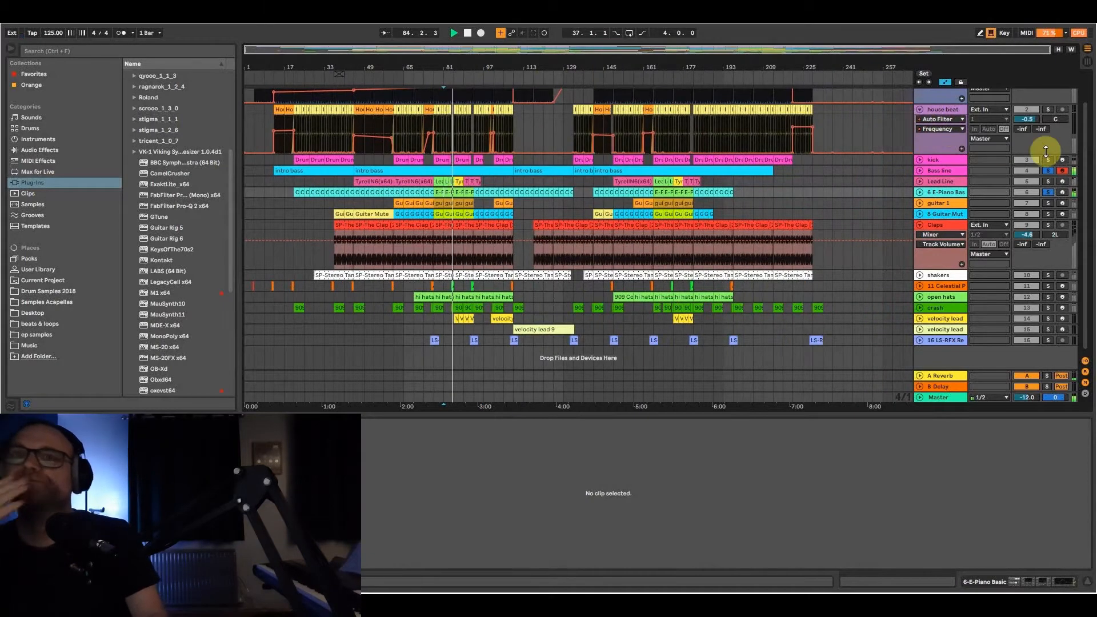
{"action": "left_click", "coordinate": [1048, 170]}
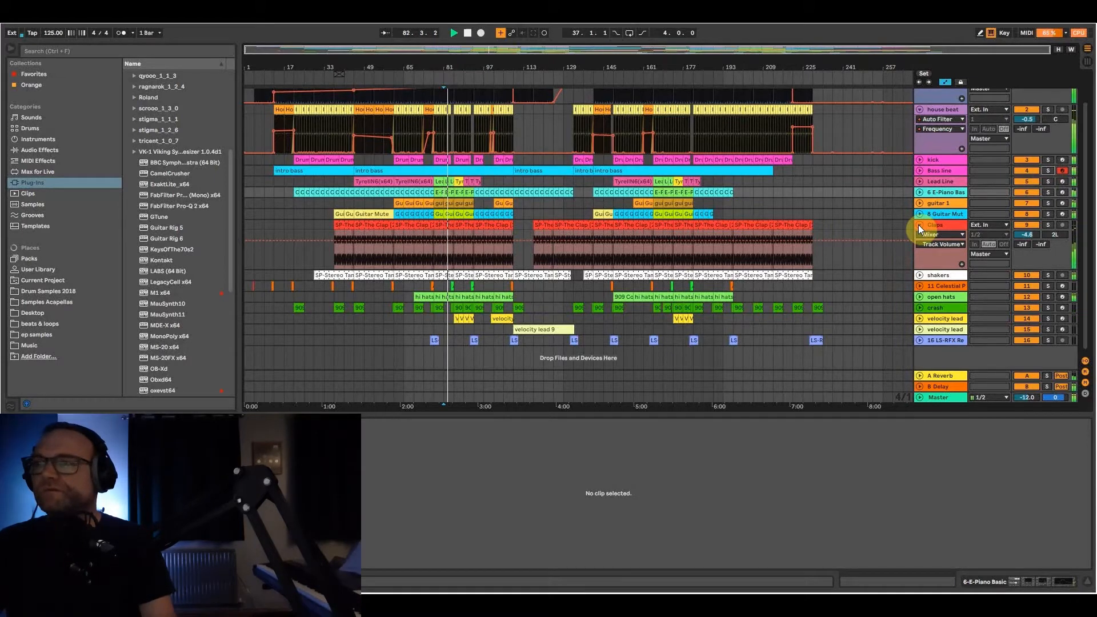
{"action": "left_click", "coordinate": [918, 225]}
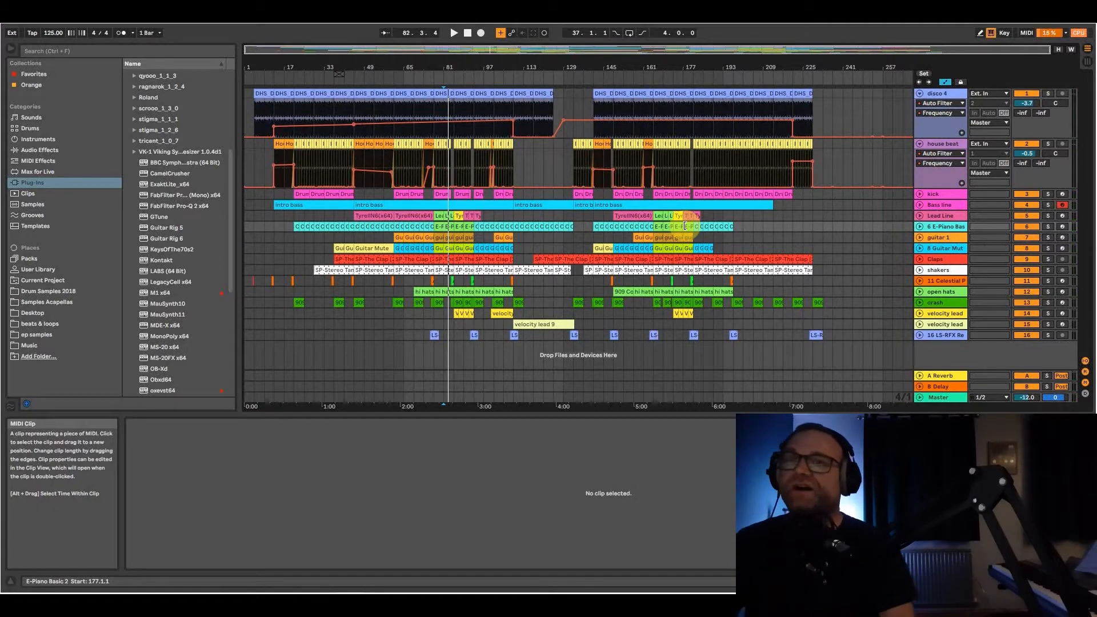
Show the guitar 1 track's device chain to inspect its Guitar instrument rack.
{"action": "left_click", "coordinate": [955, 238]}
{"action": "left_click", "coordinate": [1028, 582]}
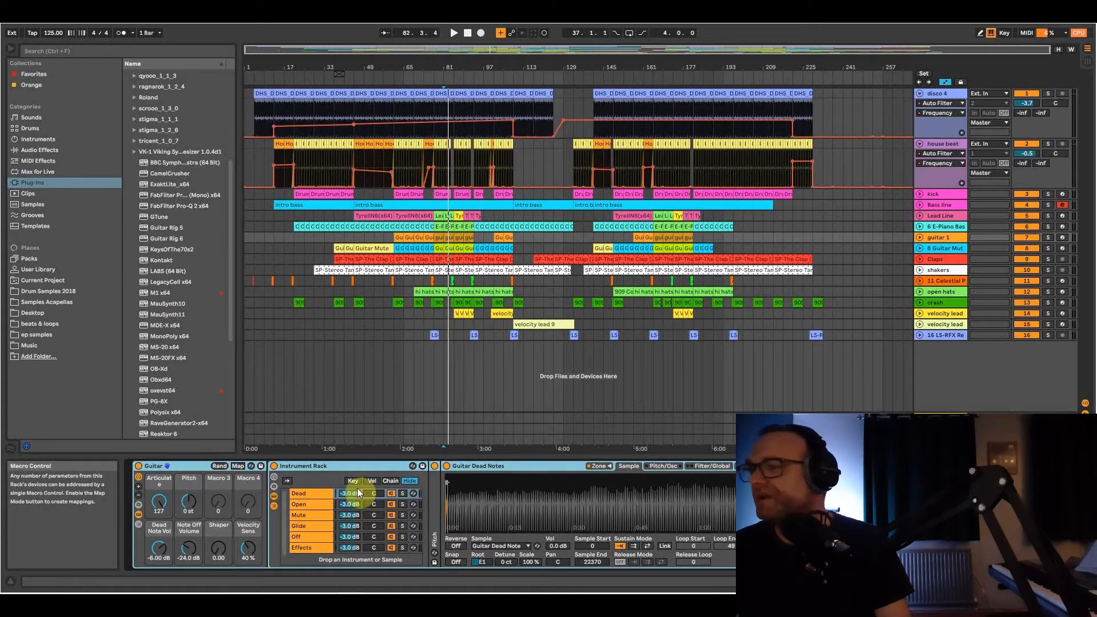
{"action": "right_click", "coordinate": [194, 467]}
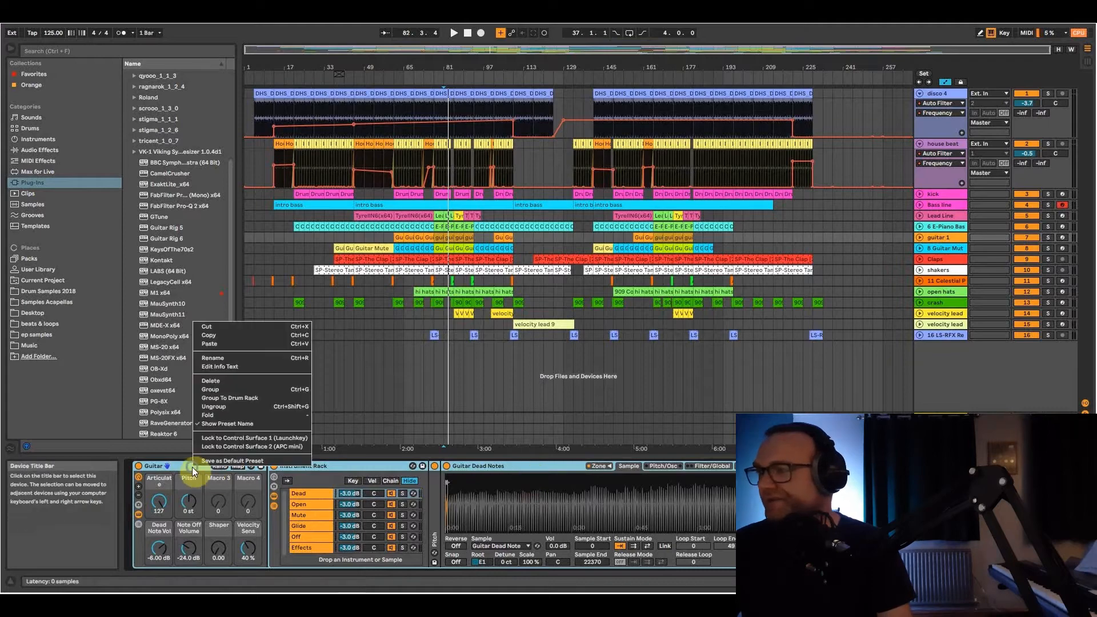
Widen the browser and locate Guitar.adg in the Guitar Clean sounds folder of the Guitar and Bass pack.
{"action": "left_click", "coordinate": [28, 261]}
{"action": "left_click", "coordinate": [29, 260]}
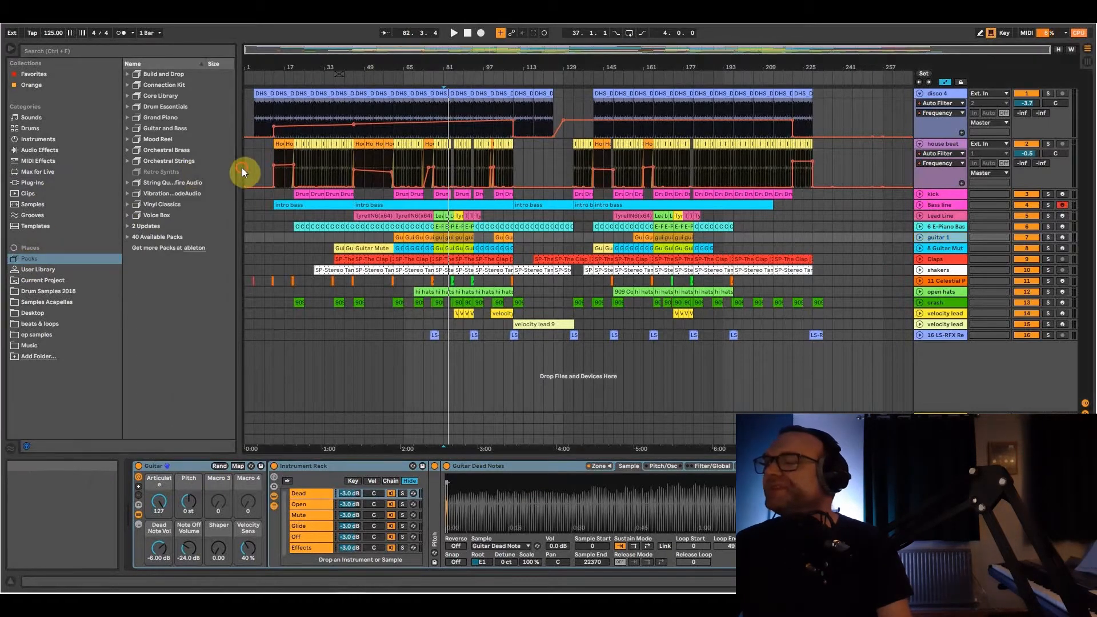
{"action": "left_click_drag", "start_coordinate": [318, 167], "coordinate": [316, 168]}
{"action": "left_click", "coordinate": [128, 128]}
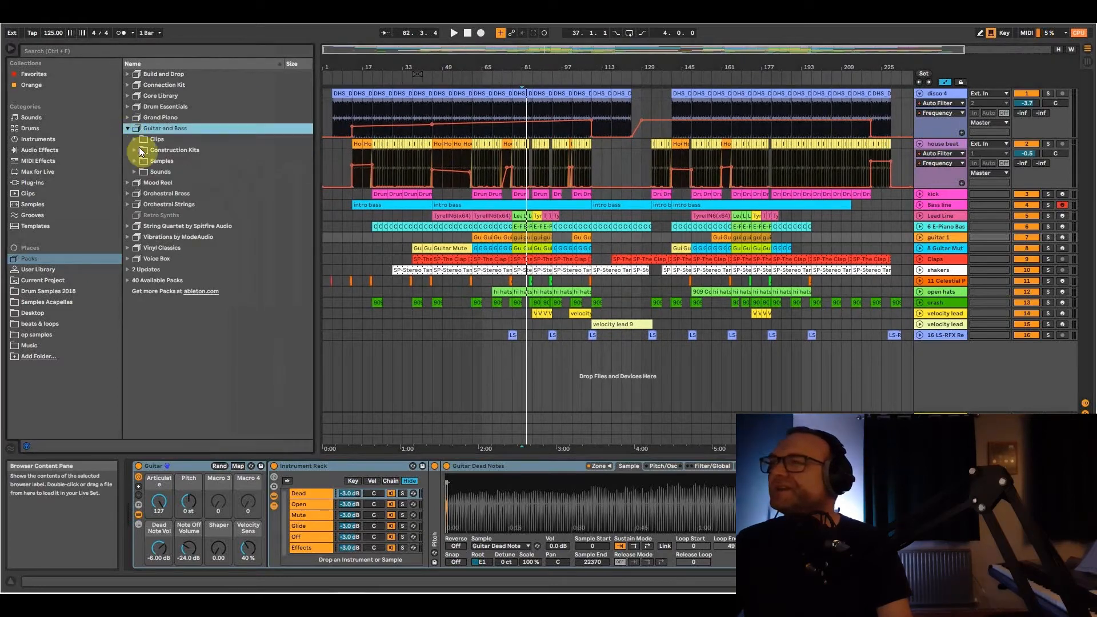
{"action": "left_click", "coordinate": [135, 172]}
{"action": "left_click", "coordinate": [140, 193]}
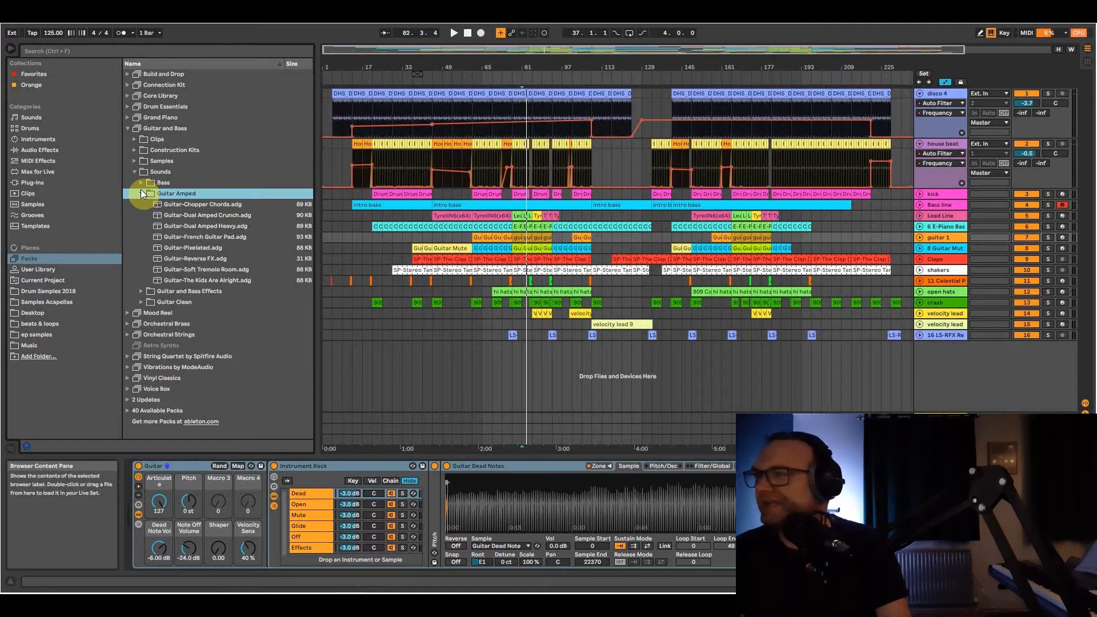
{"action": "left_click", "coordinate": [142, 192]}
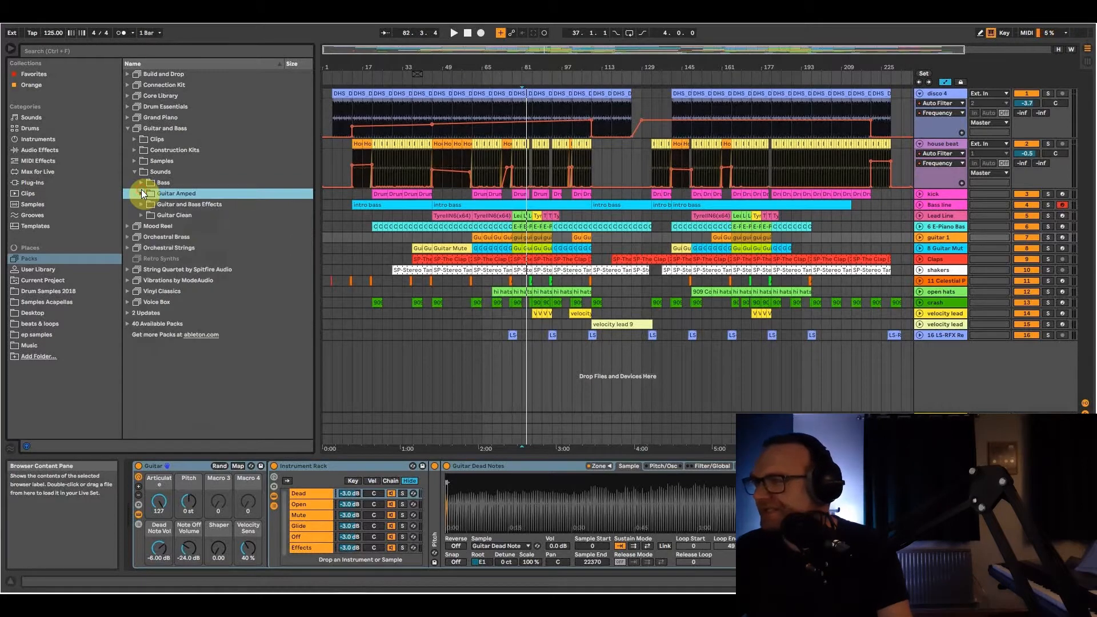
{"action": "left_click", "coordinate": [141, 215]}
{"action": "left_click", "coordinate": [177, 247]}
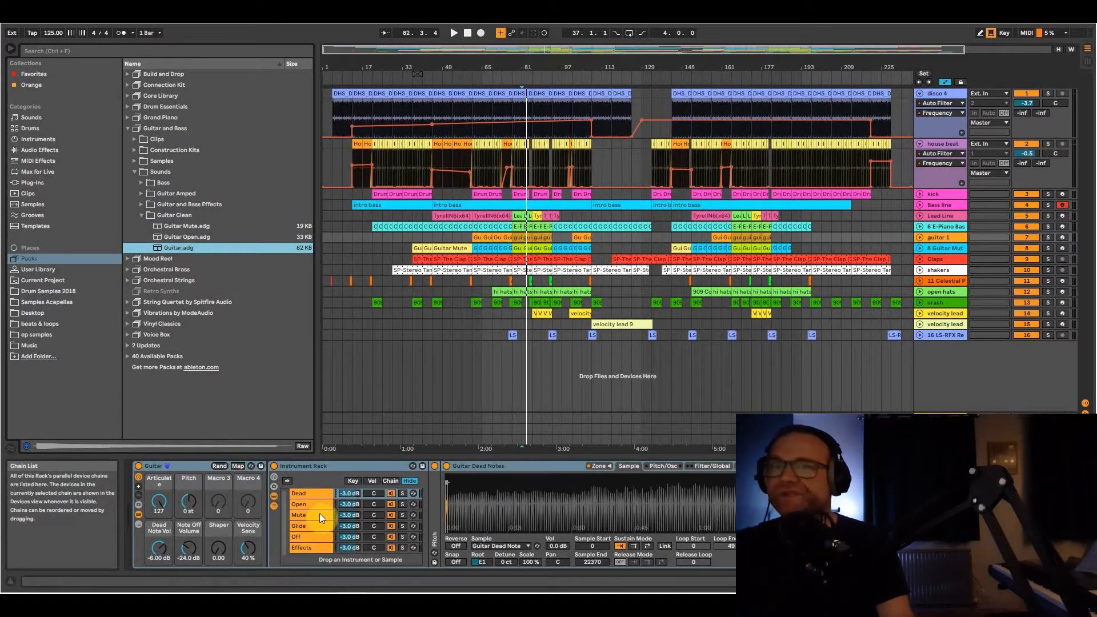
Arm the Guitar Mute and guitar 1 tracks in turn to audition their instruments.
{"action": "left_click", "coordinate": [1063, 249]}
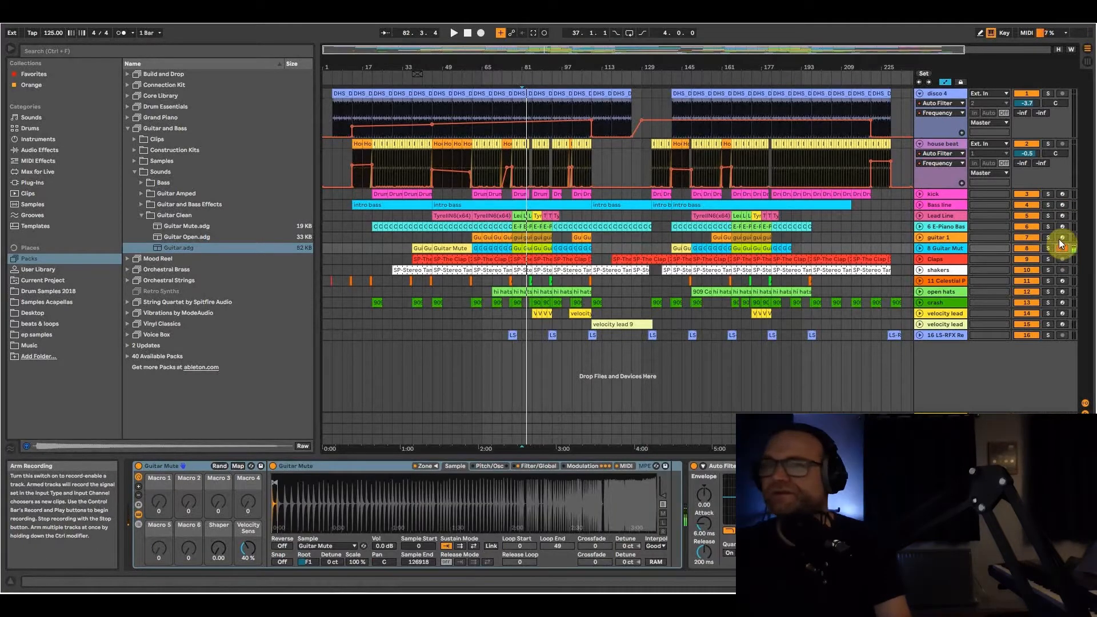
{"action": "left_click", "coordinate": [1059, 238]}
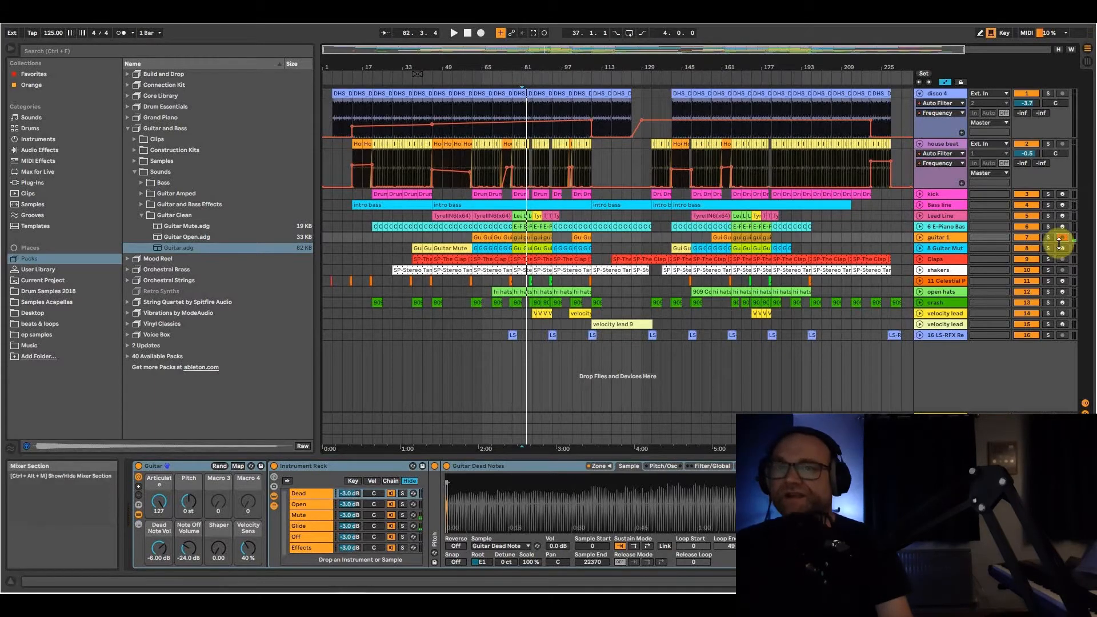
{"action": "left_click", "coordinate": [1061, 248]}
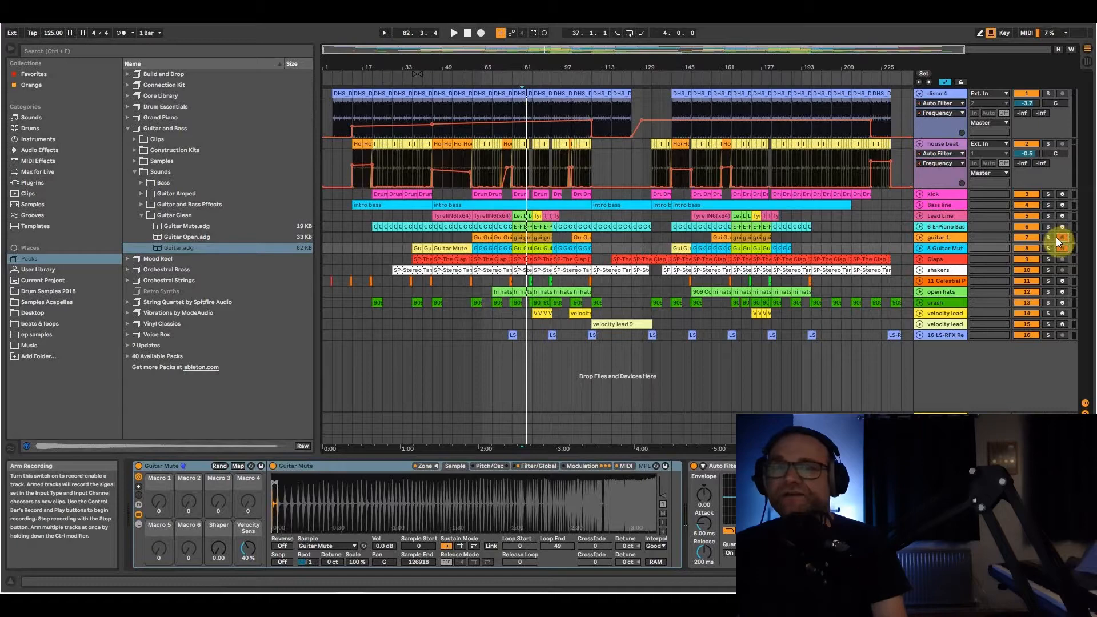
Solo guitar 1 and Guitar Mute together, play them, and examine the Guitar Mute clip's notes in an enlarged editor.
{"action": "left_click", "coordinate": [1049, 237]}
{"action": "left_click", "coordinate": [1048, 251], "text": "ctrl"}
{"action": "key", "text": "space"}
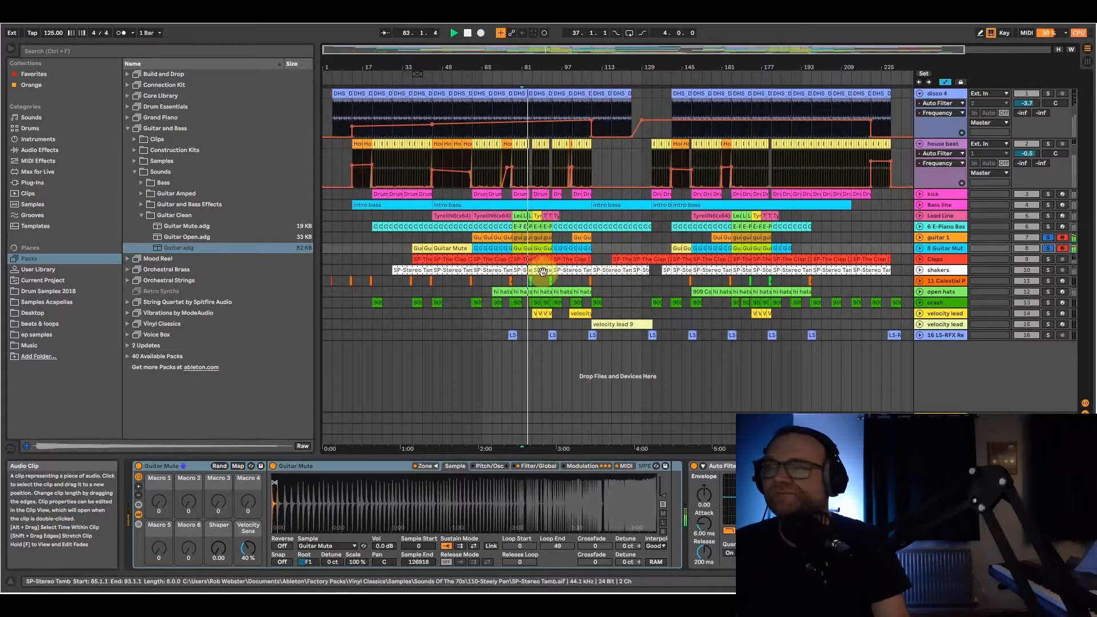
{"action": "double_click", "coordinate": [529, 248]}
{"action": "left_click_drag", "start_coordinate": [591, 415], "coordinate": [766, 173]}
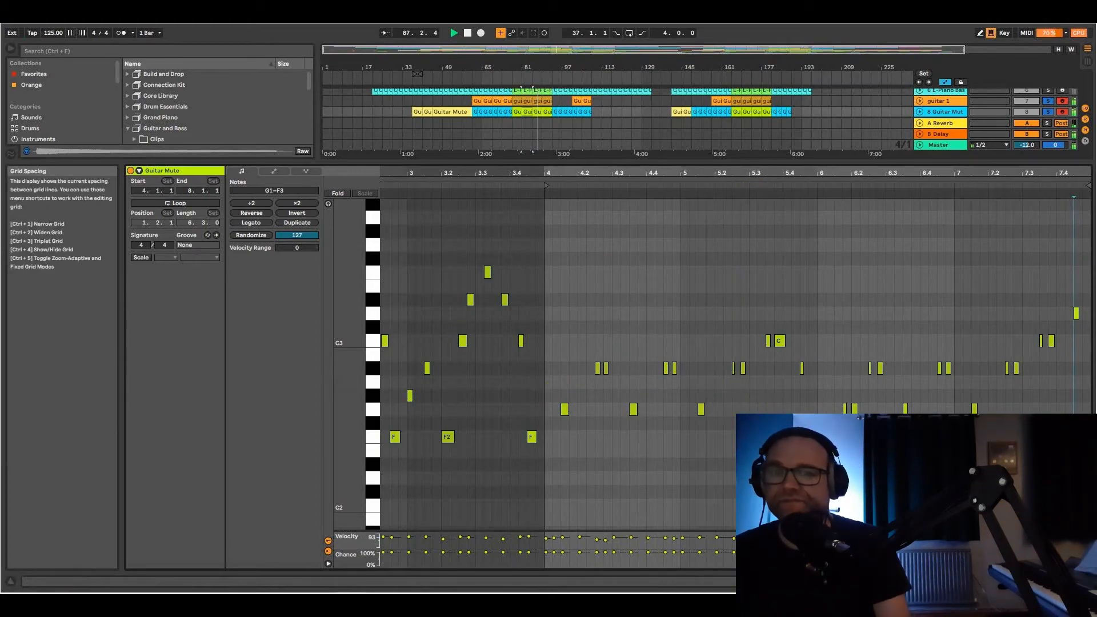
{"action": "key", "text": "ctrl+alt+l"}
{"action": "key", "text": "space"}
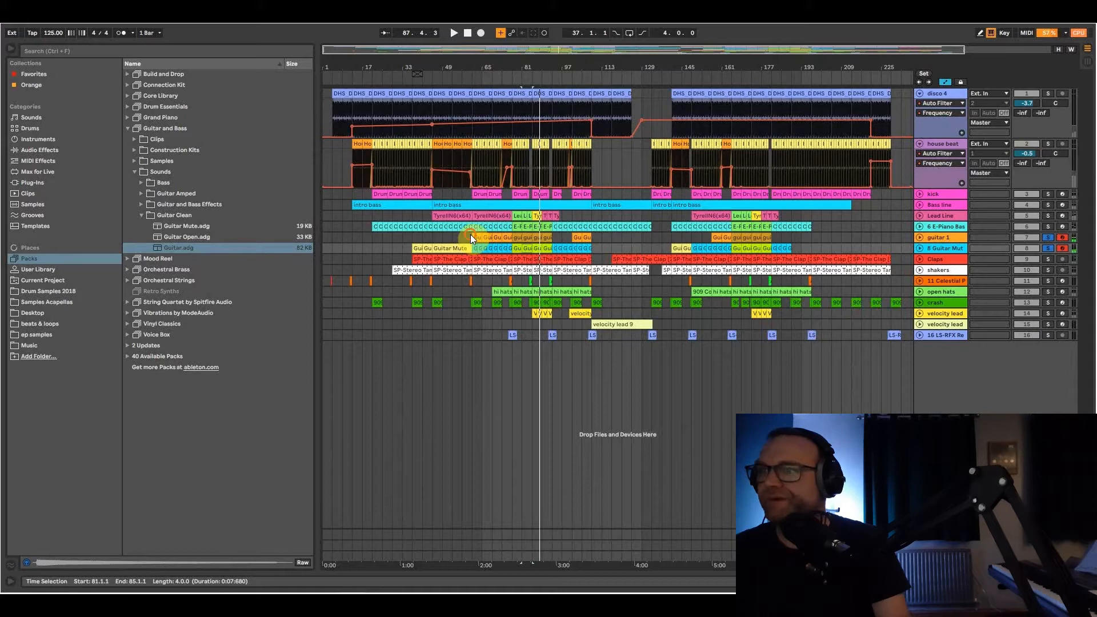
Play the soloed guitars from bar 61 and examine the notes of the Guitar Mute clip there.
{"action": "left_click", "coordinate": [472, 236]}
{"action": "key", "text": "space"}
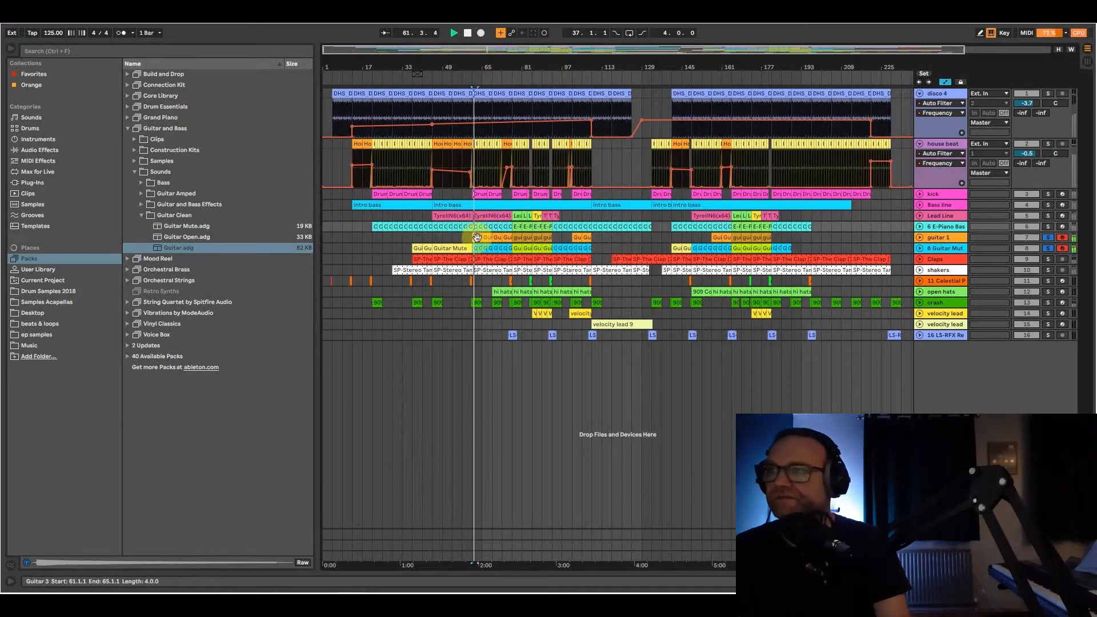
{"action": "left_click", "coordinate": [504, 377]}
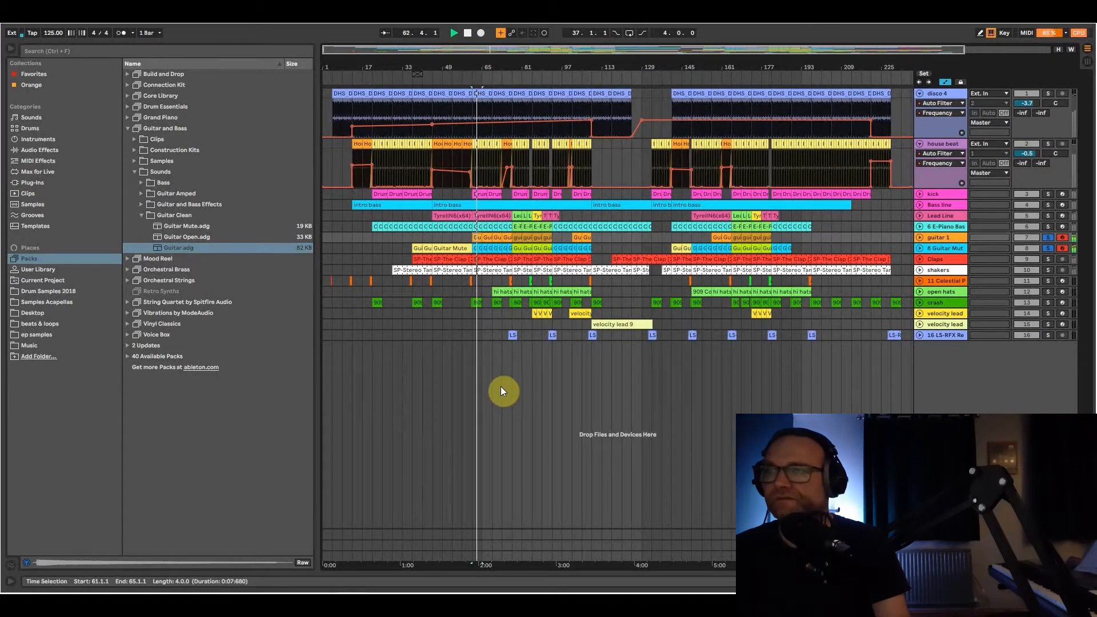
{"action": "left_click", "coordinate": [474, 248]}
{"action": "double_click", "coordinate": [474, 248]}
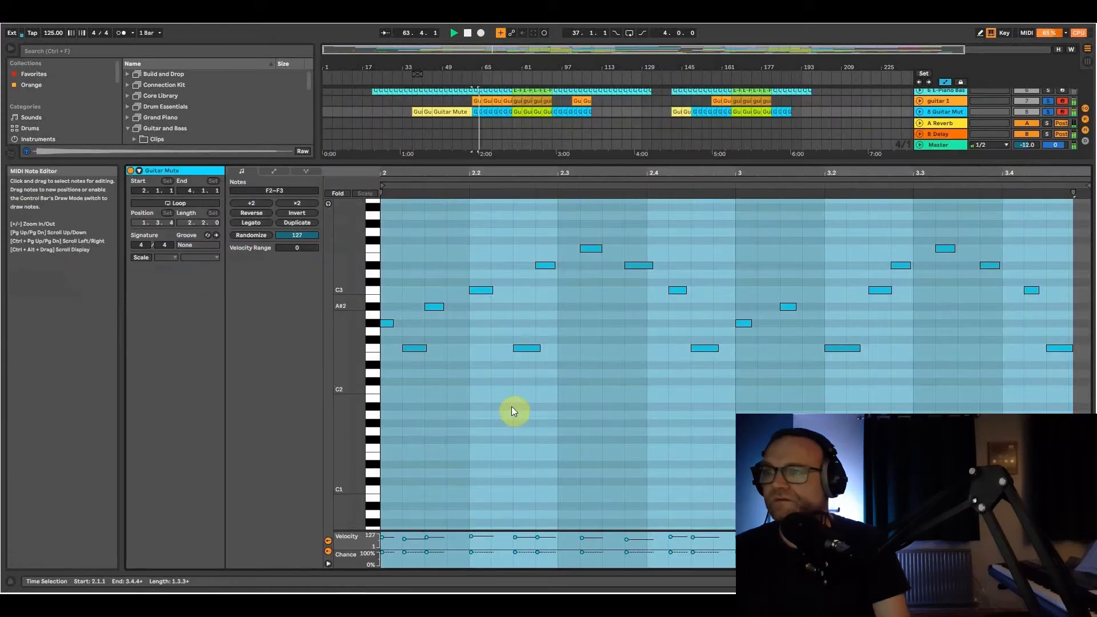
{"action": "left_click", "coordinate": [530, 412]}
{"action": "key", "text": "space"}
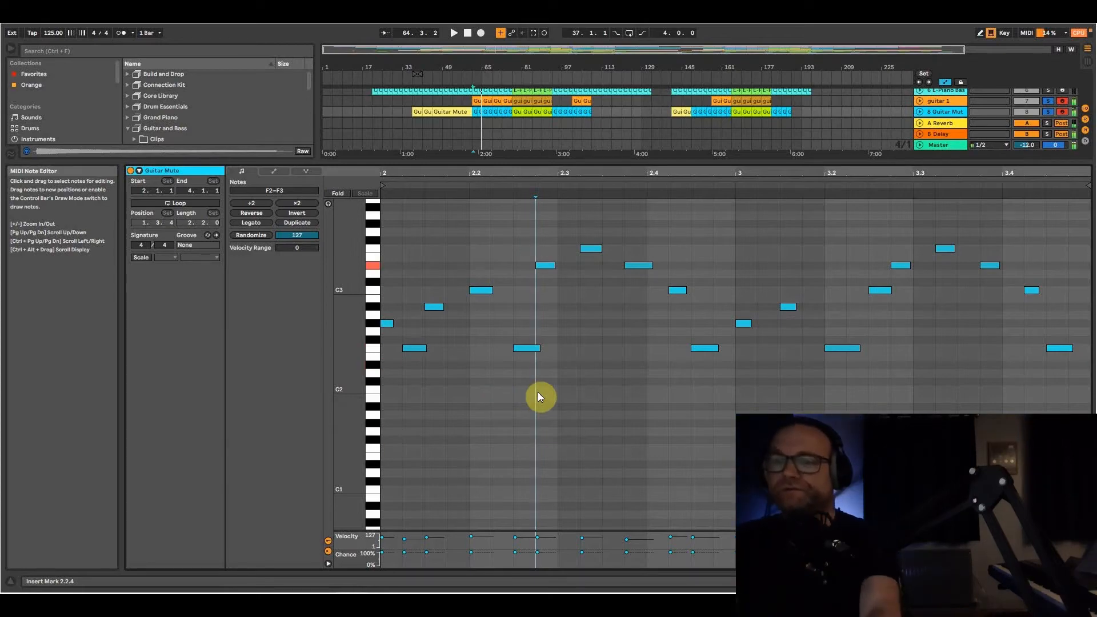
{"action": "left_click_drag", "start_coordinate": [679, 152], "coordinate": [649, 399]}
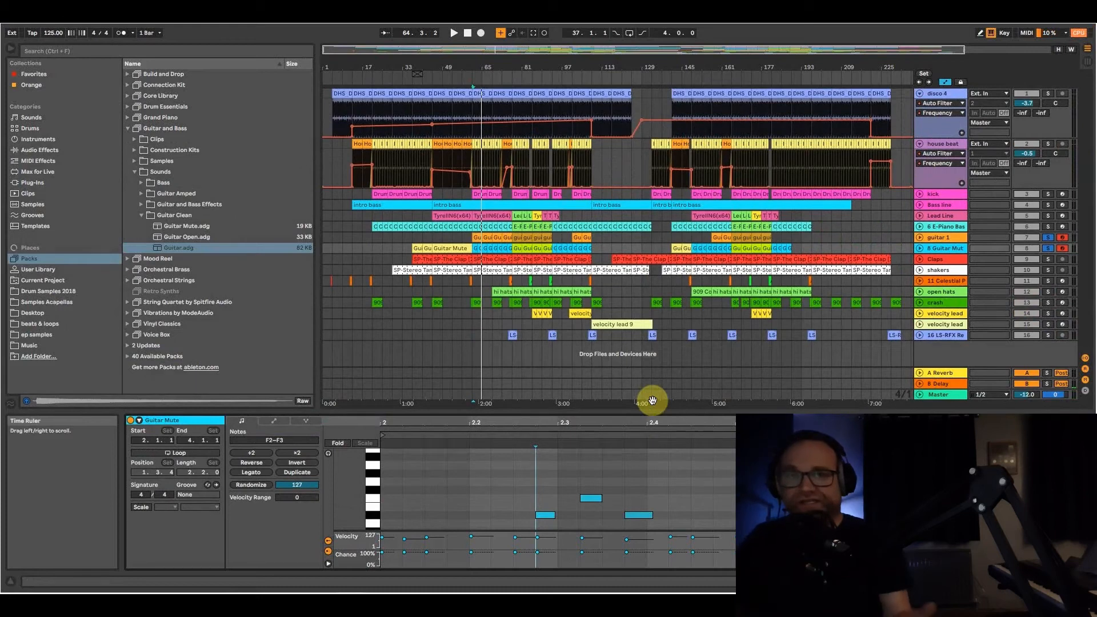
{"action": "left_click", "coordinate": [1046, 245]}
{"action": "left_click", "coordinate": [170, 225]}
{"action": "left_click", "coordinate": [177, 248]}
{"action": "left_click", "coordinate": [1010, 237]}
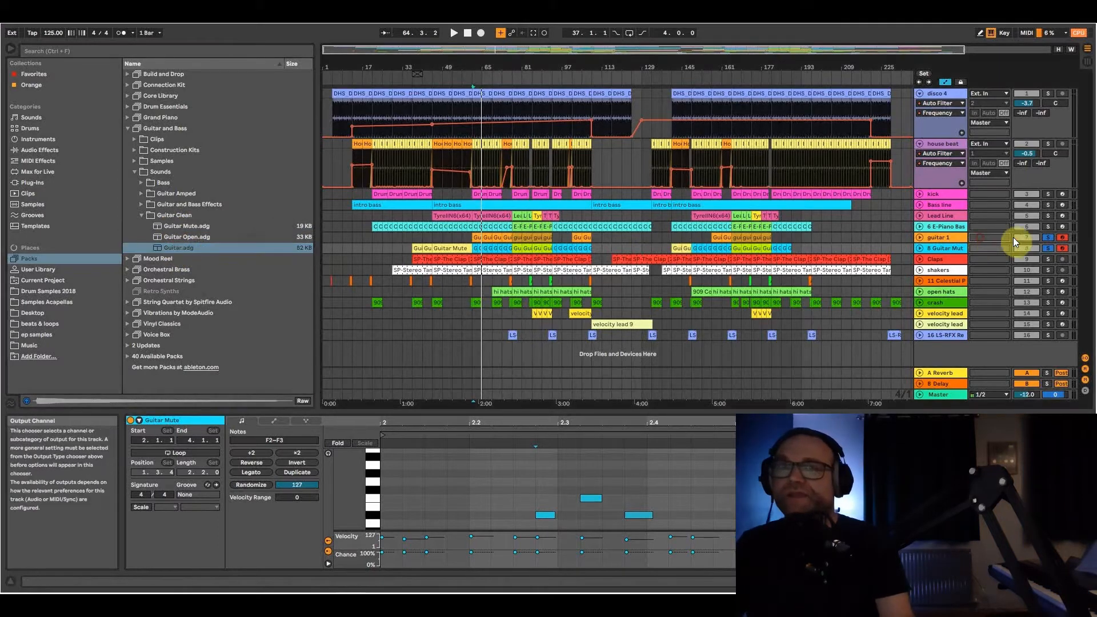
Play the soloed guitars from bar 61 and add the E-Piano and Bass line tracks to the solo.
{"action": "left_click", "coordinate": [1047, 227]}
{"action": "key", "text": "space"}
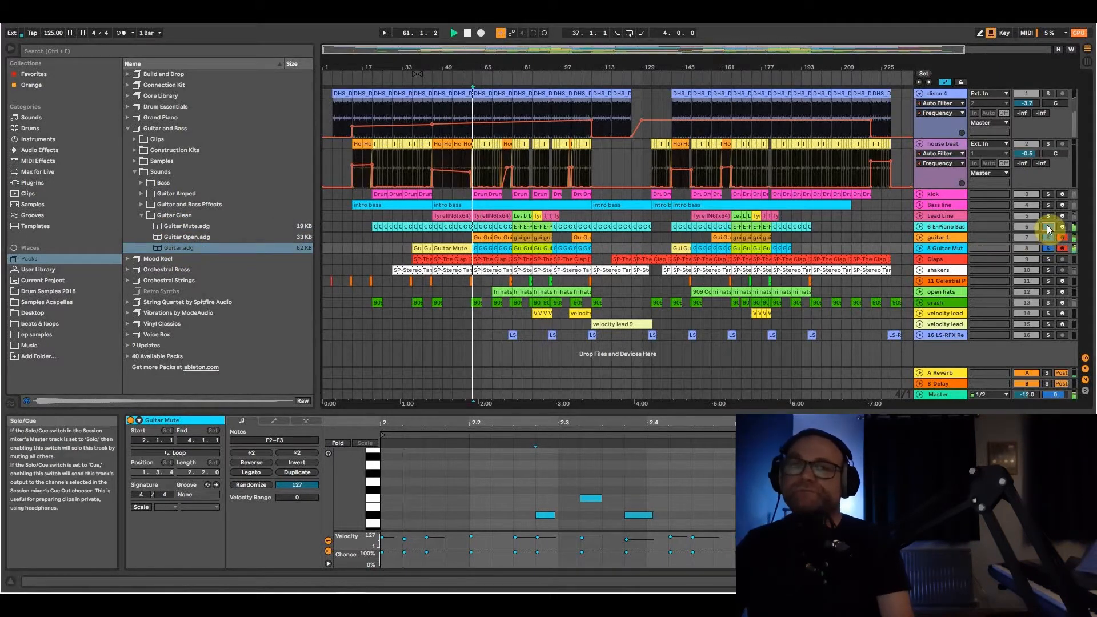
{"action": "left_click", "coordinate": [1047, 207]}
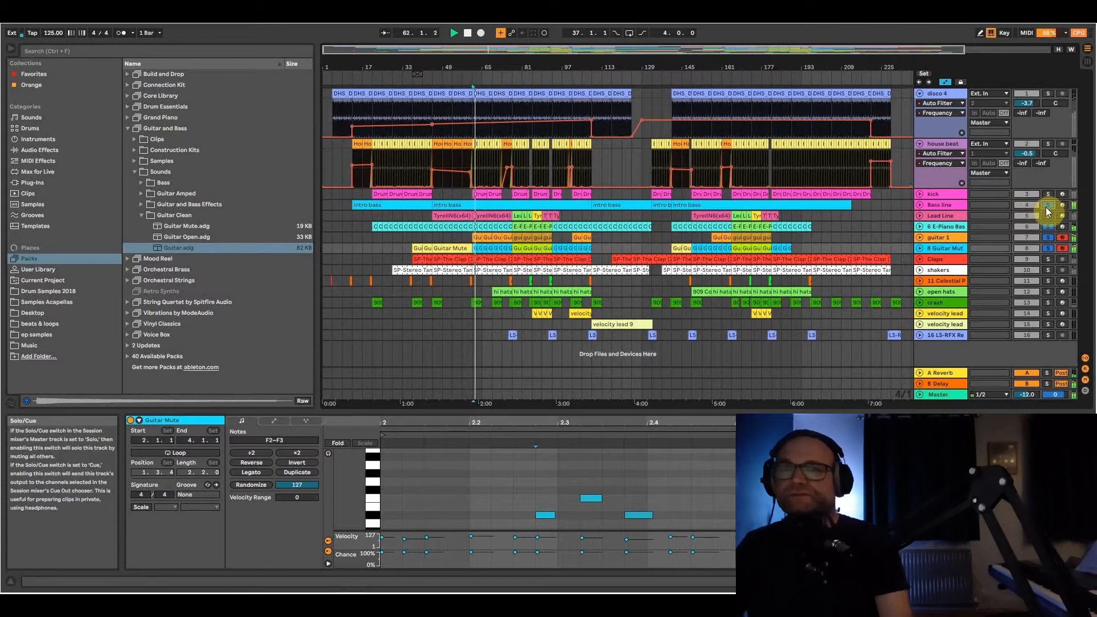
Clear all solos to play the full mix from bar 69, and fold the house beat track.
{"action": "left_click", "coordinate": [1046, 205]}
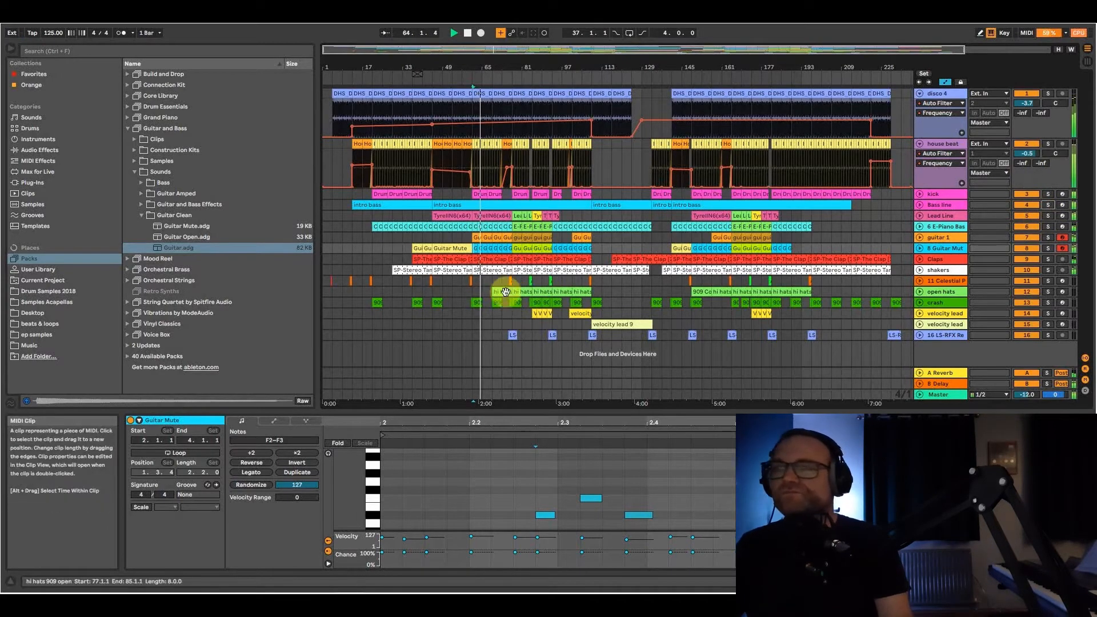
{"action": "left_click", "coordinate": [491, 292]}
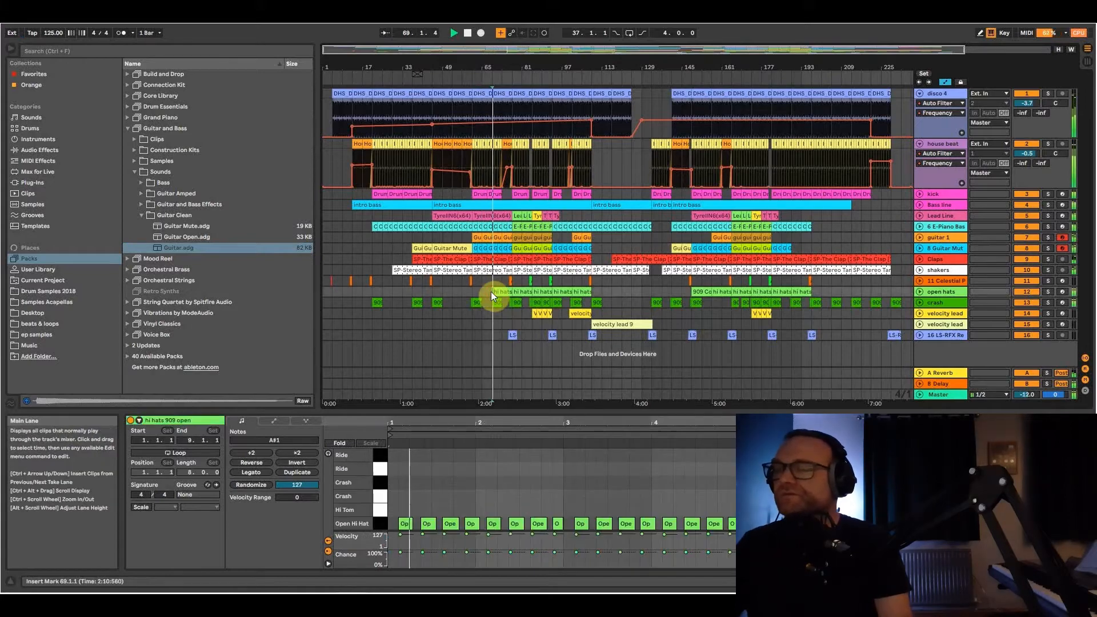
{"action": "left_click", "coordinate": [918, 145]}
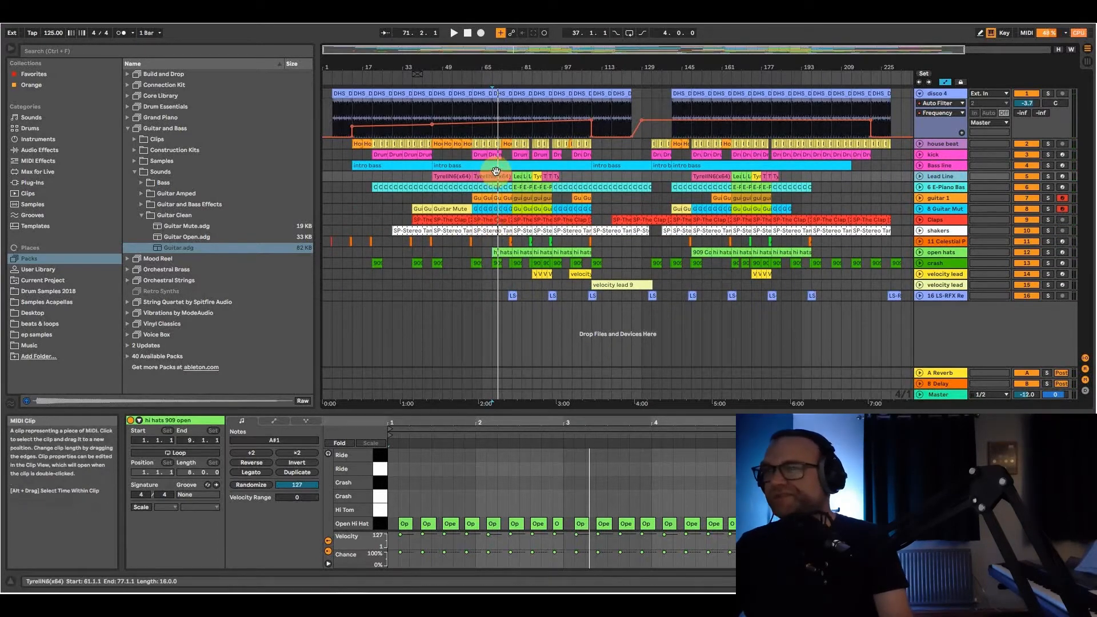
Play the Lead Line's TyrellN6 clip from bar 45 and open its TyrellN6 synth window from the device chain.
{"action": "left_click", "coordinate": [453, 176]}
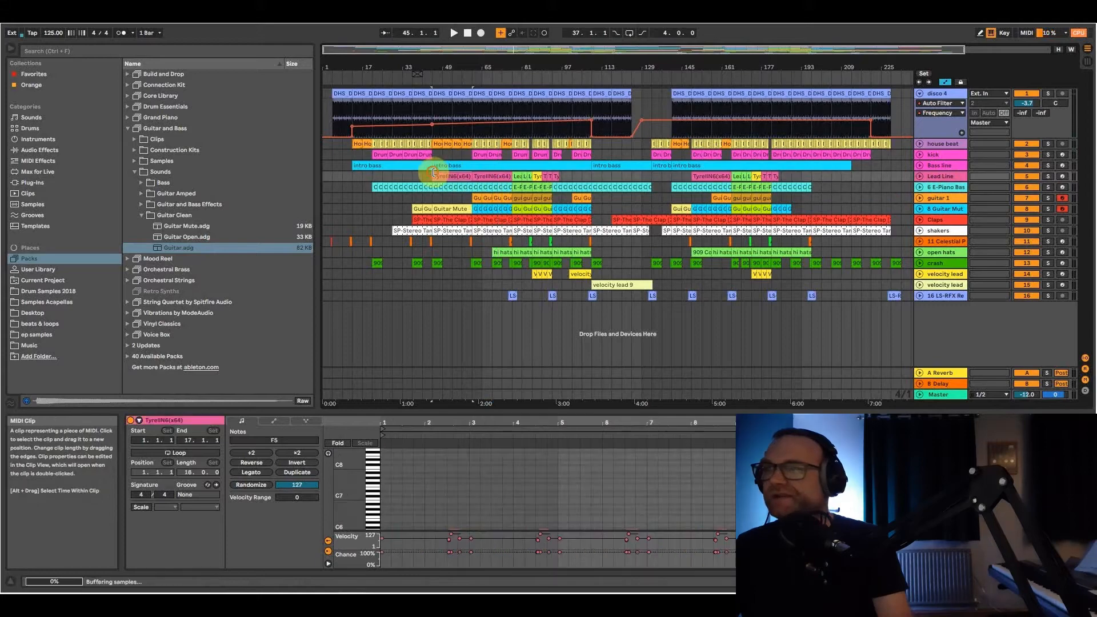
{"action": "key", "text": "space"}
{"action": "key", "text": "shift+Tab"}
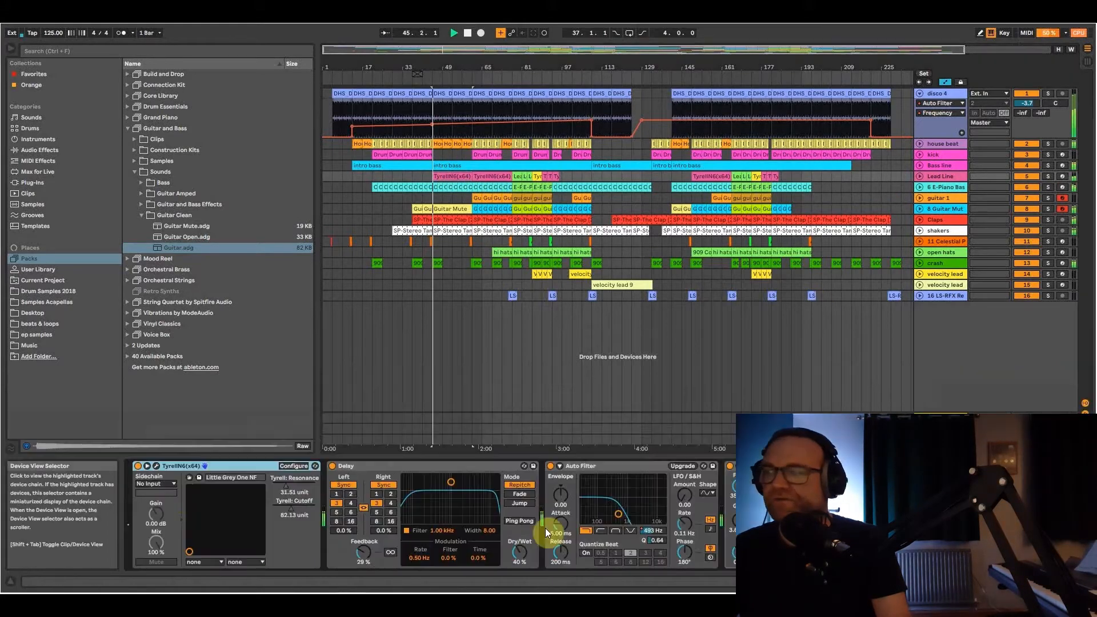
{"action": "left_click", "coordinate": [157, 466]}
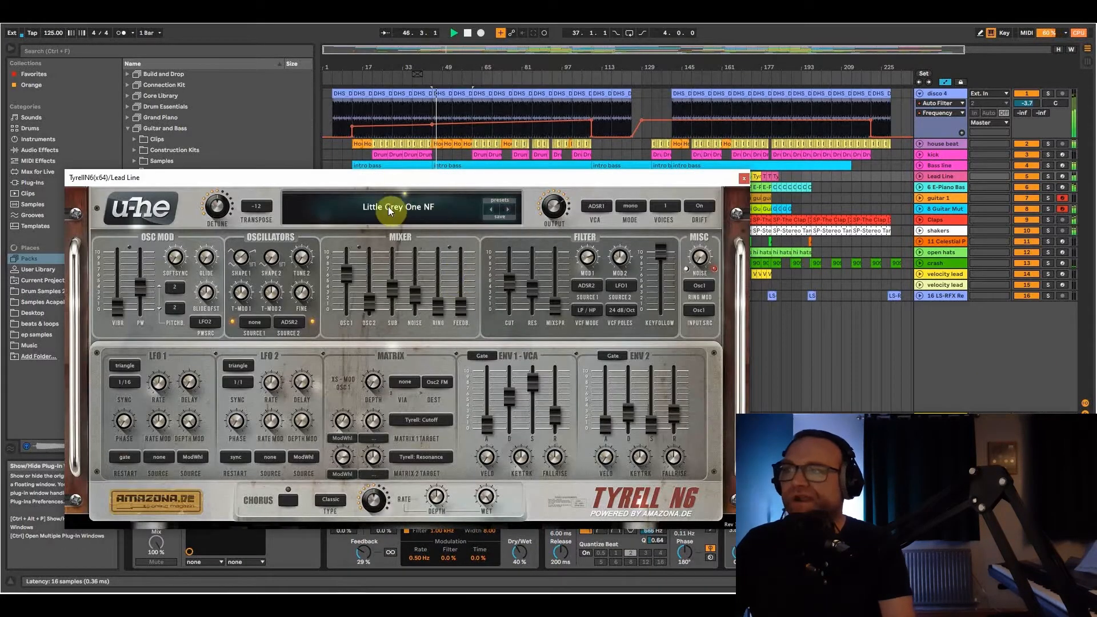
Close the TyrellN6 synth window and arm the Lead Line track for recording.
{"action": "left_click", "coordinate": [742, 180]}
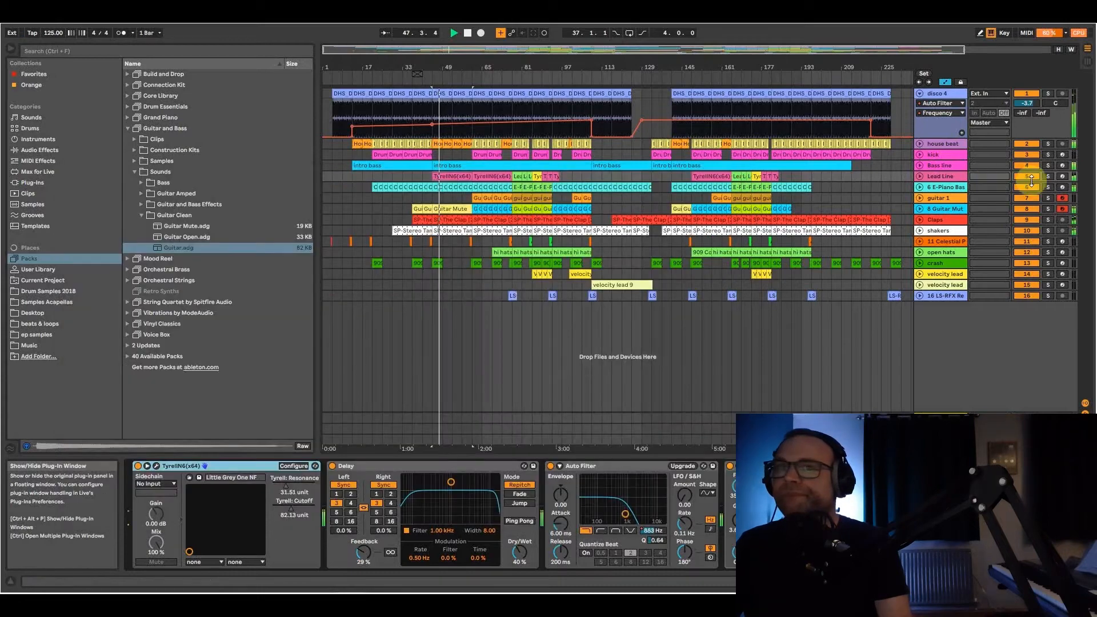
{"action": "left_click", "coordinate": [1063, 176]}
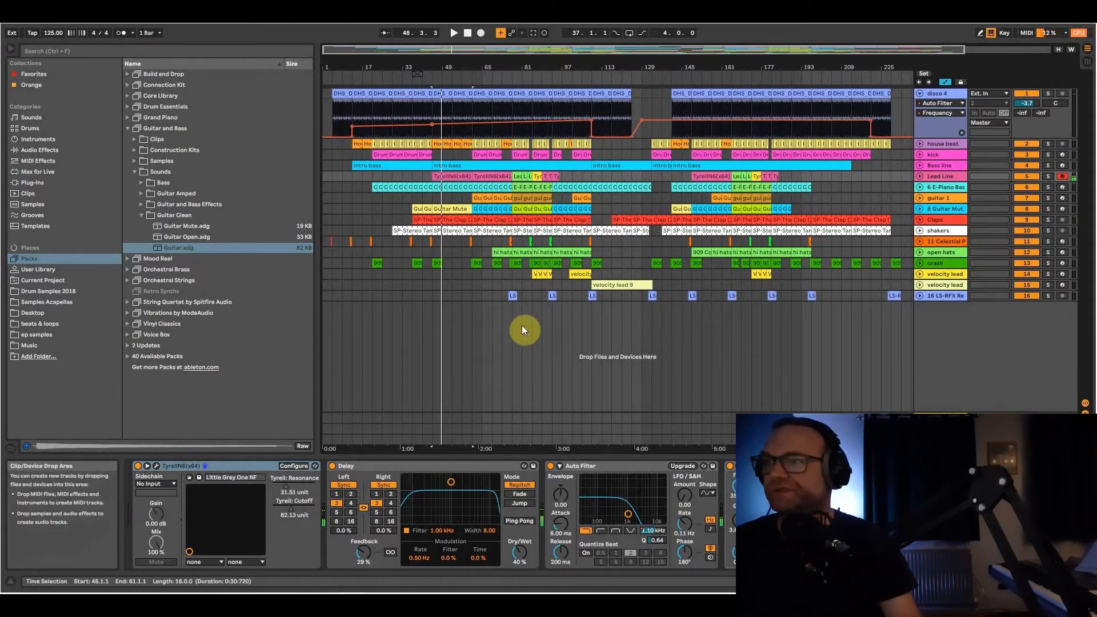
Play the Lead Line clip from bar 77 and solo the Bass line, E-Piano and guitar tracks.
{"action": "left_click", "coordinate": [491, 310]}
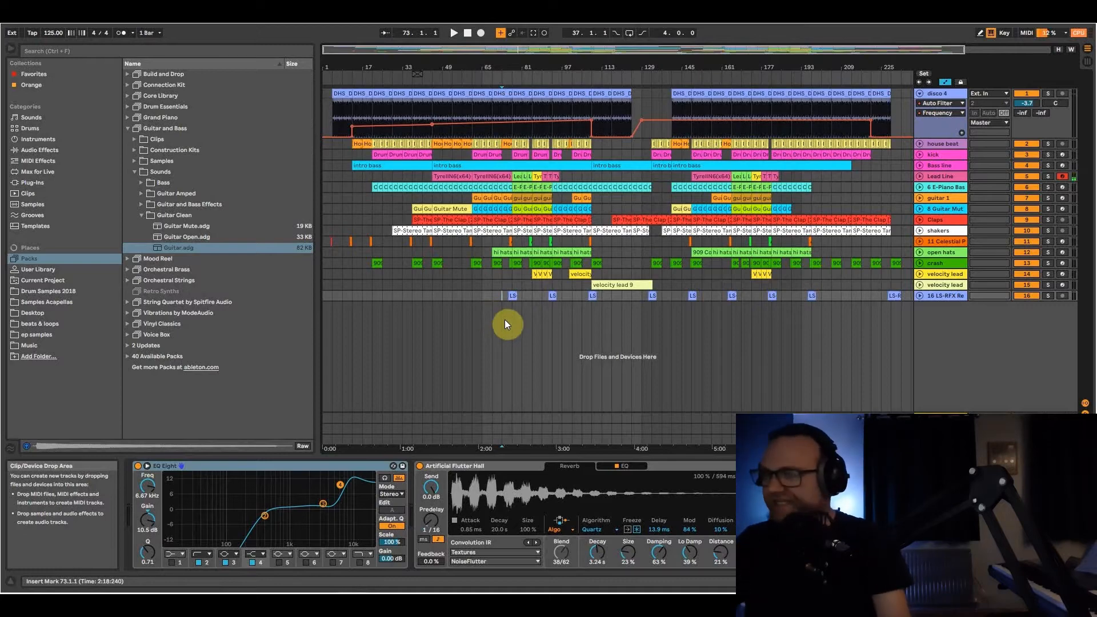
{"action": "left_click", "coordinate": [513, 177]}
{"action": "key", "text": "space"}
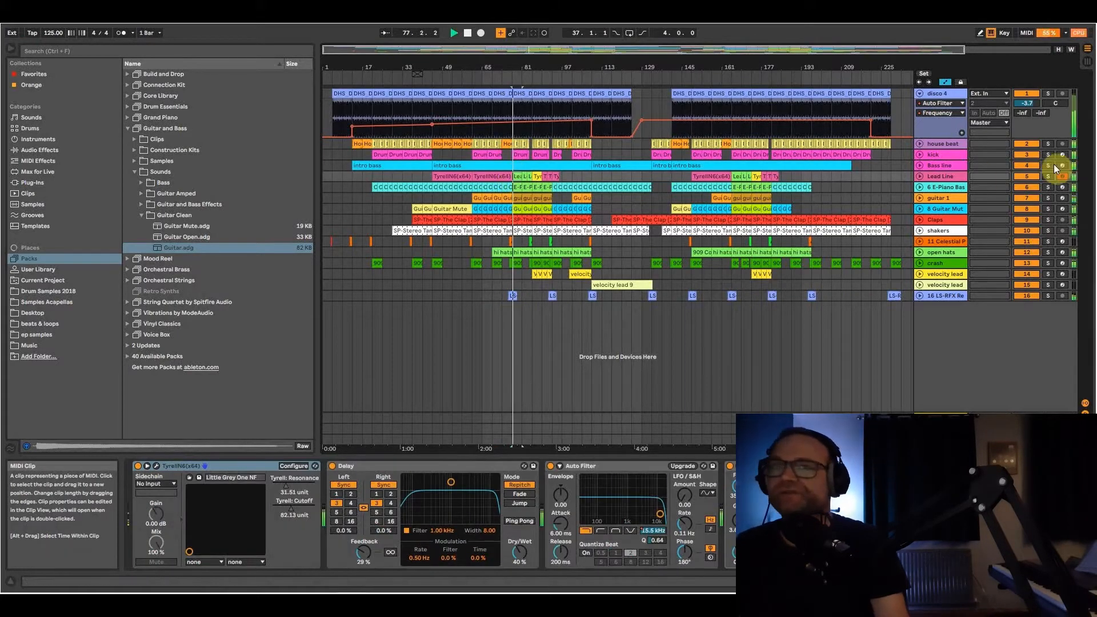
{"action": "left_click", "coordinate": [1048, 165]}
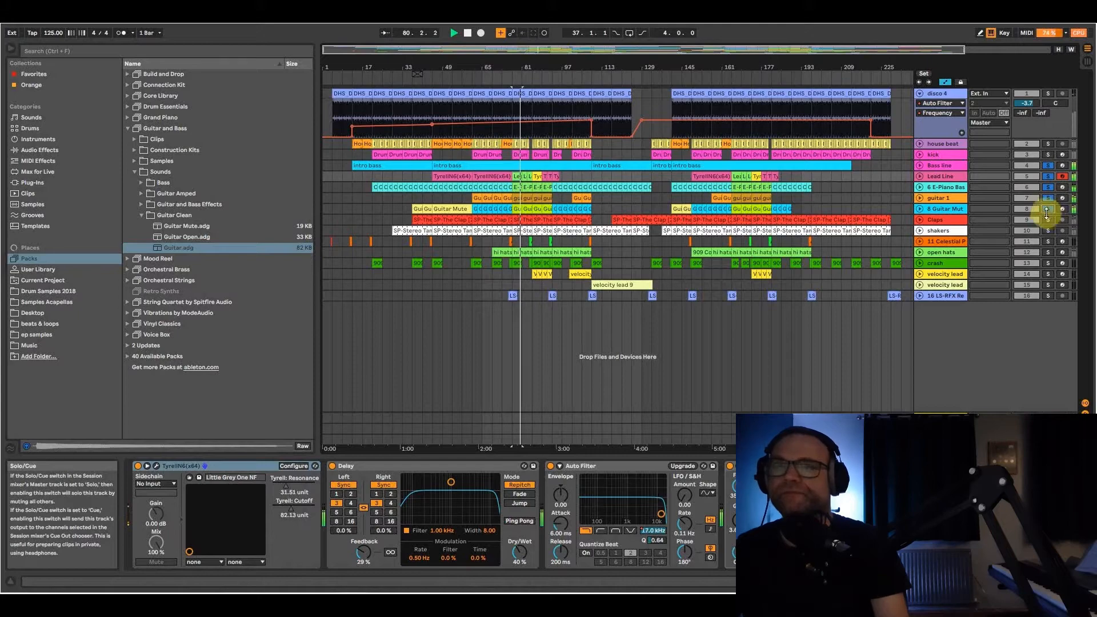
Add the house beat track to the solo, then clear all solos to hear the full mix.
{"action": "left_click", "coordinate": [1048, 144]}
{"action": "left_click", "coordinate": [1048, 156], "text": "ctrl"}
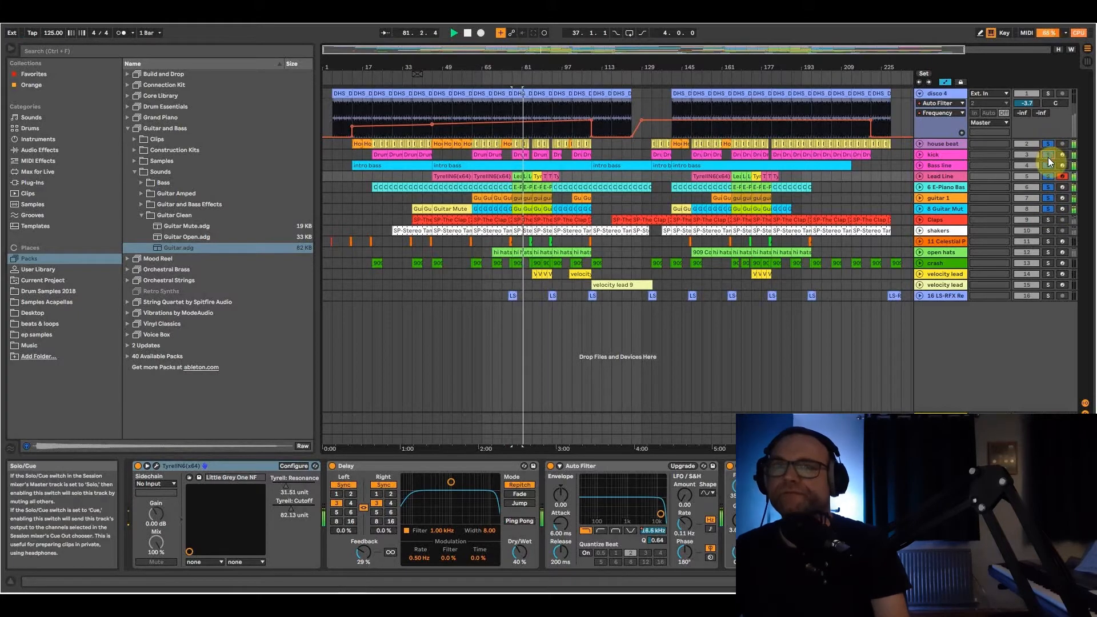
{"action": "left_click", "coordinate": [1048, 155]}
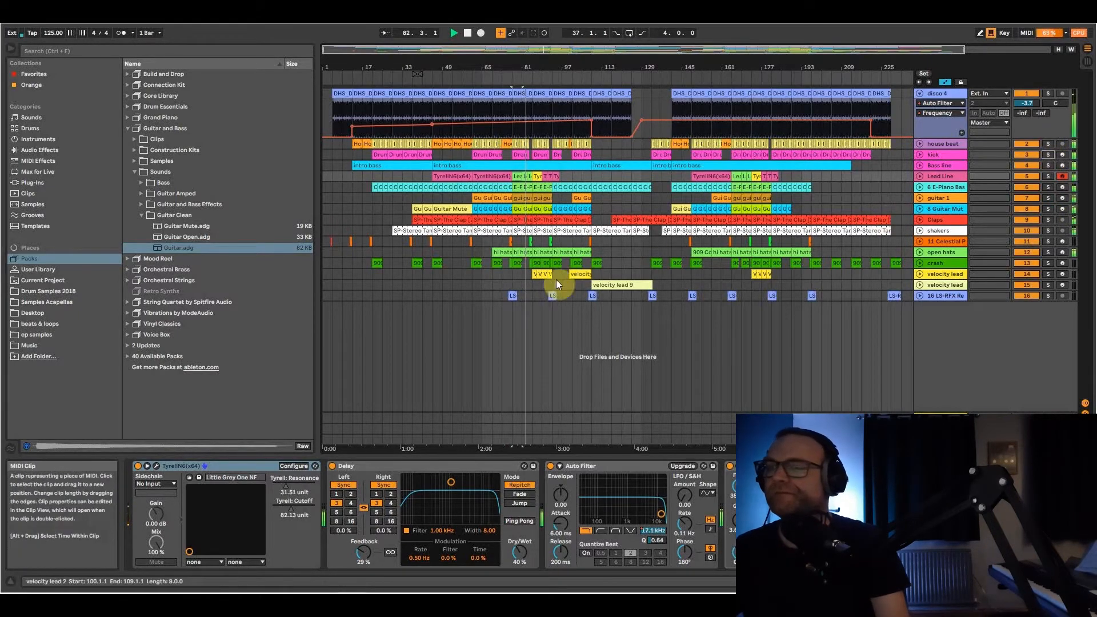
Stop playback, then solo, arm and unfold the first velocity lead track.
{"action": "key", "text": "space"}
{"action": "left_click", "coordinate": [955, 274]}
{"action": "left_click", "coordinate": [1047, 274]}
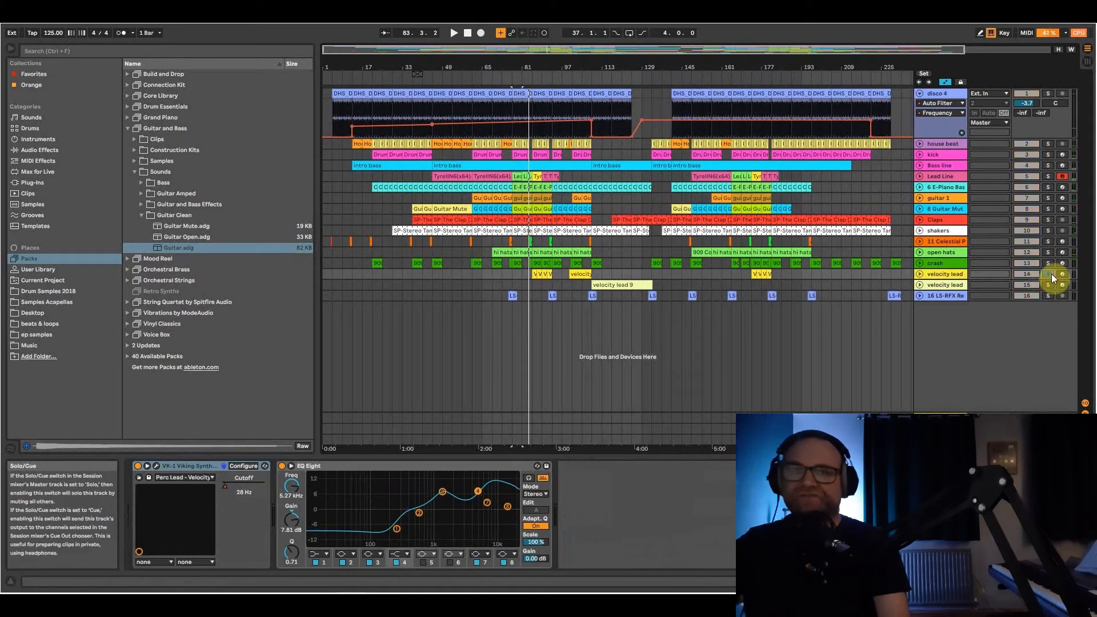
{"action": "left_click", "coordinate": [1062, 274]}
{"action": "left_click", "coordinate": [920, 274]}
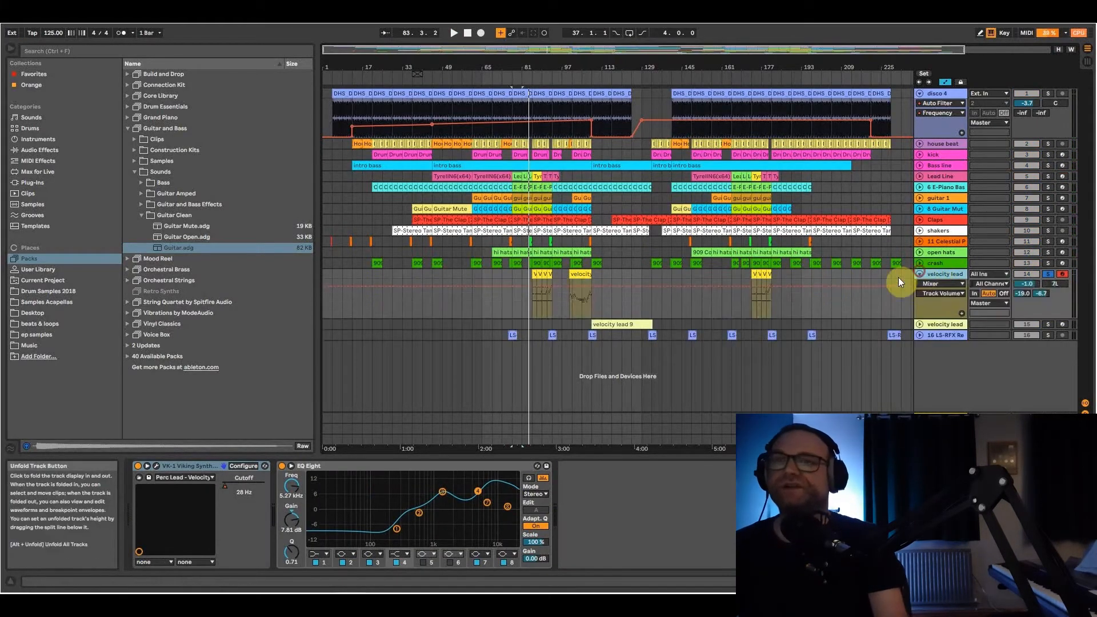
Select the velocity lead clip at bar 91 and examine the VK-1 Viking Synthesizer window, closing it when done.
{"action": "left_click", "coordinate": [548, 274]}
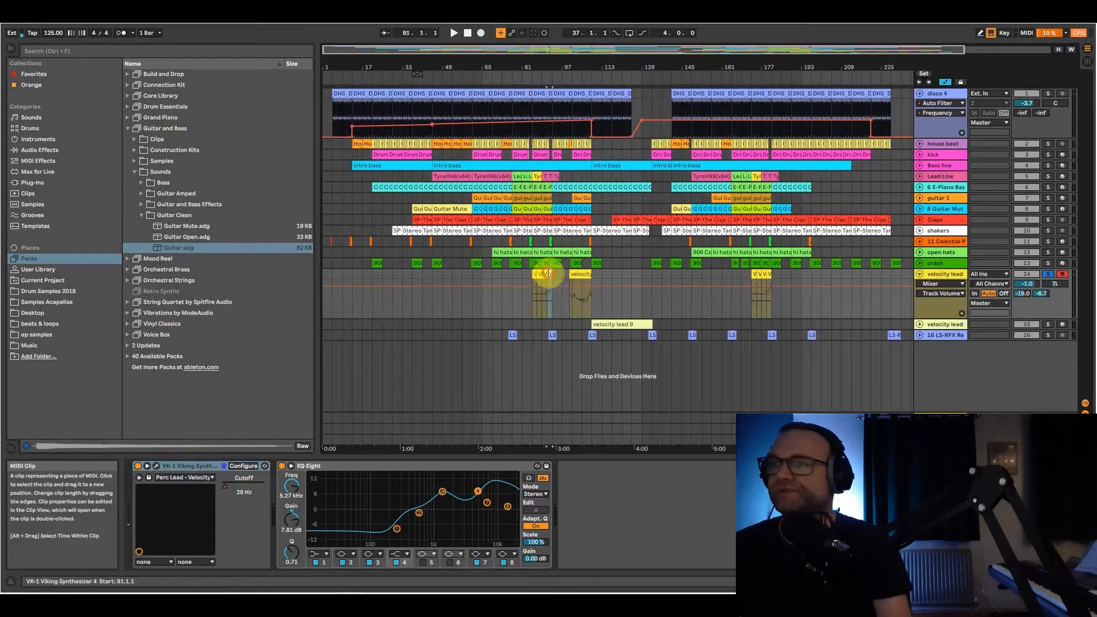
{"action": "left_click", "coordinate": [157, 466]}
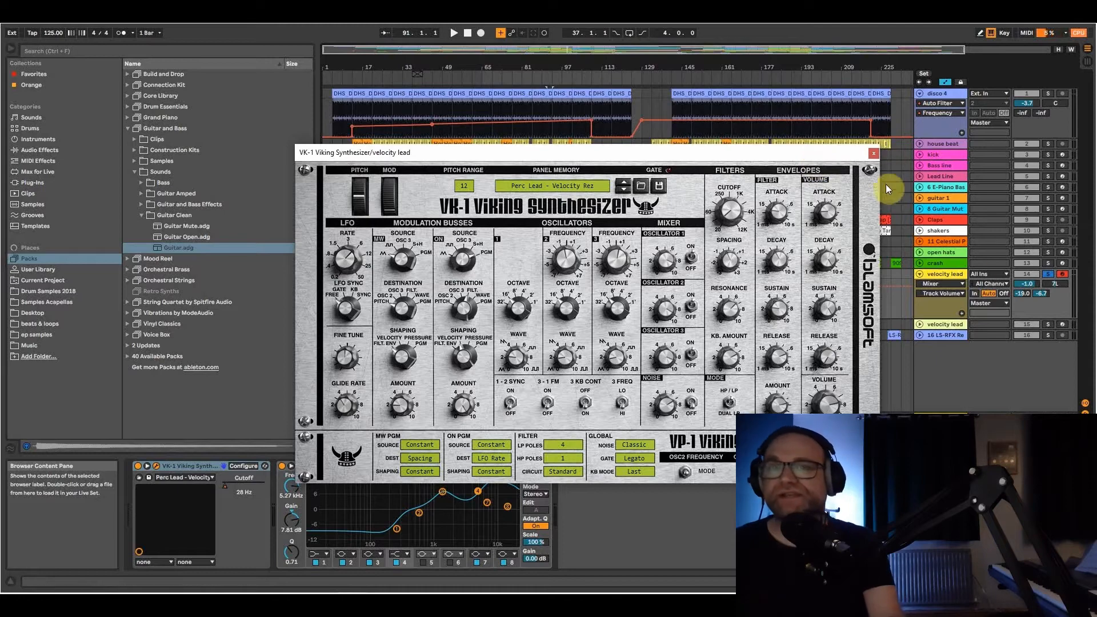
{"action": "left_click", "coordinate": [874, 154]}
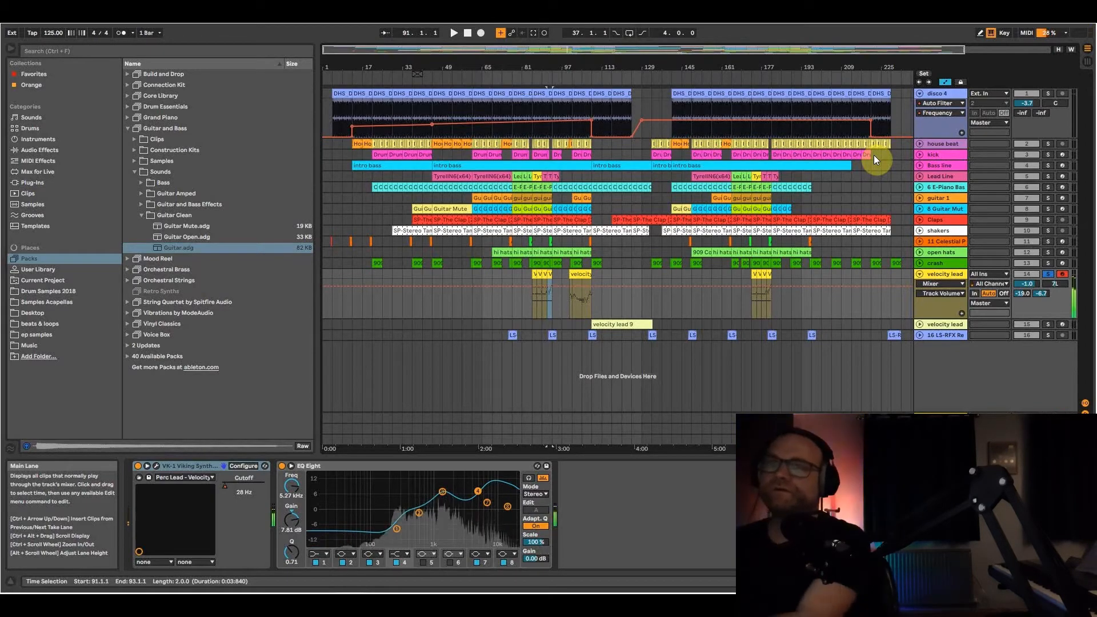
Open the velocity lead 2 clip at bar 100 to examine its notes and play it soloed.
{"action": "left_click", "coordinate": [571, 300]}
{"action": "double_click", "coordinate": [576, 274]}
{"action": "left_click_drag", "start_coordinate": [551, 414], "coordinate": [491, 98]}
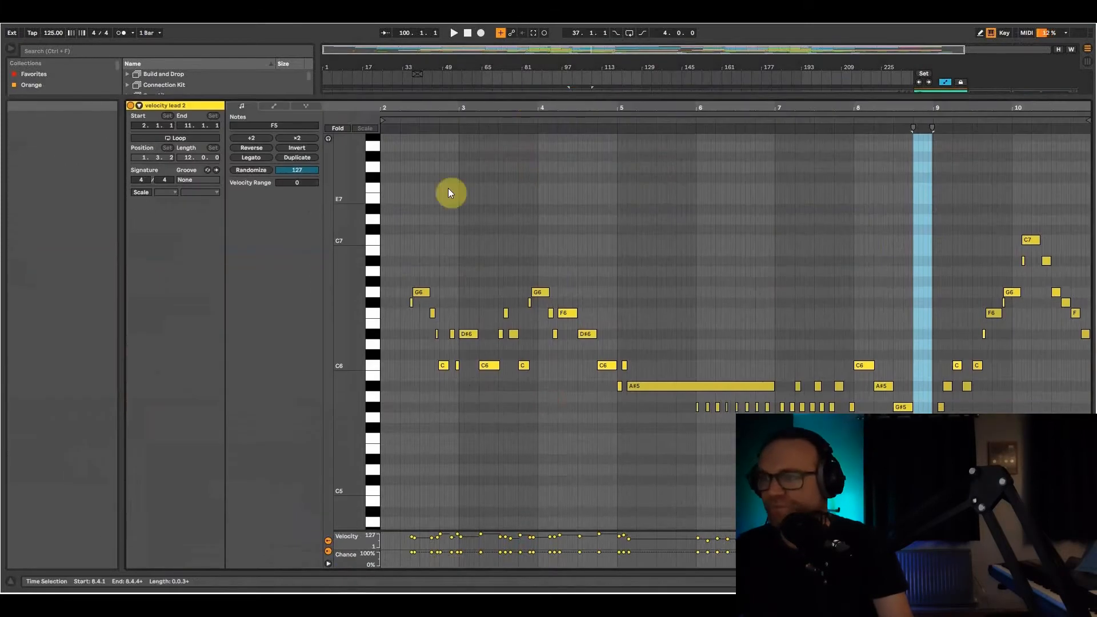
{"action": "key", "text": "space"}
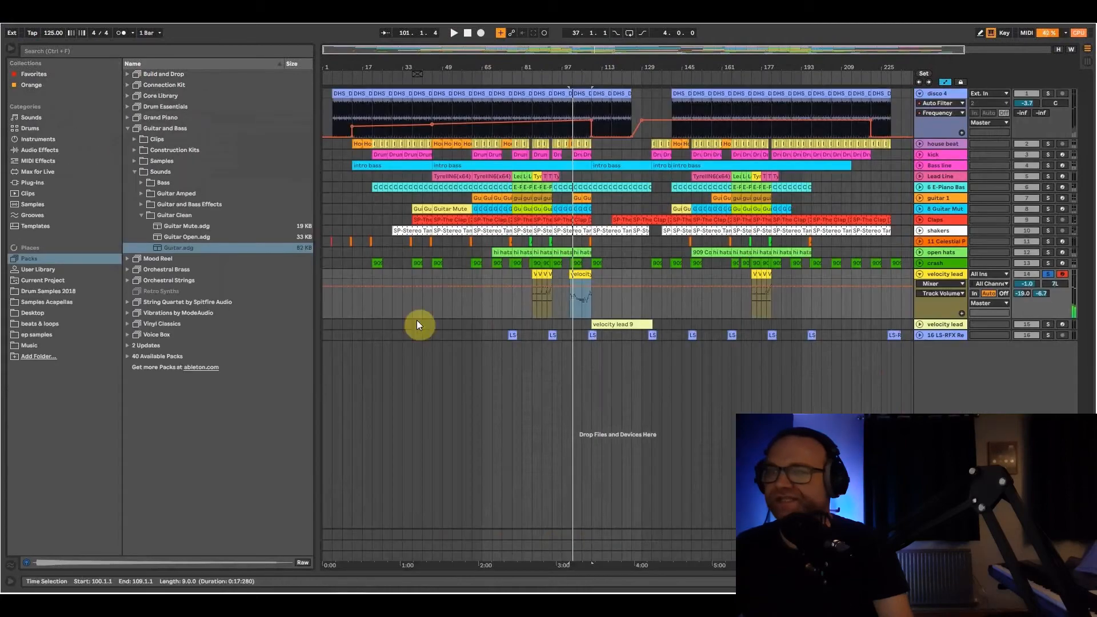
Play the soloed velocity lead from bar 85 and examine the notes of the VK-1 Viking Synthesizer 3 clip.
{"action": "left_click", "coordinate": [532, 293]}
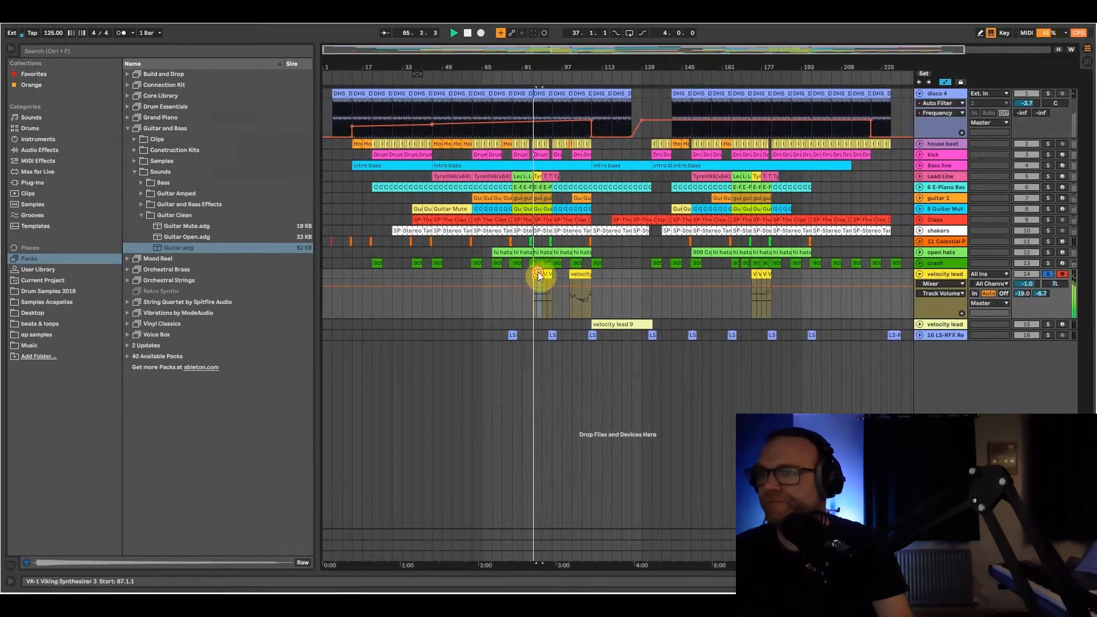
{"action": "double_click", "coordinate": [537, 275]}
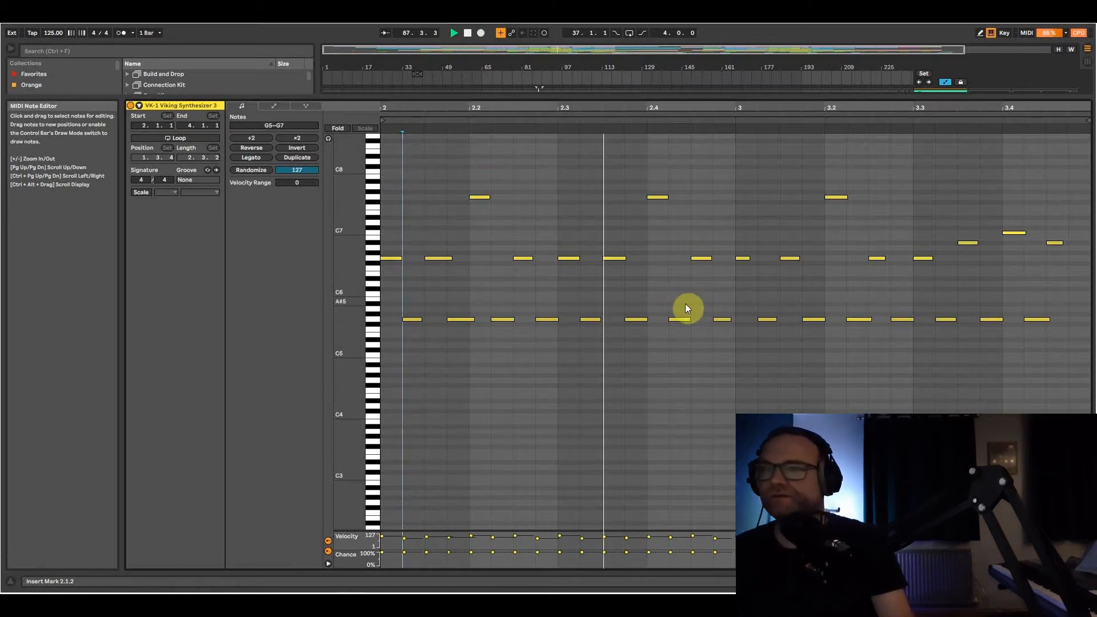
{"action": "left_click_drag", "start_coordinate": [351, 289], "coordinate": [372, 350]}
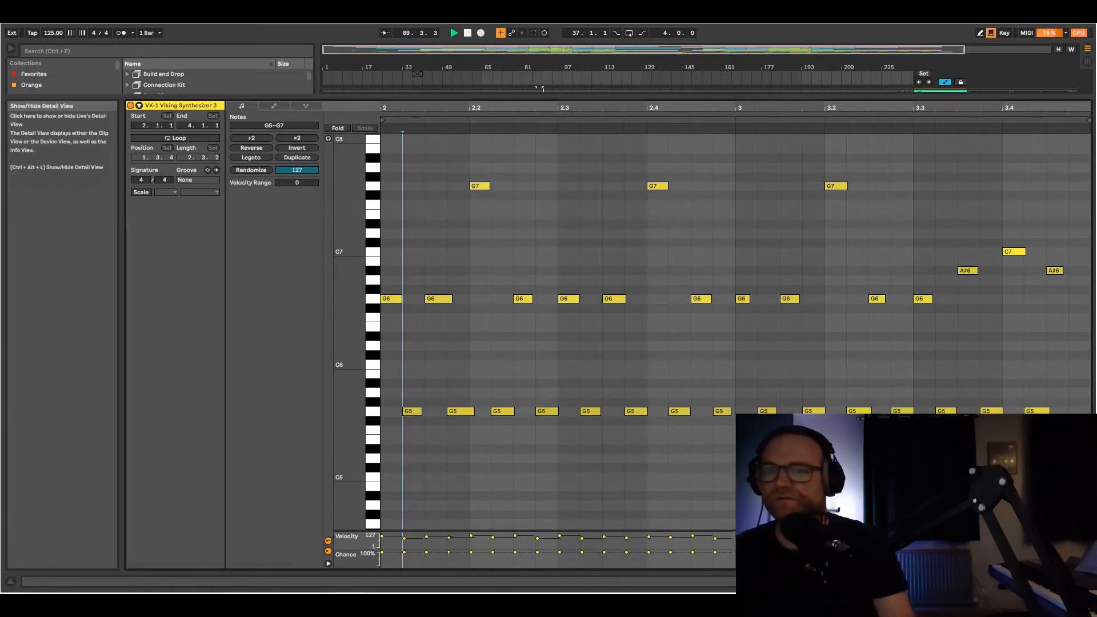
Close the clip view, add the Bass line to the solo, then clear all solos and fold the velocity lead track.
{"action": "left_click", "coordinate": [1087, 582]}
{"action": "left_click", "coordinate": [1048, 165]}
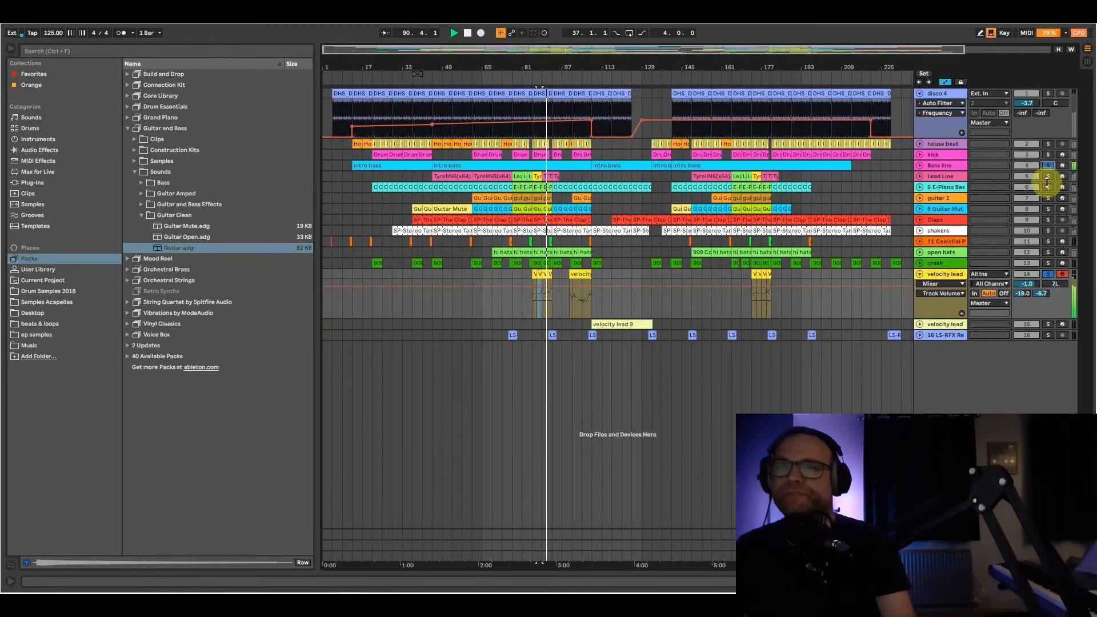
{"action": "left_click", "coordinate": [1047, 197]}
{"action": "left_click", "coordinate": [1048, 197]}
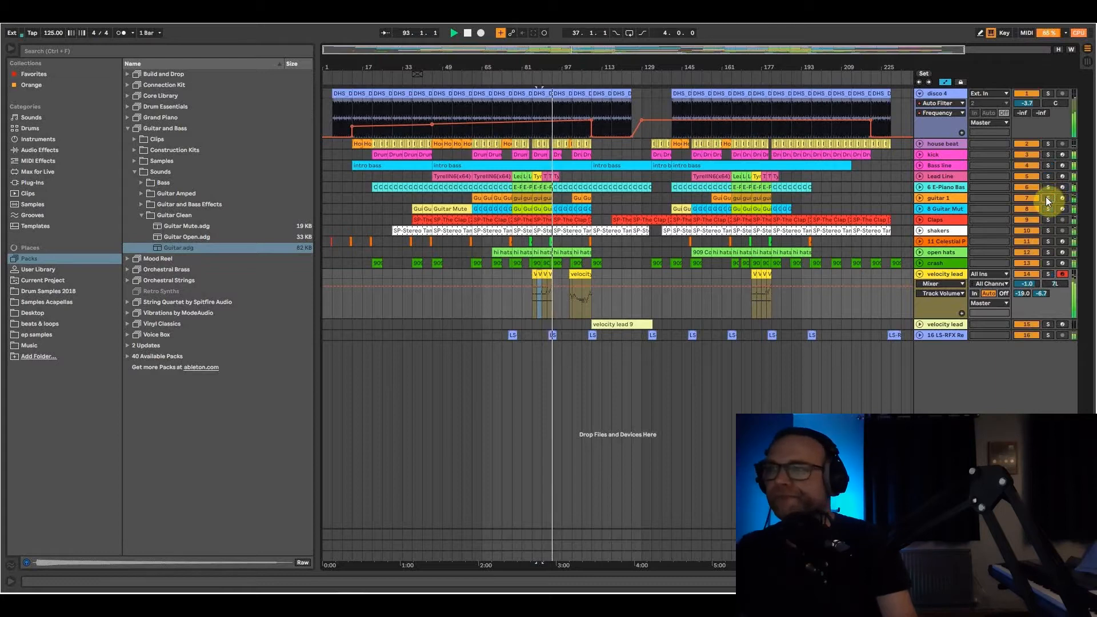
{"action": "left_click", "coordinate": [918, 275]}
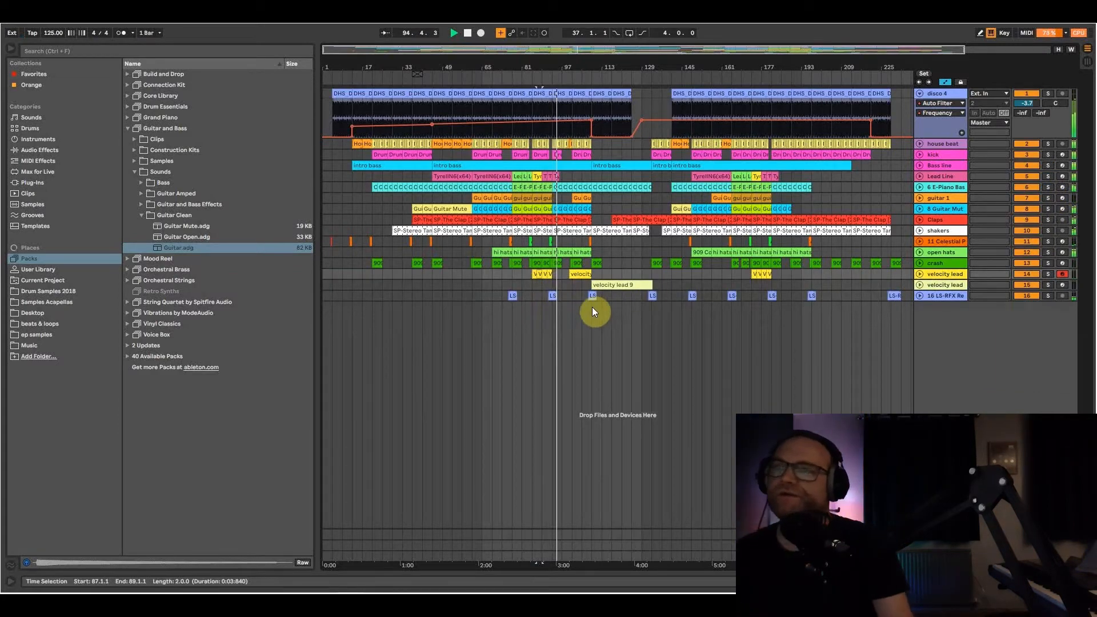
Stop playback with the insert marker at bar 109 and show the device chain of the second velocity lead track.
{"action": "left_click", "coordinate": [593, 308]}
{"action": "key", "text": "space"}
{"action": "left_click", "coordinate": [944, 274]}
{"action": "left_click", "coordinate": [938, 284]}
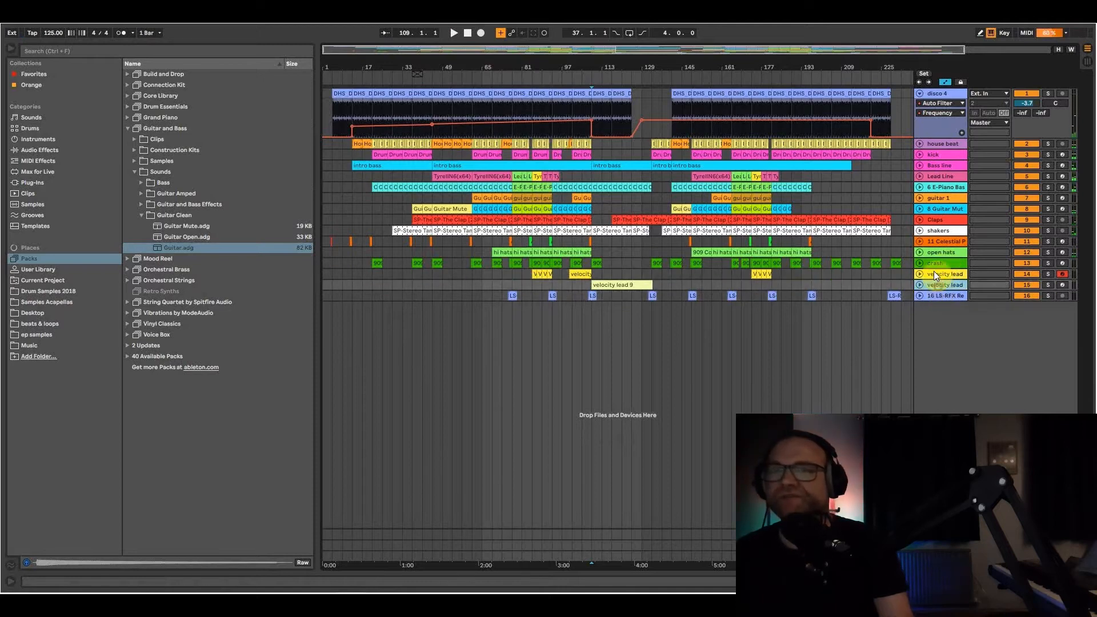
{"action": "left_click", "coordinate": [1036, 582]}
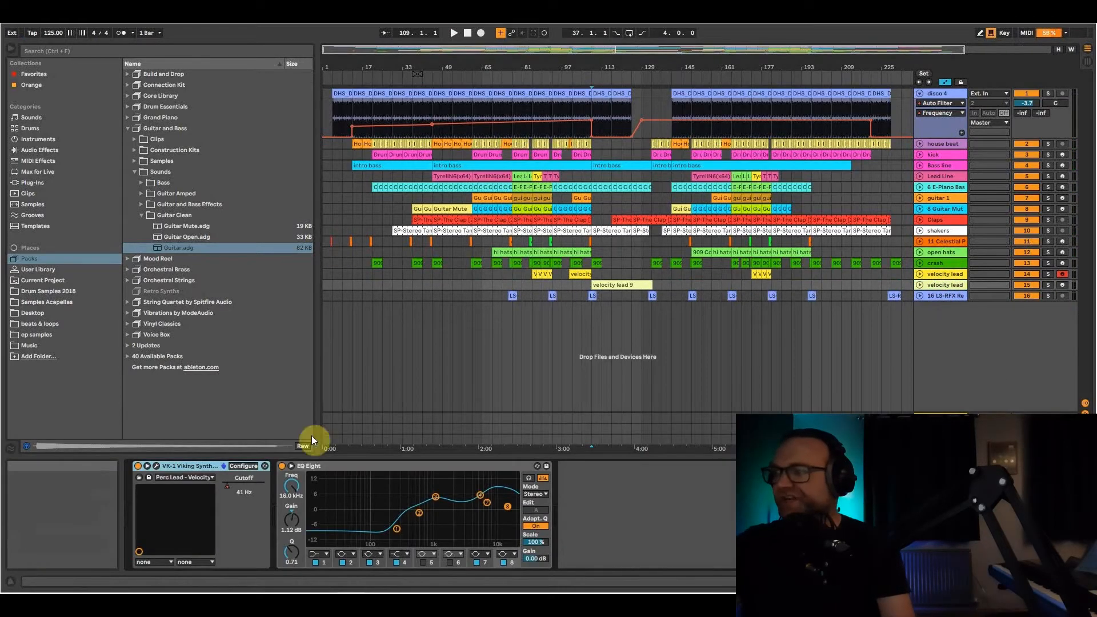
Play the velocity lead 9 clip from bar 109 and examine its opening notes in the note editor.
{"action": "left_click", "coordinate": [599, 300]}
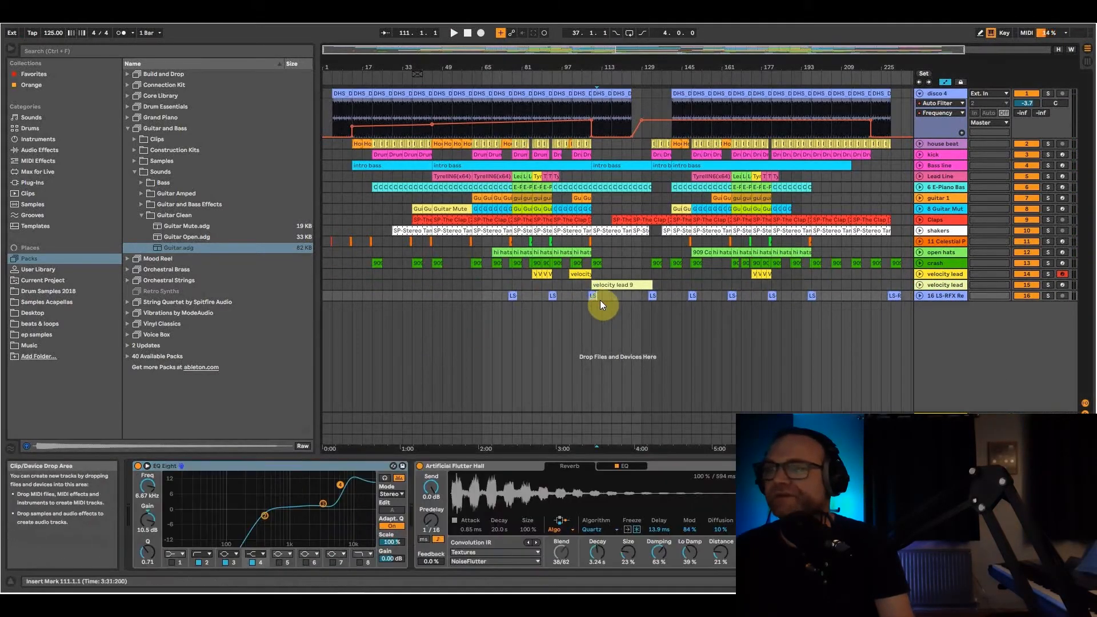
{"action": "double_click", "coordinate": [614, 288]}
{"action": "key", "text": "space"}
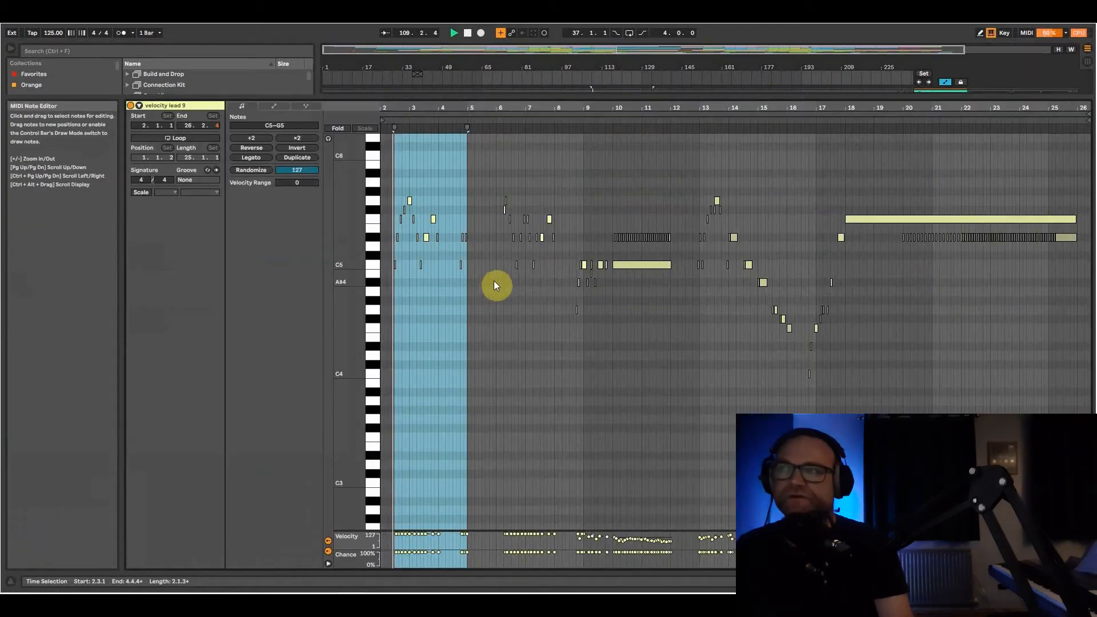
{"action": "left_click", "coordinate": [478, 302]}
{"action": "left_click_drag", "start_coordinate": [573, 108], "coordinate": [574, 171]}
{"action": "left_click_drag", "start_coordinate": [658, 108], "coordinate": [658, 103]}
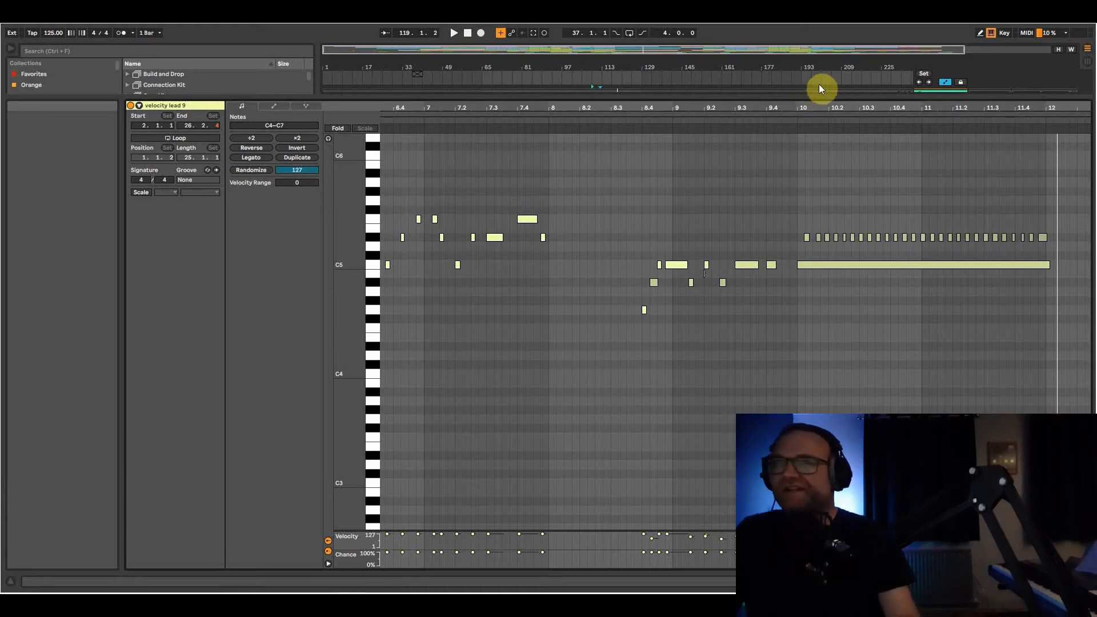
Examine the remaining velocity lead 9 notes up to bar 26 during playback, then close the clip view and stop.
{"action": "left_click", "coordinate": [794, 121]}
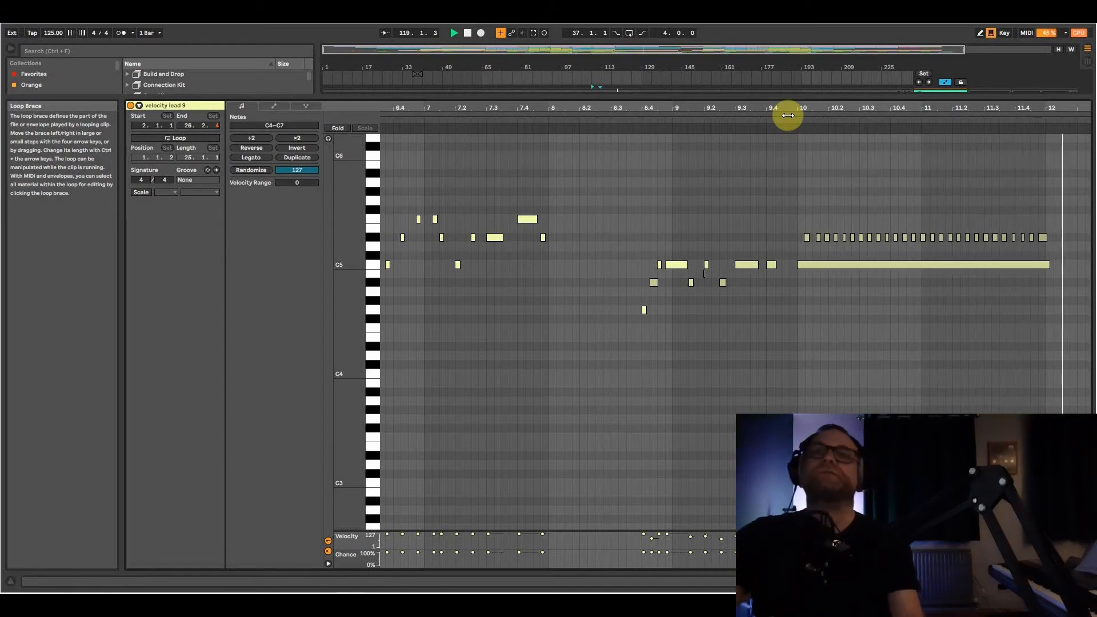
{"action": "left_click_drag", "start_coordinate": [840, 105], "coordinate": [840, 86]}
{"action": "left_click_drag", "start_coordinate": [745, 107], "coordinate": [745, 86]}
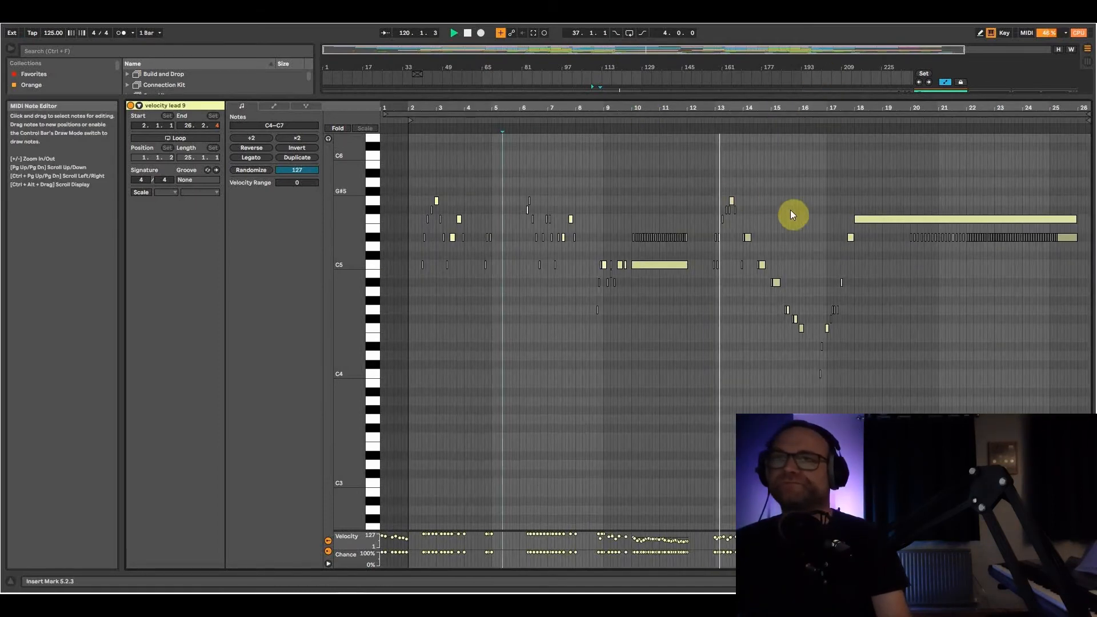
{"action": "left_click", "coordinate": [851, 120]}
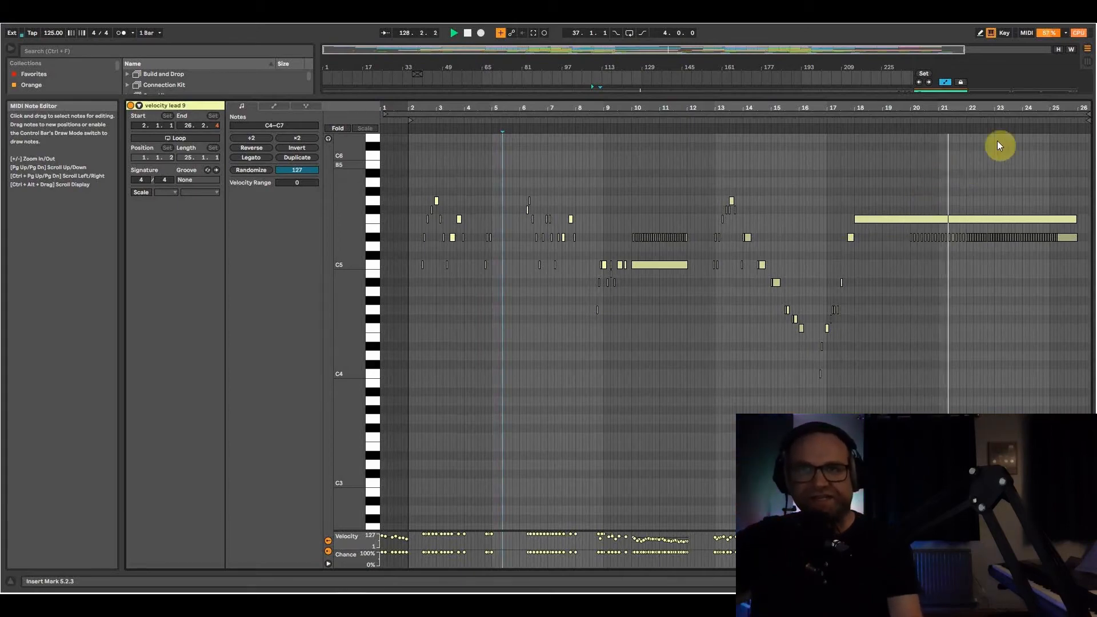
{"action": "left_click_drag", "start_coordinate": [1017, 110], "coordinate": [912, 107]}
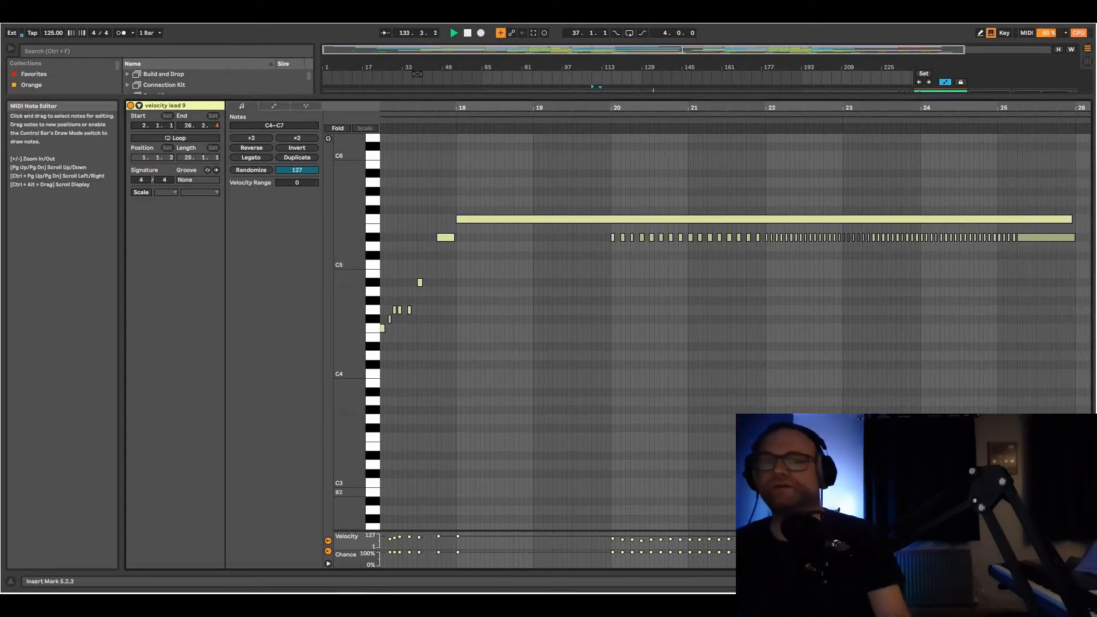
{"action": "left_click", "coordinate": [1087, 581]}
{"action": "key", "text": "space"}
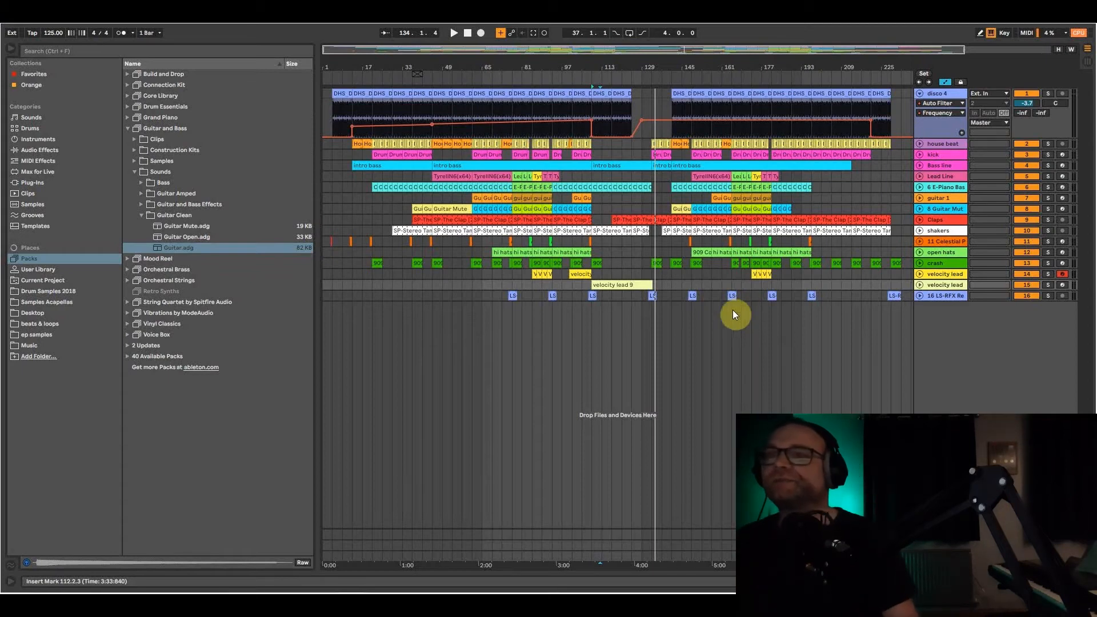
Play the full mix from bar 137, looking closely at the section after the breakdown.
{"action": "left_click", "coordinate": [660, 238]}
{"action": "key", "text": "space"}
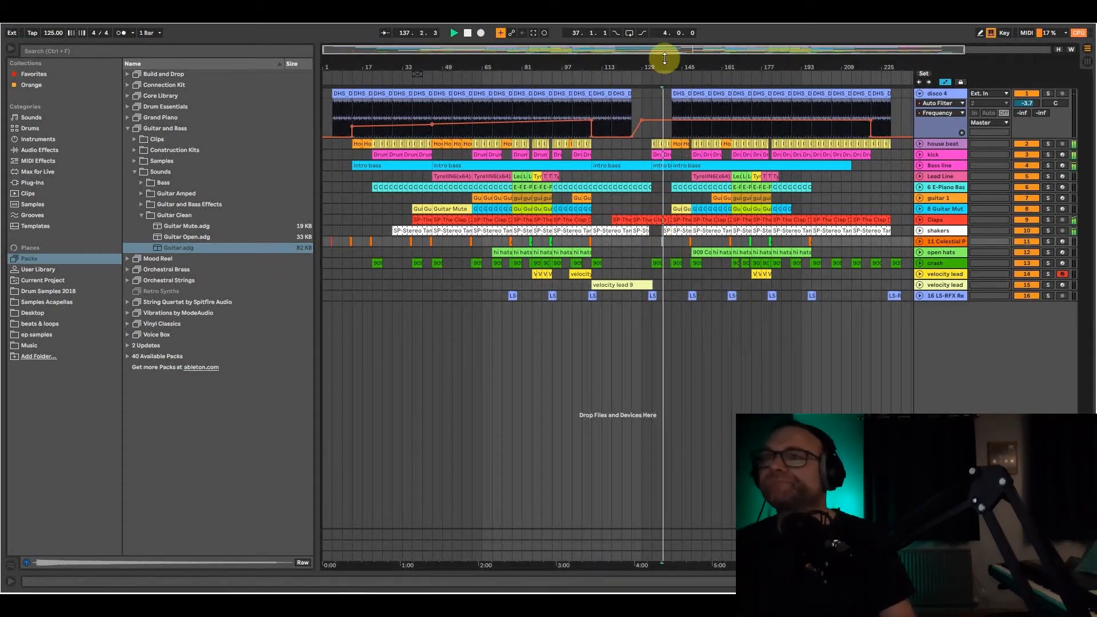
{"action": "left_click_drag", "start_coordinate": [672, 64], "coordinate": [668, 109]}
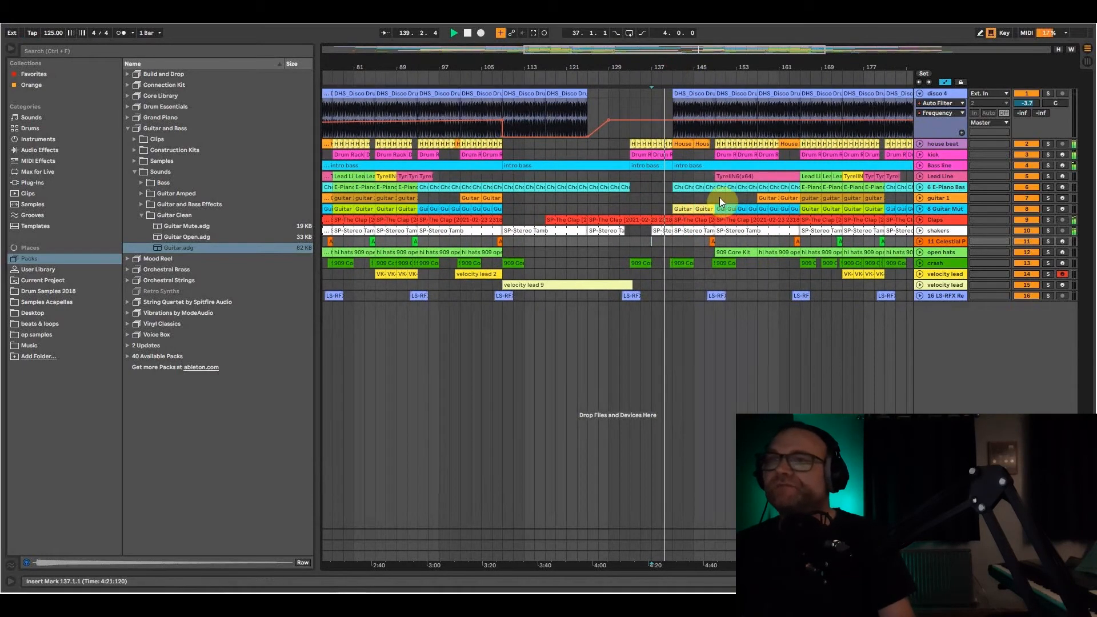
Play the full mix from the guitar 1 clip at bar 157, then stop with the whole arrangement in view.
{"action": "left_click", "coordinate": [759, 200]}
{"action": "key", "text": "space"}
{"action": "key", "text": "space"}
{"action": "left_click_drag", "start_coordinate": [771, 70], "coordinate": [681, 54]}
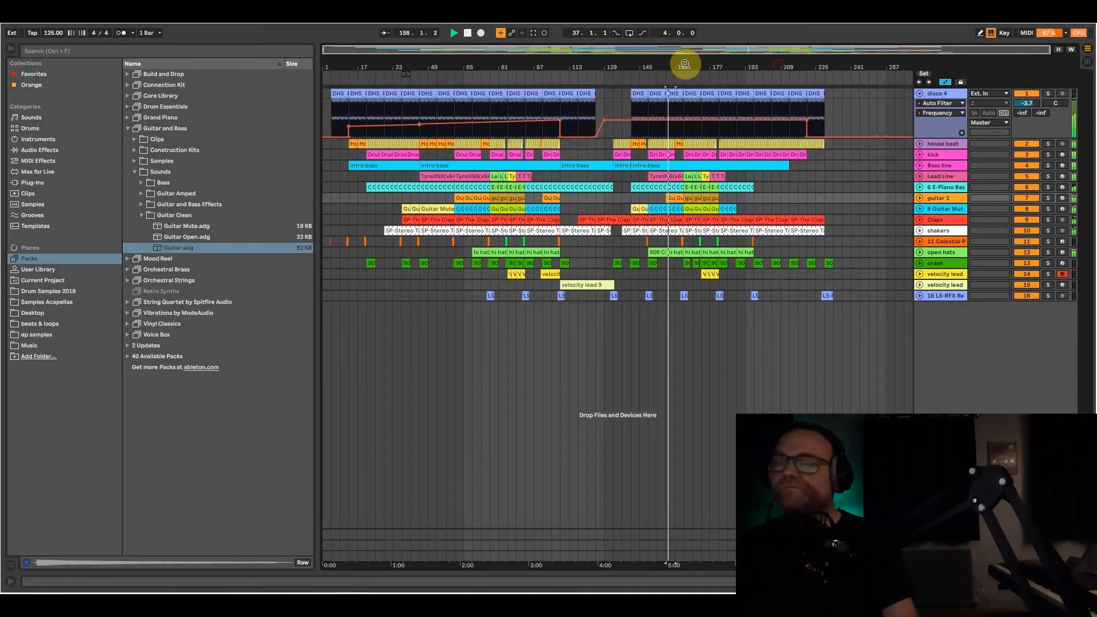
{"action": "key", "text": "space"}
Show the Celestial Pad track's instrument and EQ Eight devices, and arm the track for recording.
{"action": "left_click", "coordinate": [960, 276]}
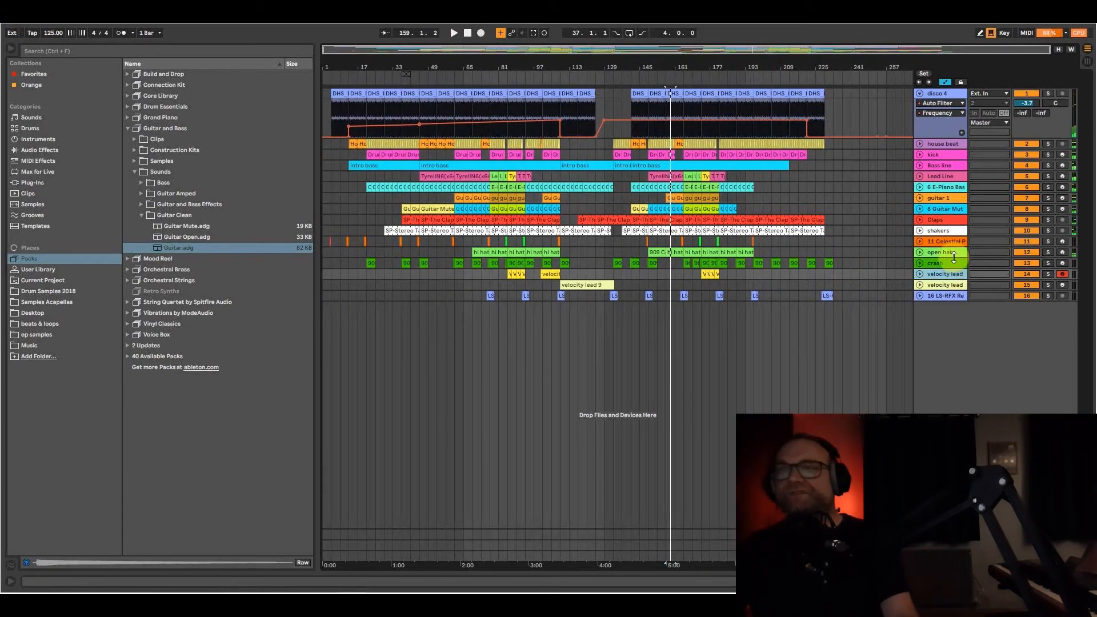
{"action": "left_click", "coordinate": [927, 243]}
{"action": "left_click_drag", "start_coordinate": [670, 69], "coordinate": [677, 109]}
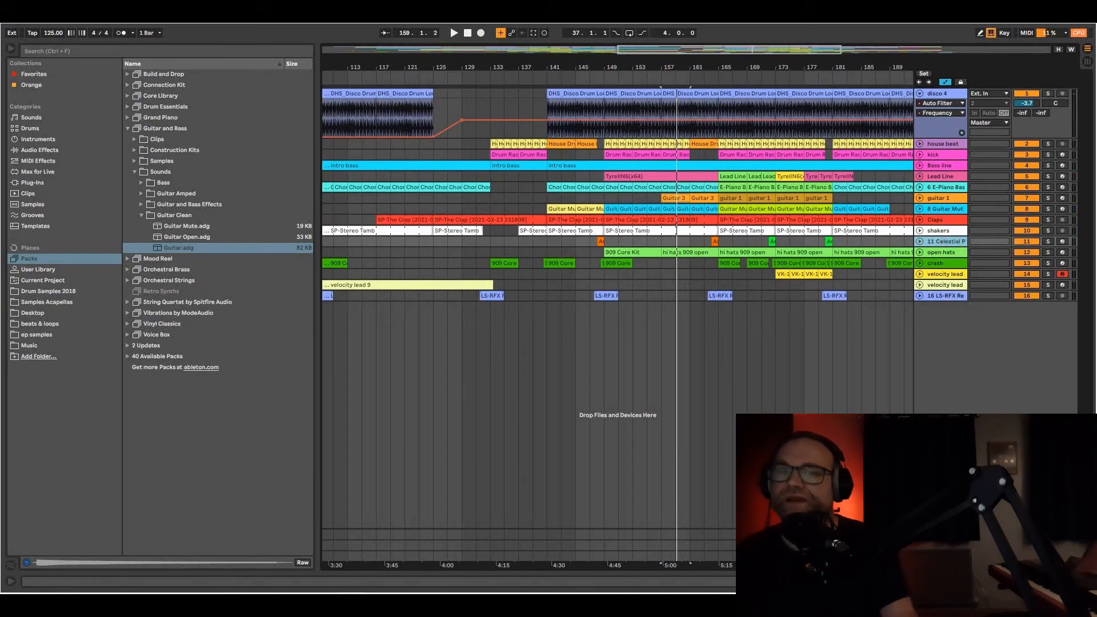
{"action": "double_click", "coordinate": [945, 242]}
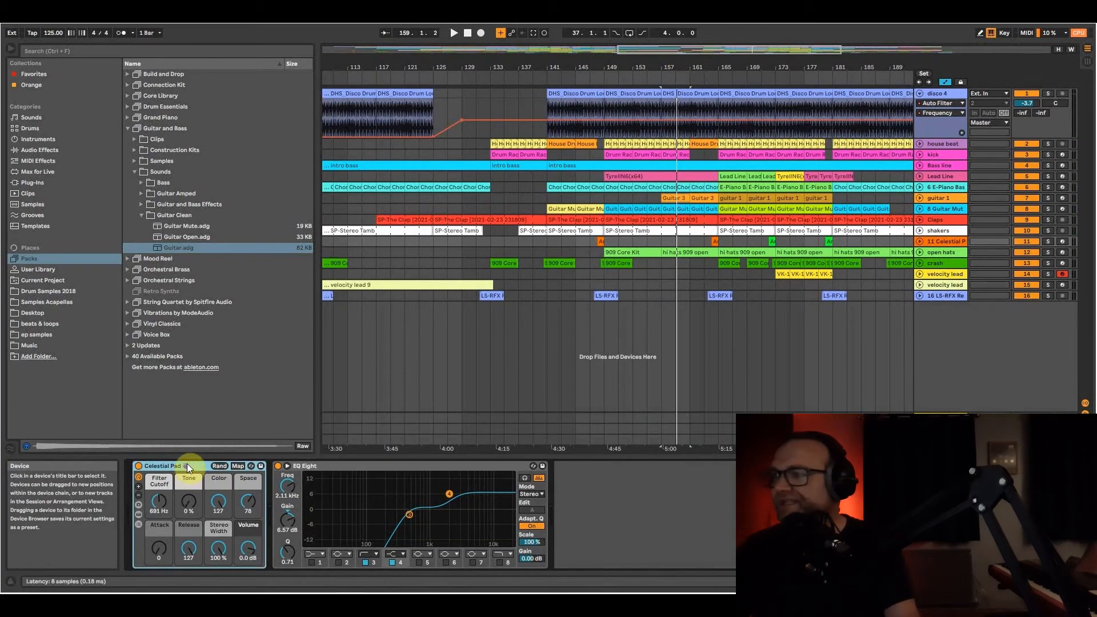
{"action": "left_click", "coordinate": [1061, 242]}
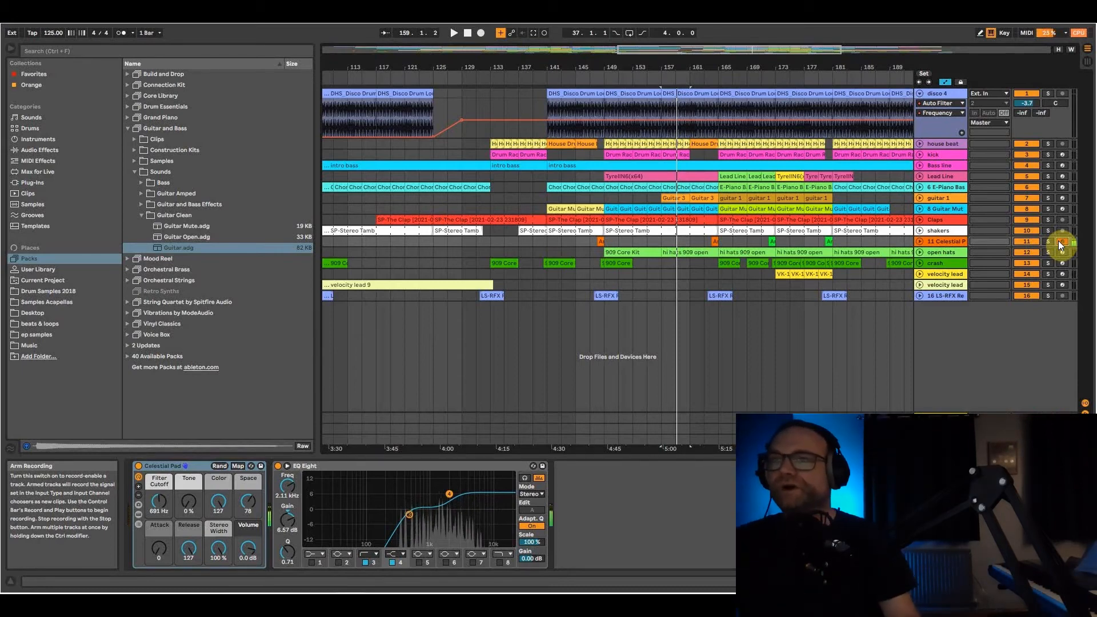
Open the orange Arp Glissando clip at bar 164 on the Celestial Pad track and examine its notes.
{"action": "double_click", "coordinate": [715, 241]}
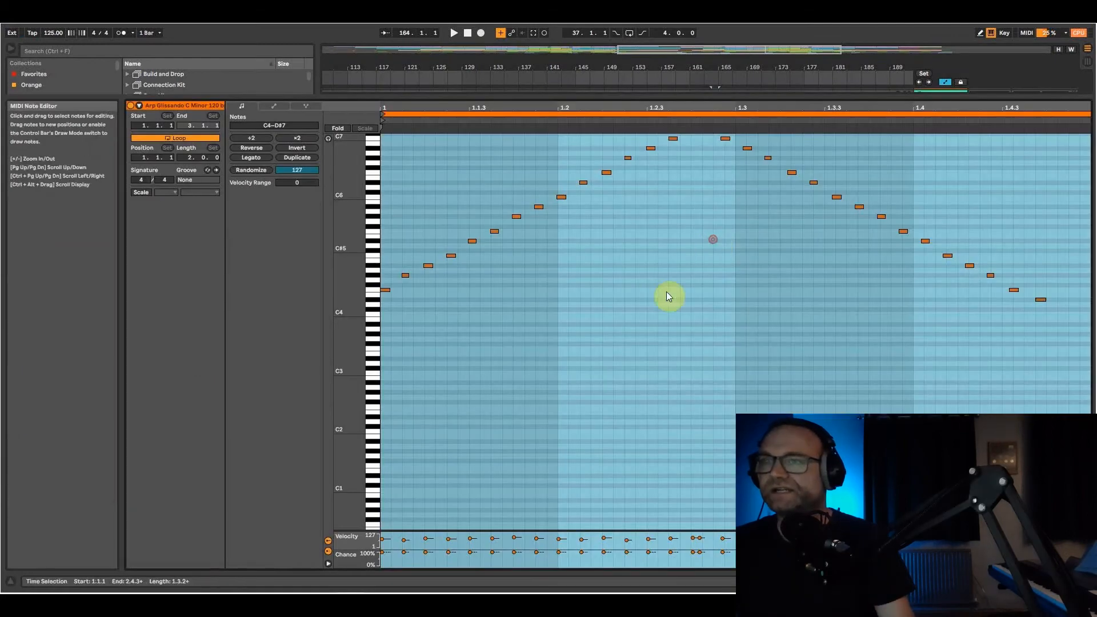
{"action": "left_click", "coordinate": [557, 352]}
{"action": "scroll", "coordinate": [368, 331], "scroll_direction": "up", "scroll_amount": 3}
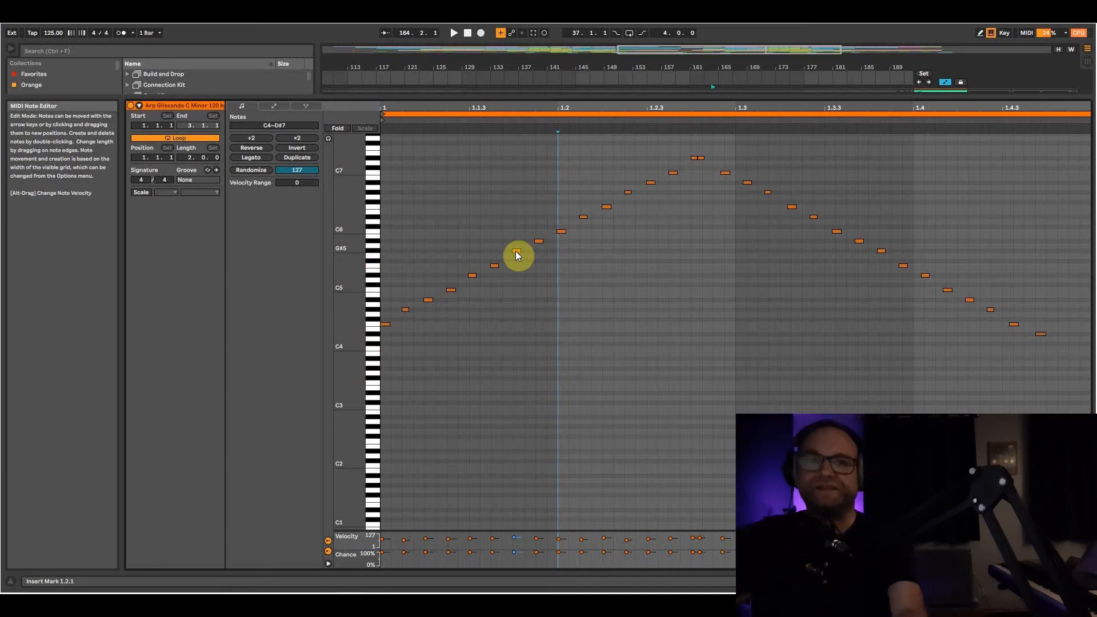
Shrink the note editor to reveal the tracks, solo the Celestial Pad and play its glissando from bar 164.
{"action": "left_click_drag", "start_coordinate": [696, 93], "coordinate": [690, 243]}
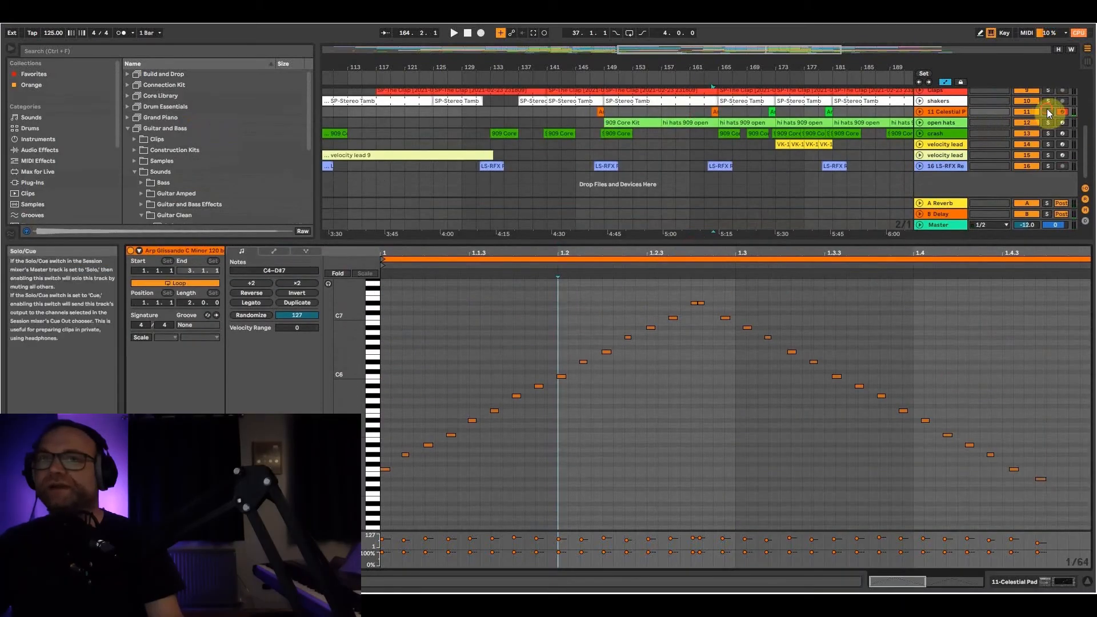
{"action": "left_click", "coordinate": [1048, 112]}
{"action": "key", "text": "space"}
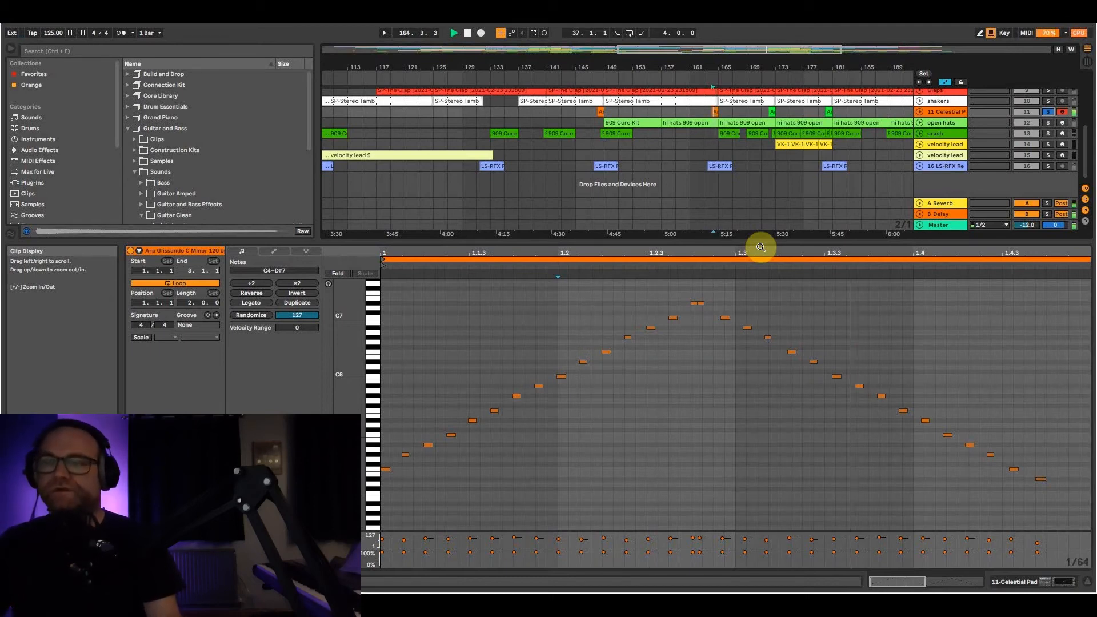
{"action": "key", "text": "space"}
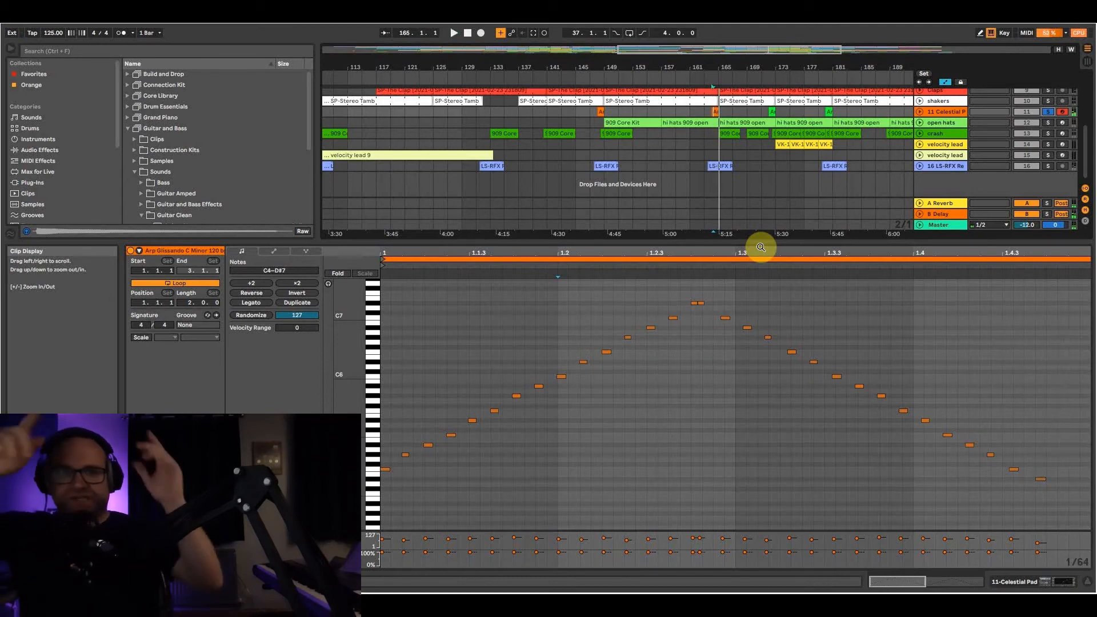
Play the bar 164 glissando with the electric piano soloed alongside it, then in the full mix.
{"action": "scroll", "coordinate": [1000, 179], "scroll_direction": "up", "scroll_amount": 5}
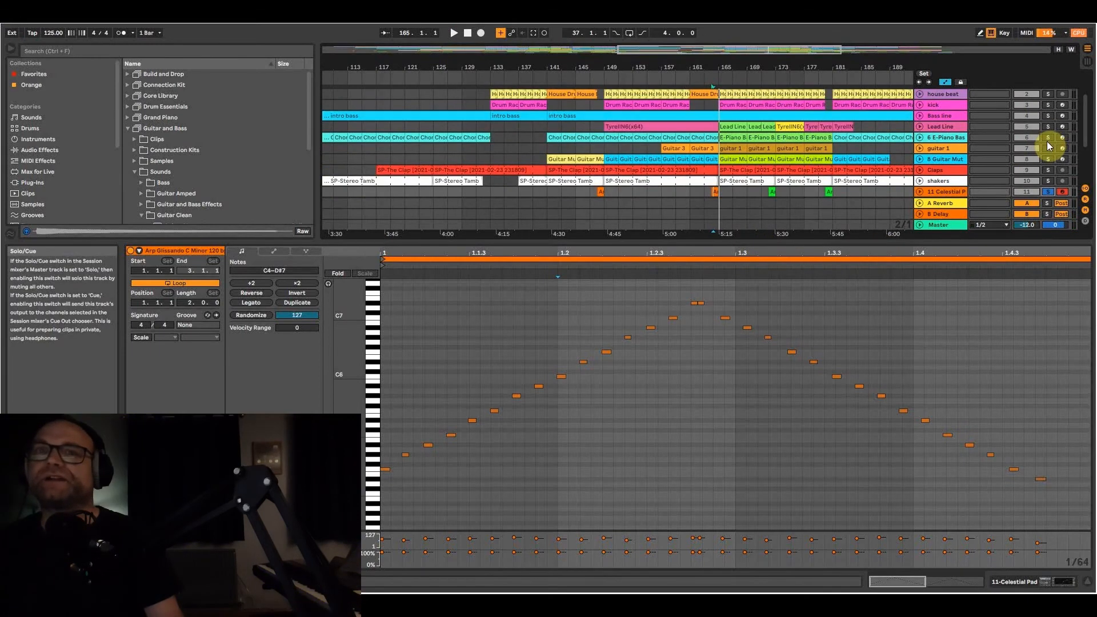
{"action": "key", "text": "space"}
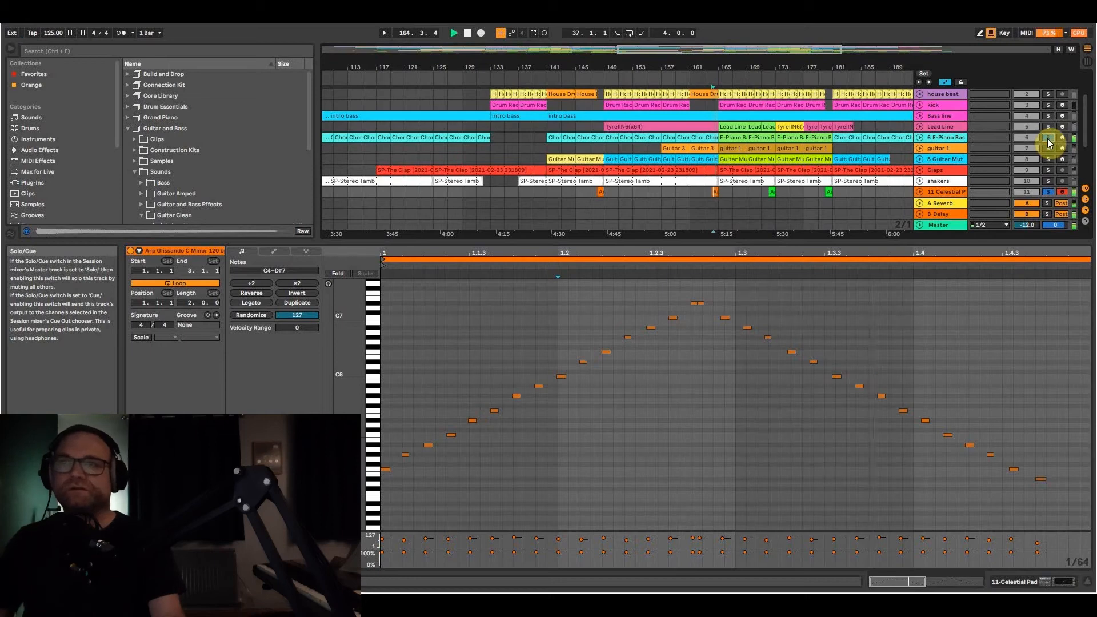
{"action": "key", "text": "space"}
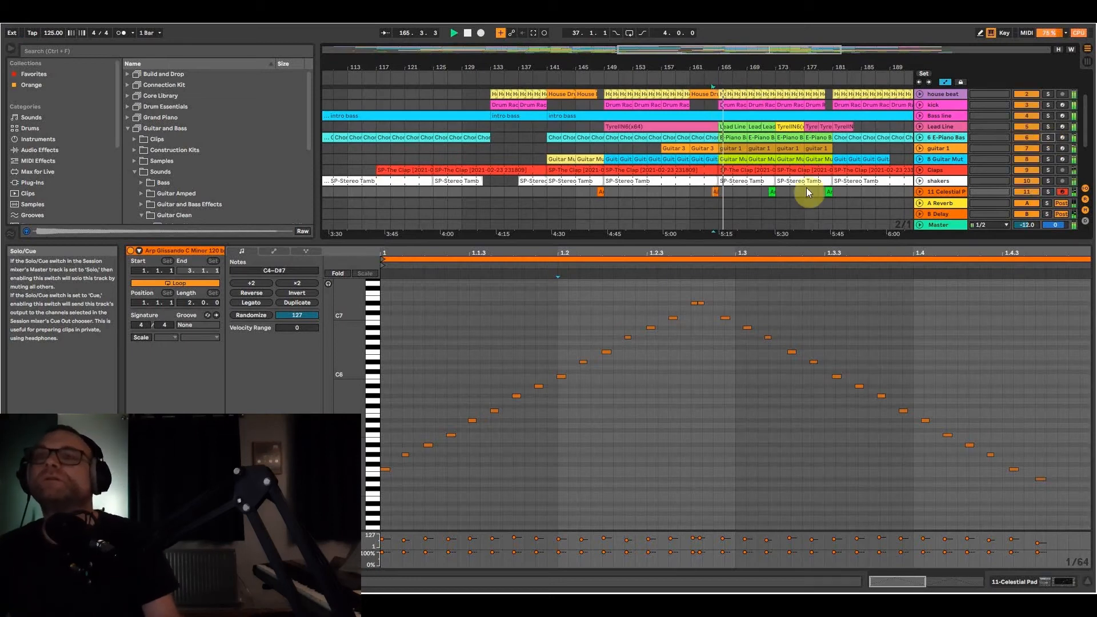
Play the green Arp Glissando clip at bar 172 with only the Celestial Pad and electric piano soloed.
{"action": "left_click", "coordinate": [771, 191]}
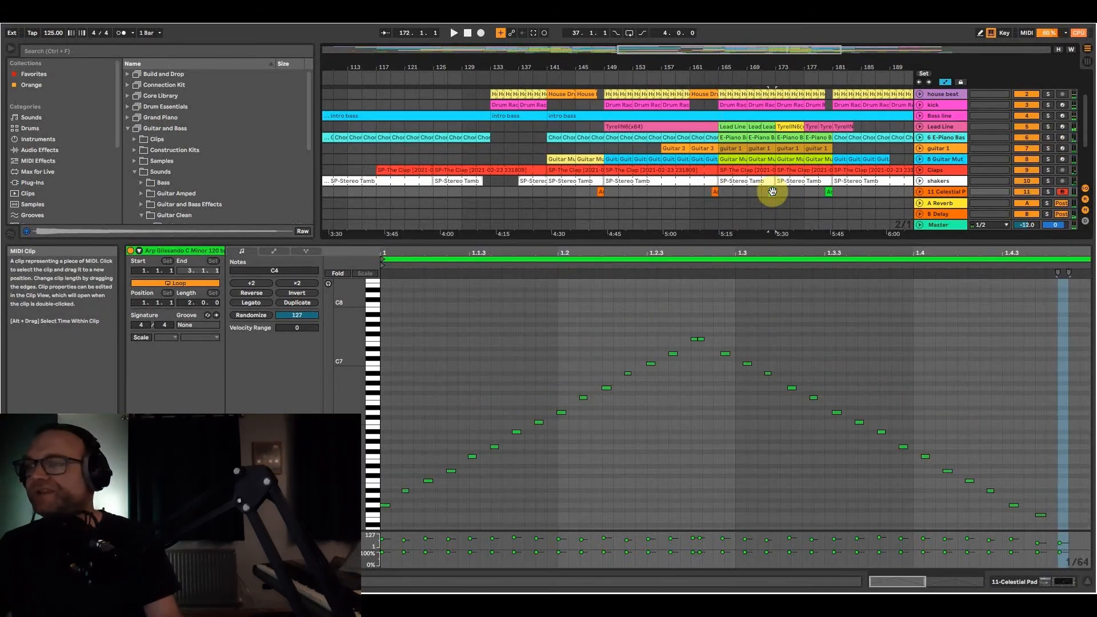
{"action": "key", "text": "space"}
{"action": "left_click", "coordinate": [1047, 191]}
{"action": "left_click", "coordinate": [1051, 140]}
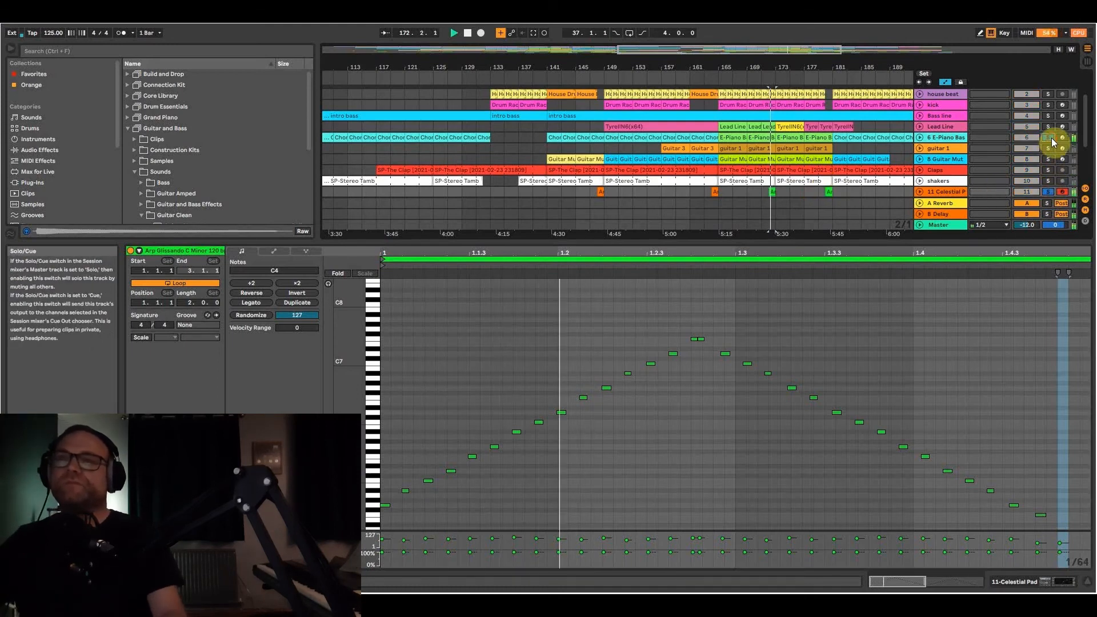
Compare the glissandos at bars 164 and 172 against the electric piano, then enlarge the arrangement area.
{"action": "left_click", "coordinate": [711, 191]}
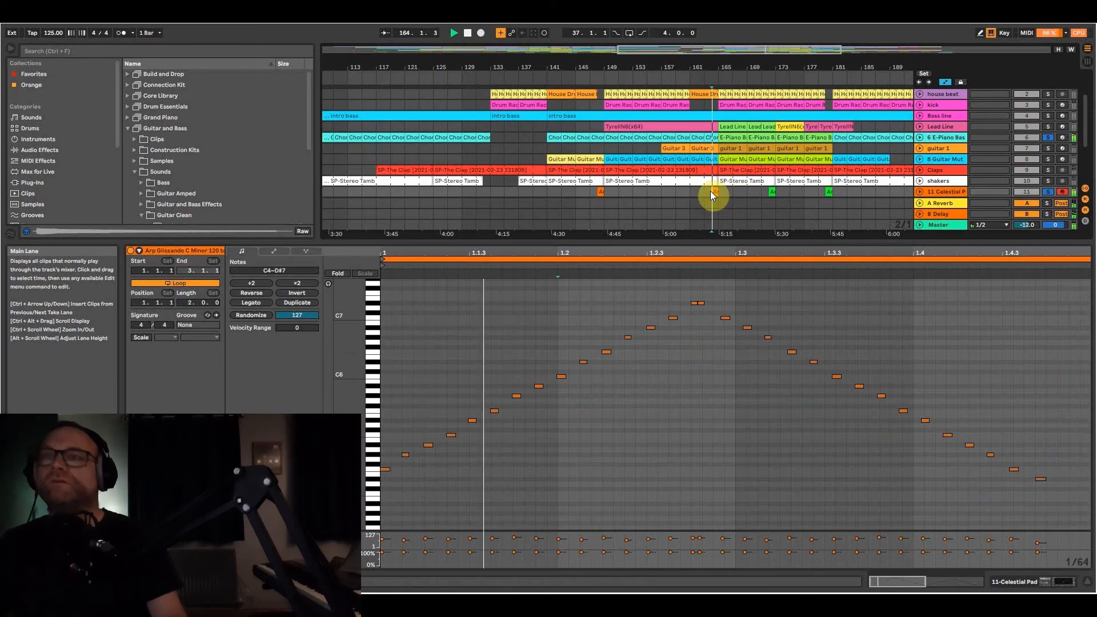
{"action": "left_click", "coordinate": [770, 191]}
{"action": "left_click_drag", "start_coordinate": [768, 243], "coordinate": [766, 443]}
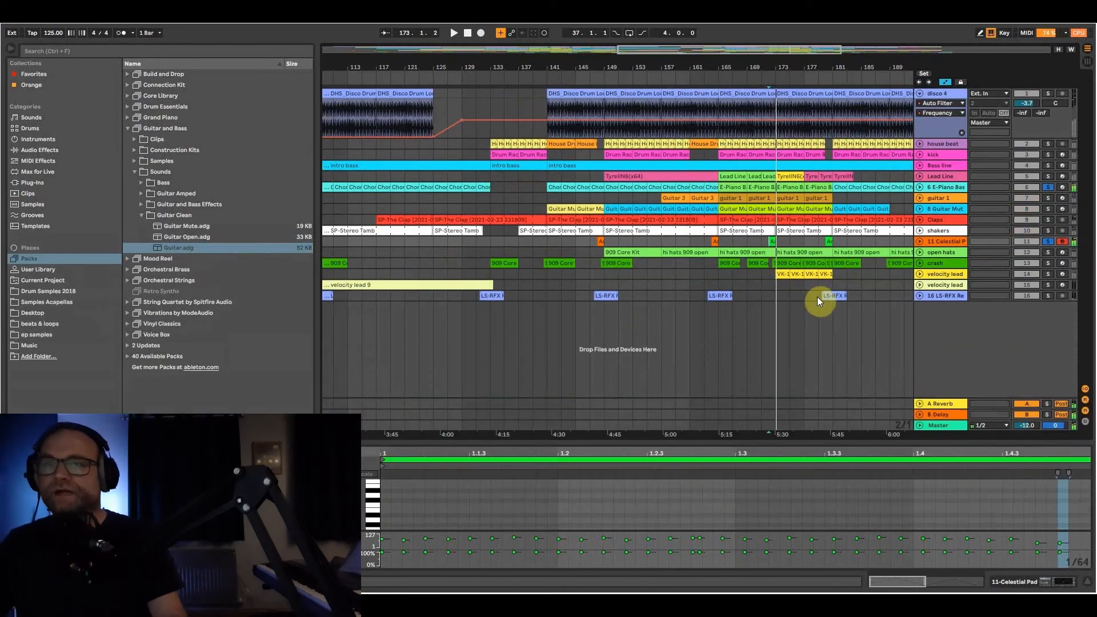
Turn off the electric piano and Celestial Pad solos and play the full mix from bar 172 with more of the arrangement in view.
{"action": "double_click", "coordinate": [1049, 189]}
{"action": "key", "text": "space"}
{"action": "left_click_drag", "start_coordinate": [817, 66], "coordinate": [817, 34]}
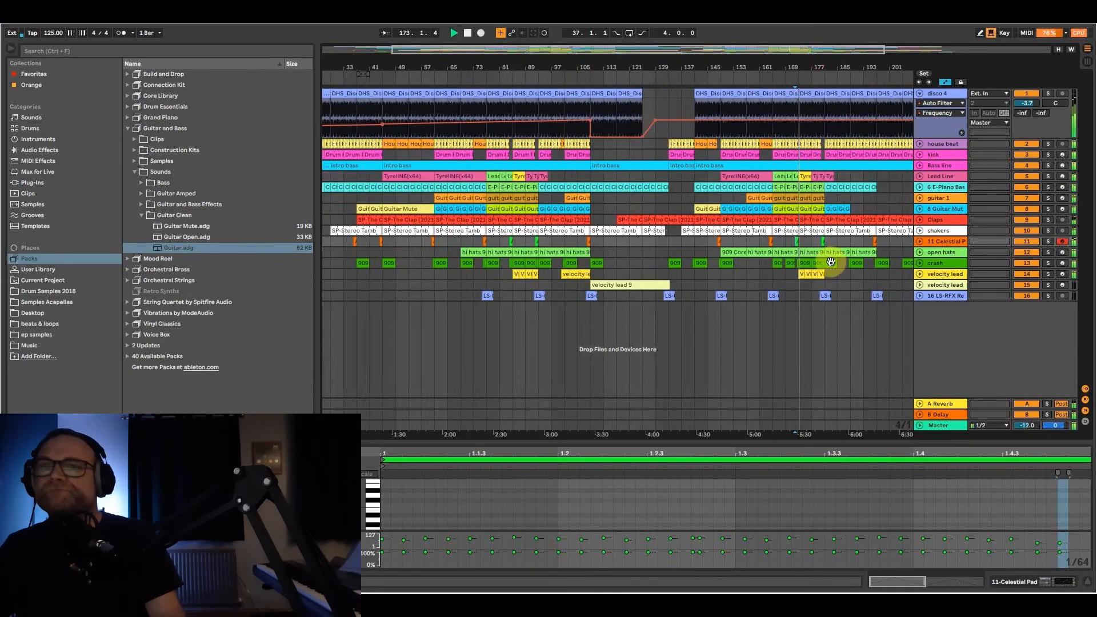
Unfold the LS-RFX Reverse FX track and play its clip leading into bar 197 soloed.
{"action": "left_click", "coordinate": [920, 295]}
{"action": "left_click", "coordinate": [875, 308]}
{"action": "key", "text": "space"}
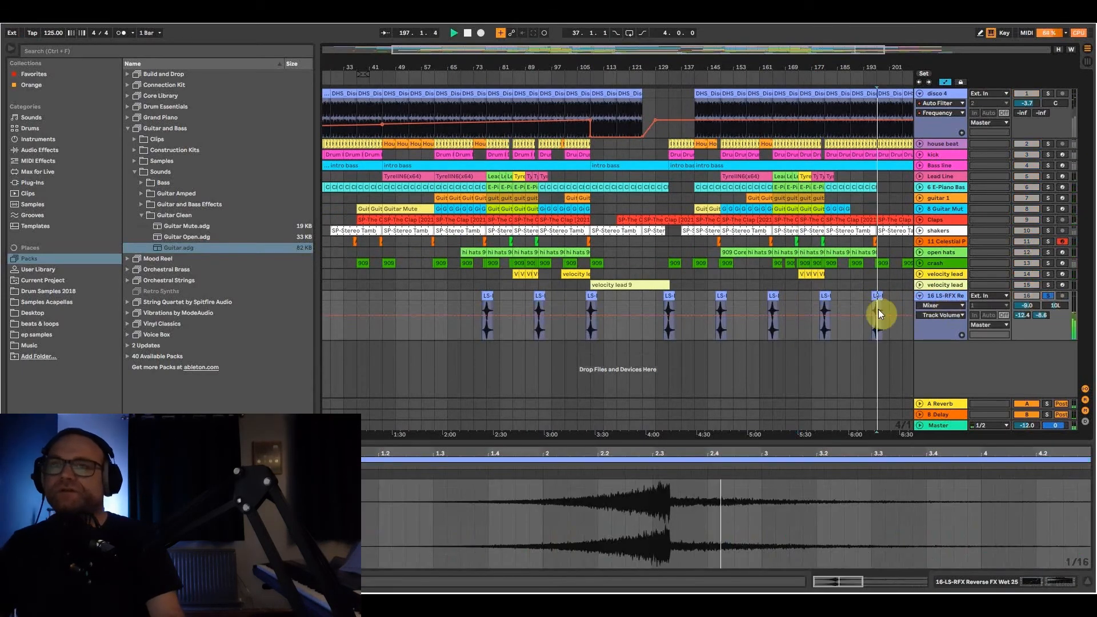
Look closely at the reverse FX clips around bars 181 and 197, then unsolo their track to hear the full mix.
{"action": "left_click_drag", "start_coordinate": [881, 56], "coordinate": [881, 68]}
{"action": "left_click_drag", "start_coordinate": [883, 79], "coordinate": [789, 316]}
{"action": "left_click", "coordinate": [1048, 312]}
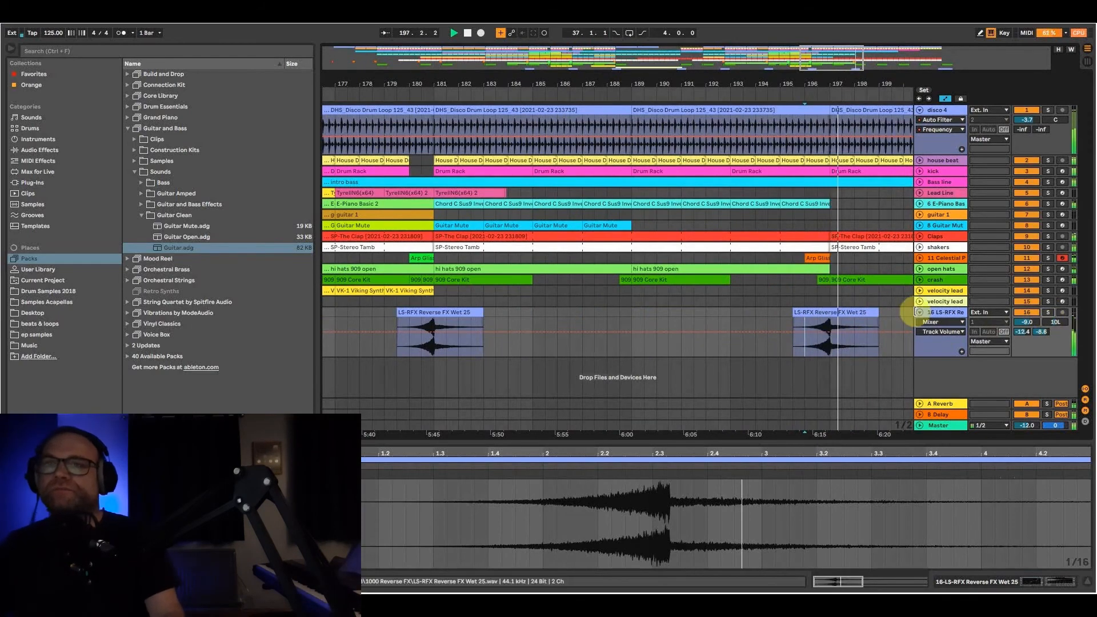